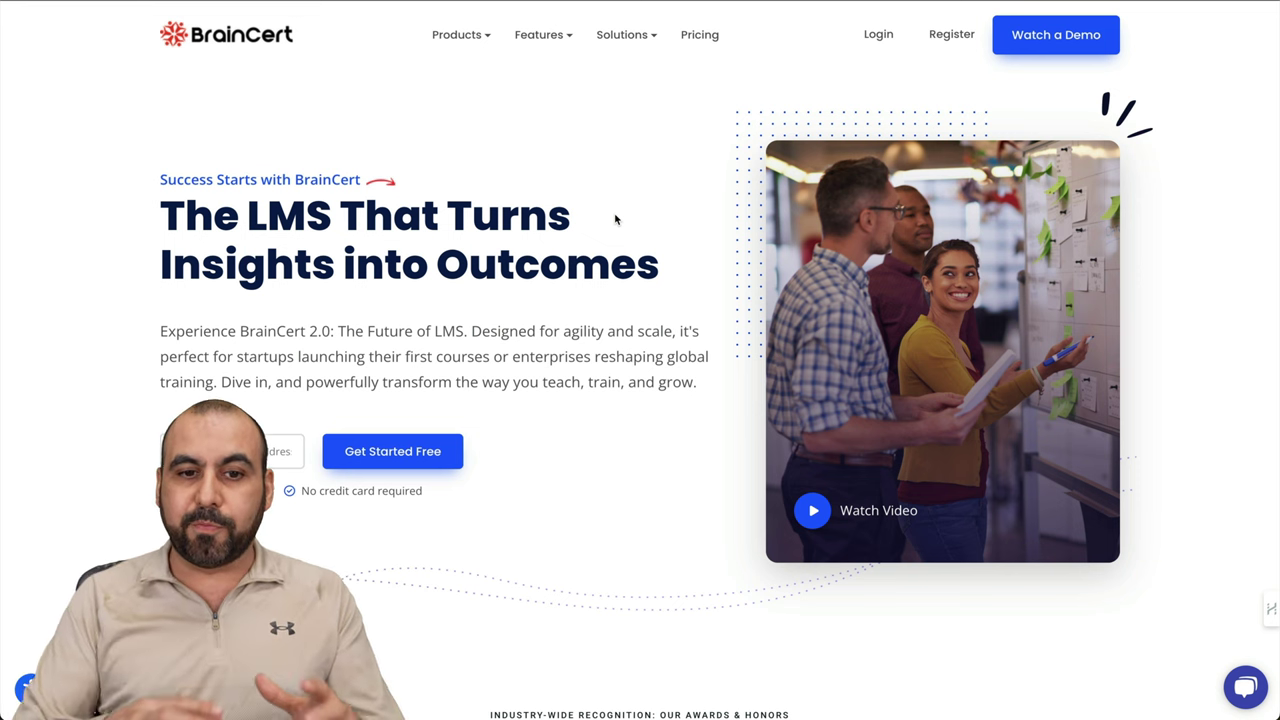
Step: Log in and open the SaaS Master academy homepage in the landing page editor
mouse_move(542, 47)
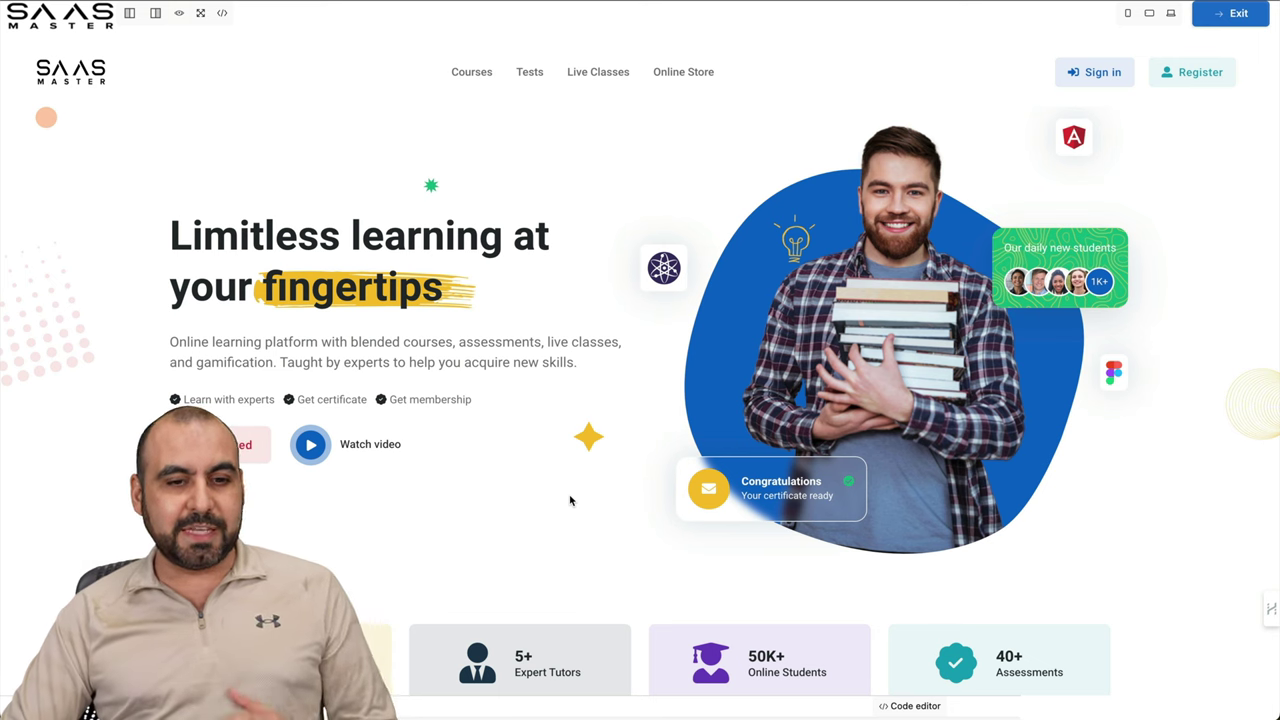
Step: Scroll up and down through the SaaS Master landing page template's sections
scroll(506, 570, down, 6)
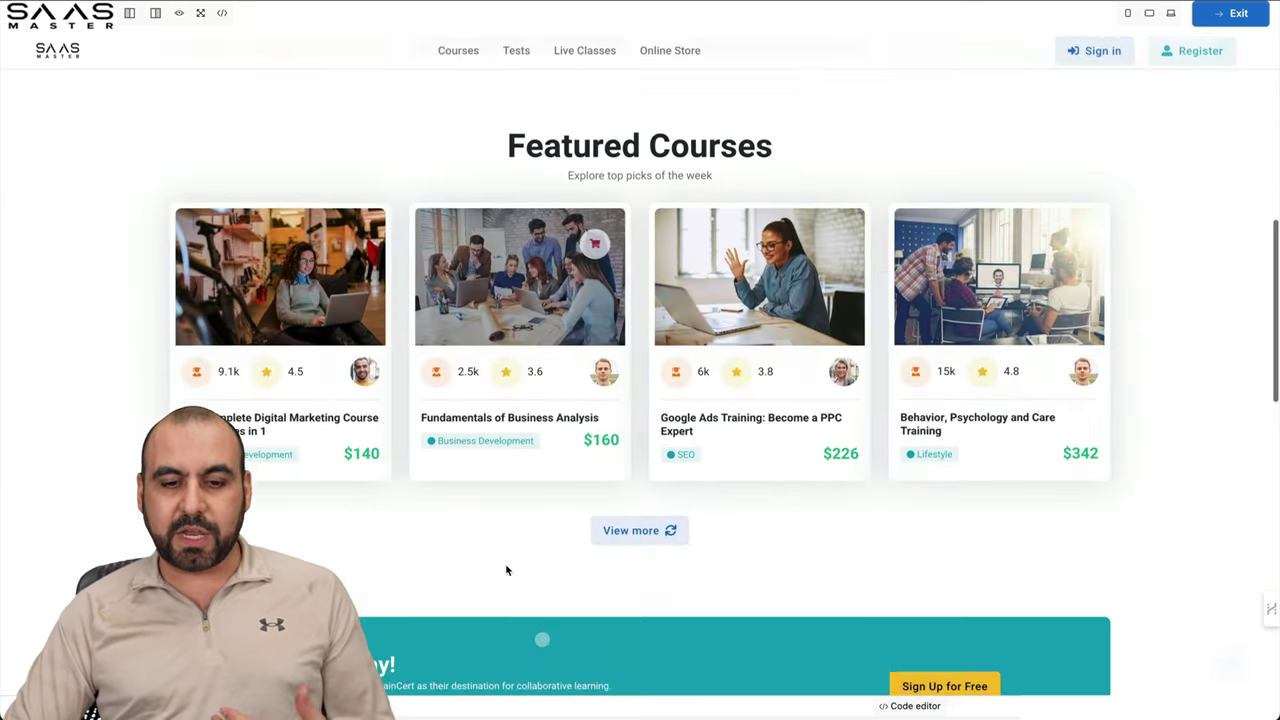
scroll(506, 570, down, 2)
scroll(506, 570, up, 2)
scroll(506, 570, down, 7)
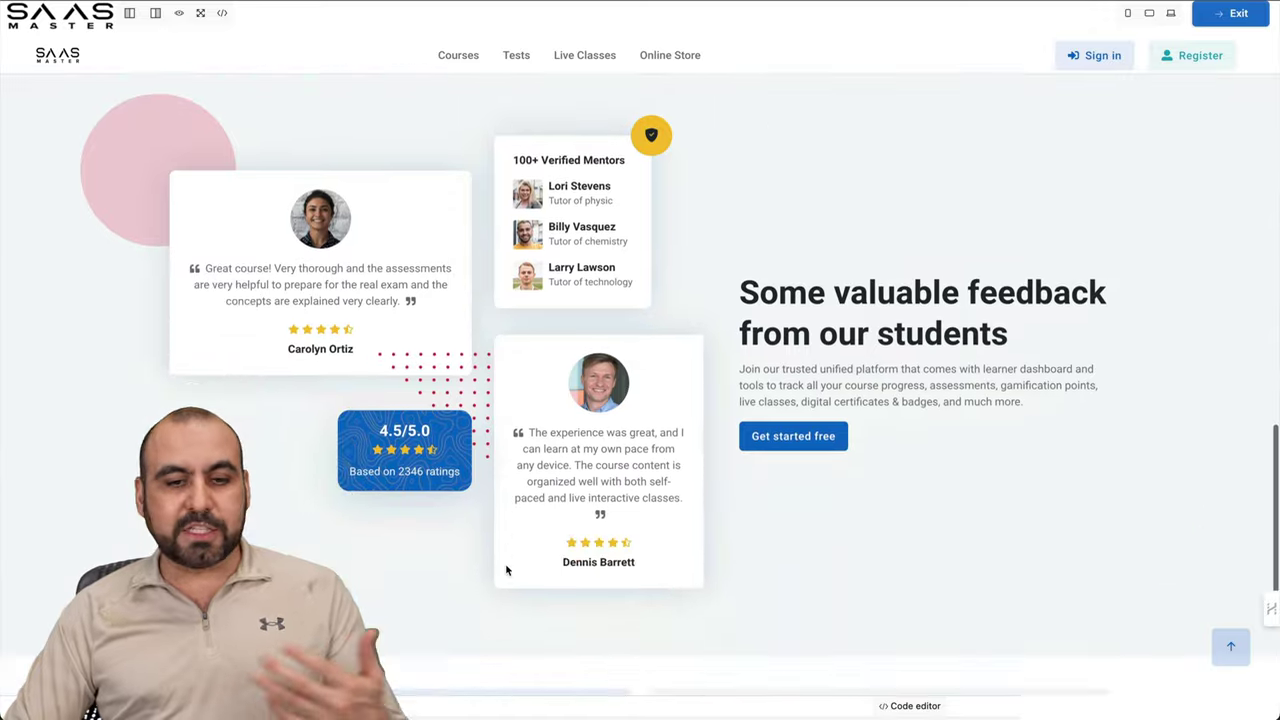
scroll(506, 570, down, 3)
scroll(506, 570, up, 15)
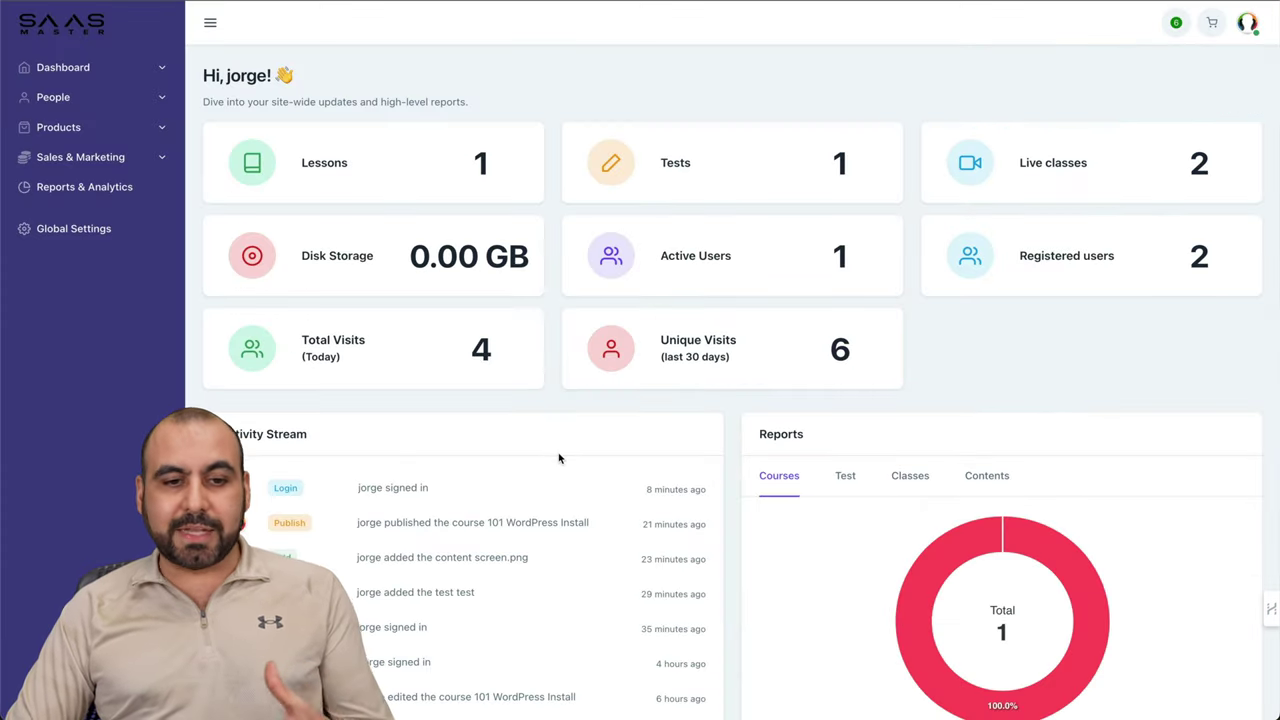
Step: Expand Dashboard, Sales & Marketing > Website and Products > Courses, then open Levels
click(153, 71)
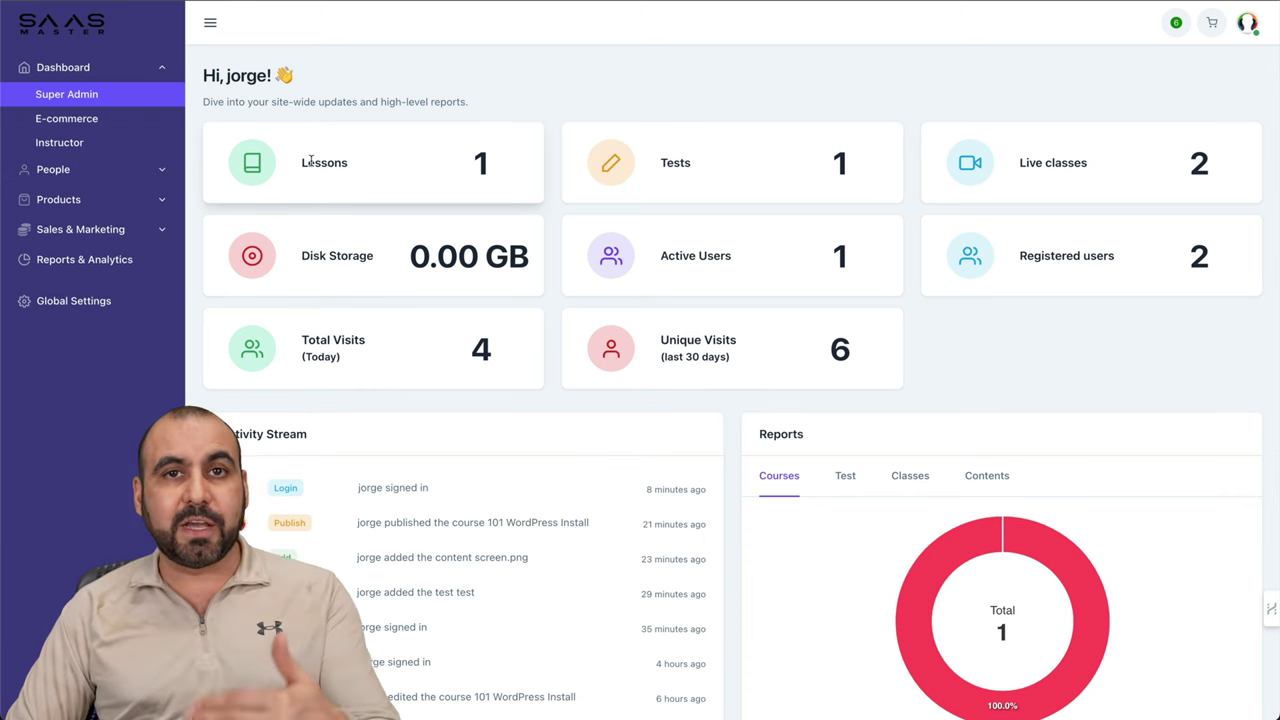
click(95, 229)
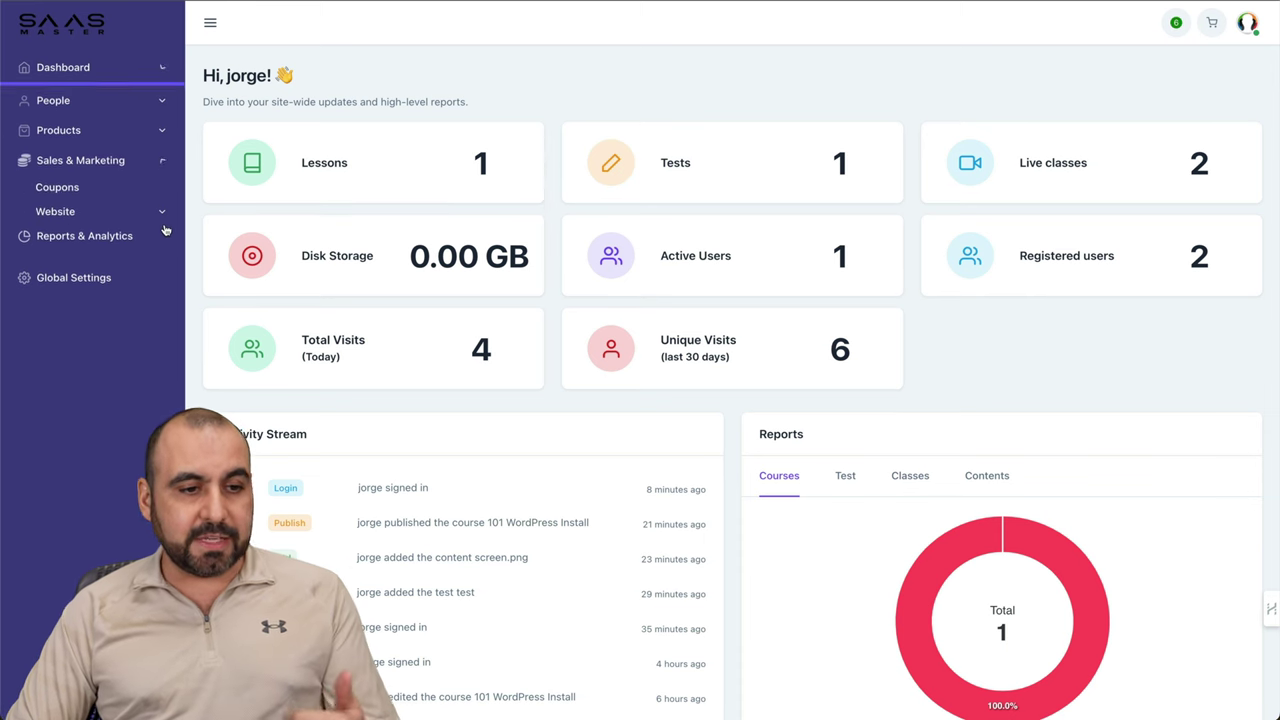
click(160, 209)
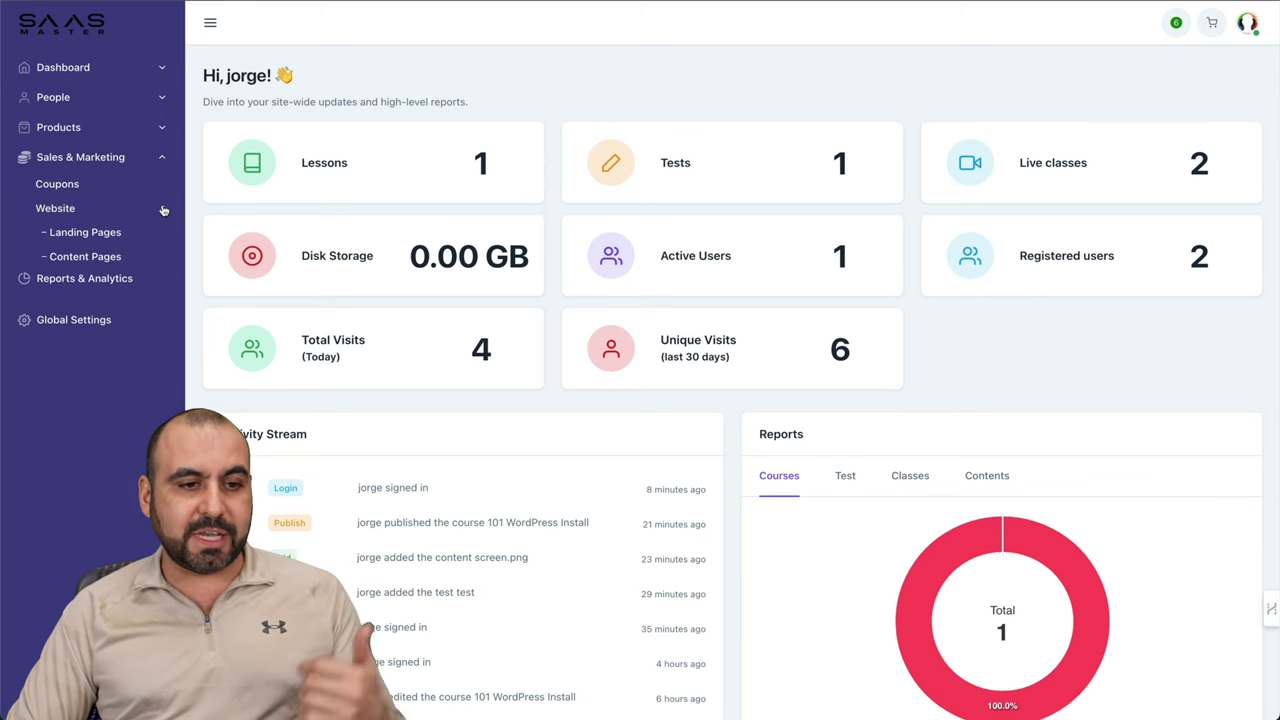
click(162, 126)
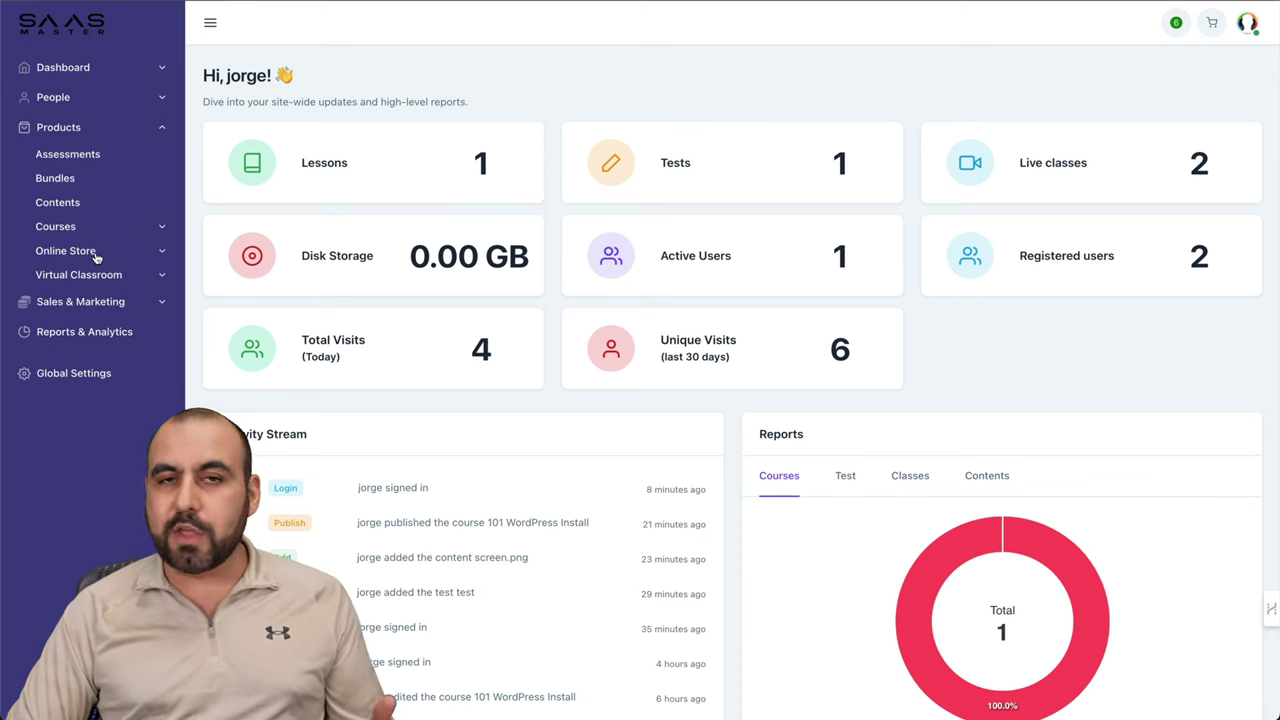
click(162, 230)
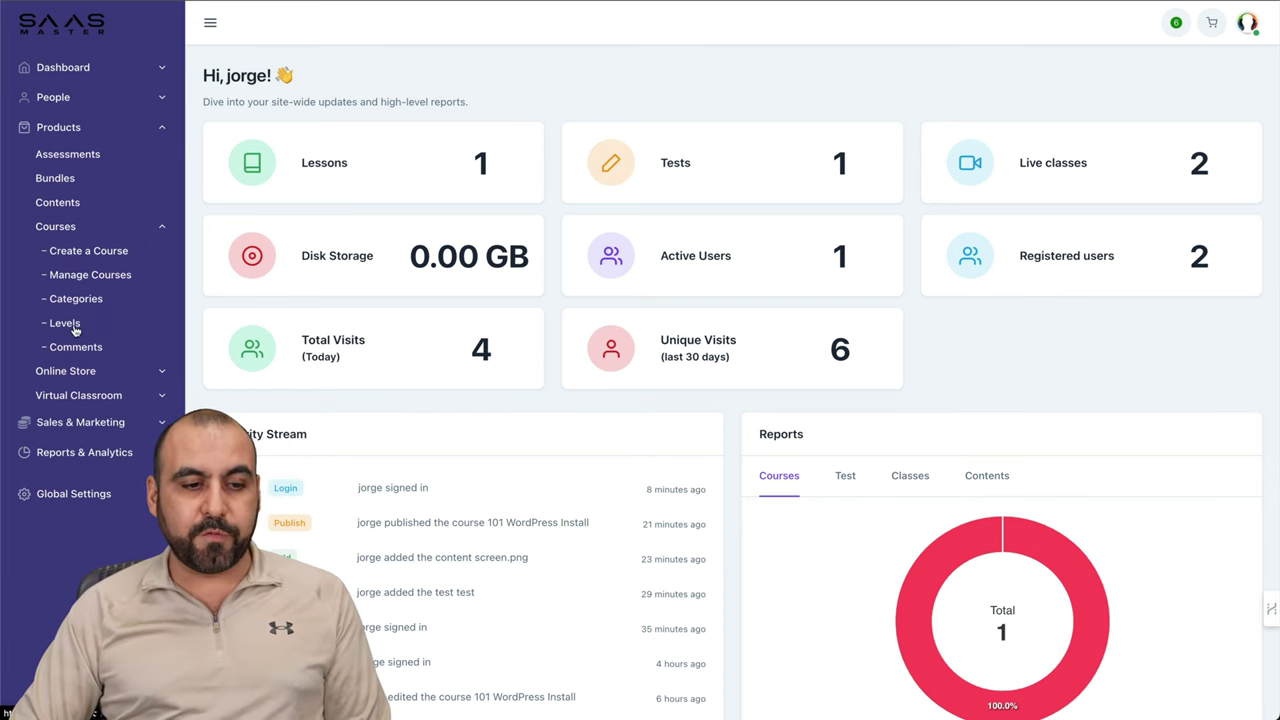
click(65, 323)
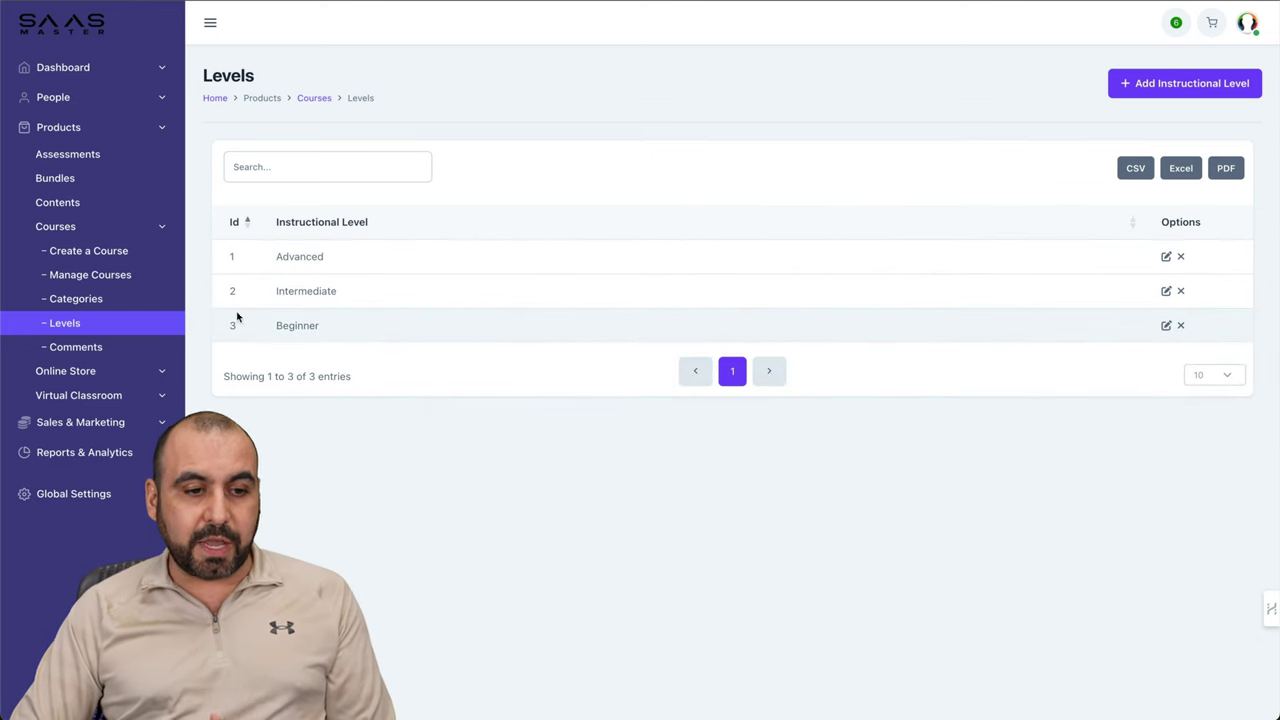
Step: View the course Categories list (WordPress, Business) and start creating a new course
click(136, 300)
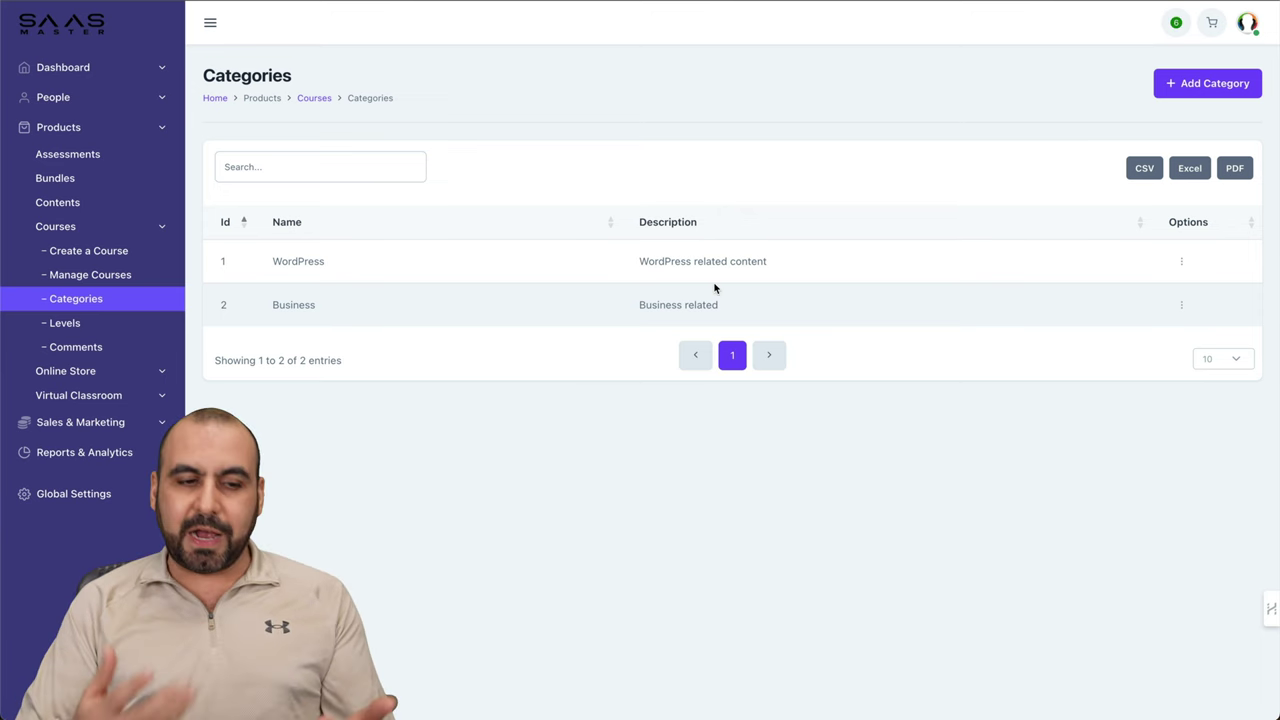
click(117, 252)
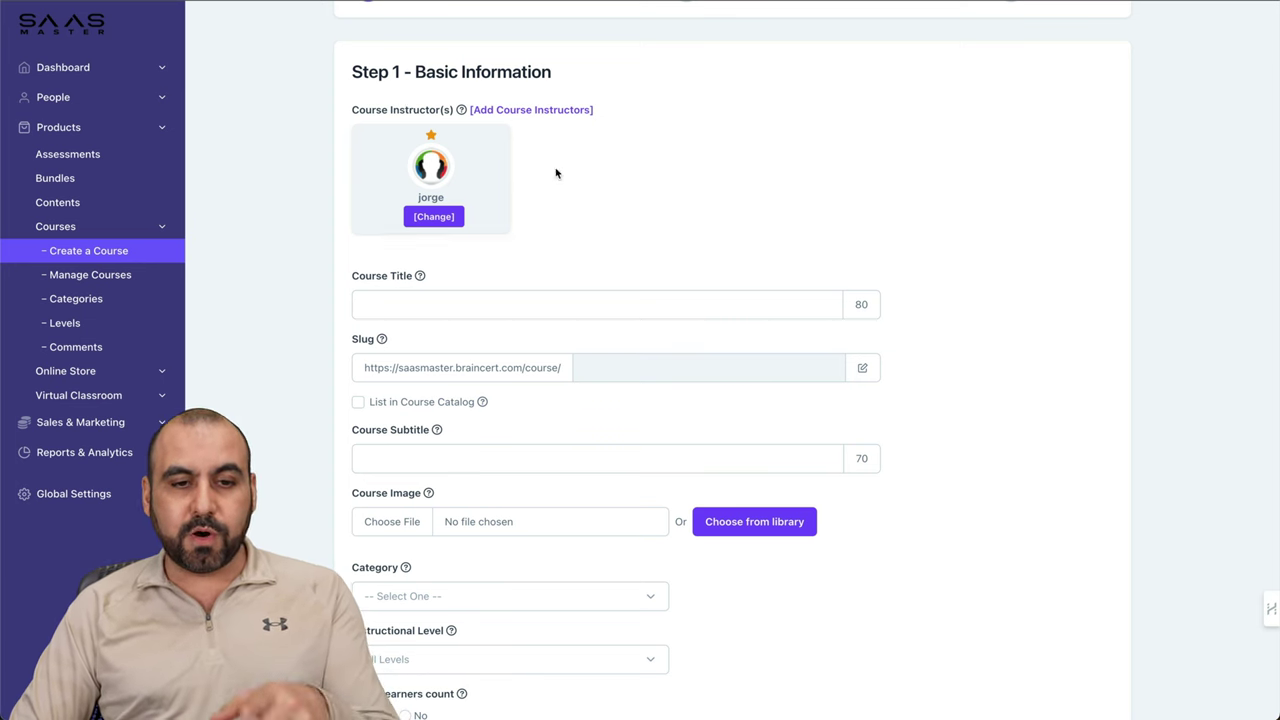
Step: Enter the course title 'test for video' and the subtitle 'testing'
scroll(571, 228, down, 2)
click(482, 158)
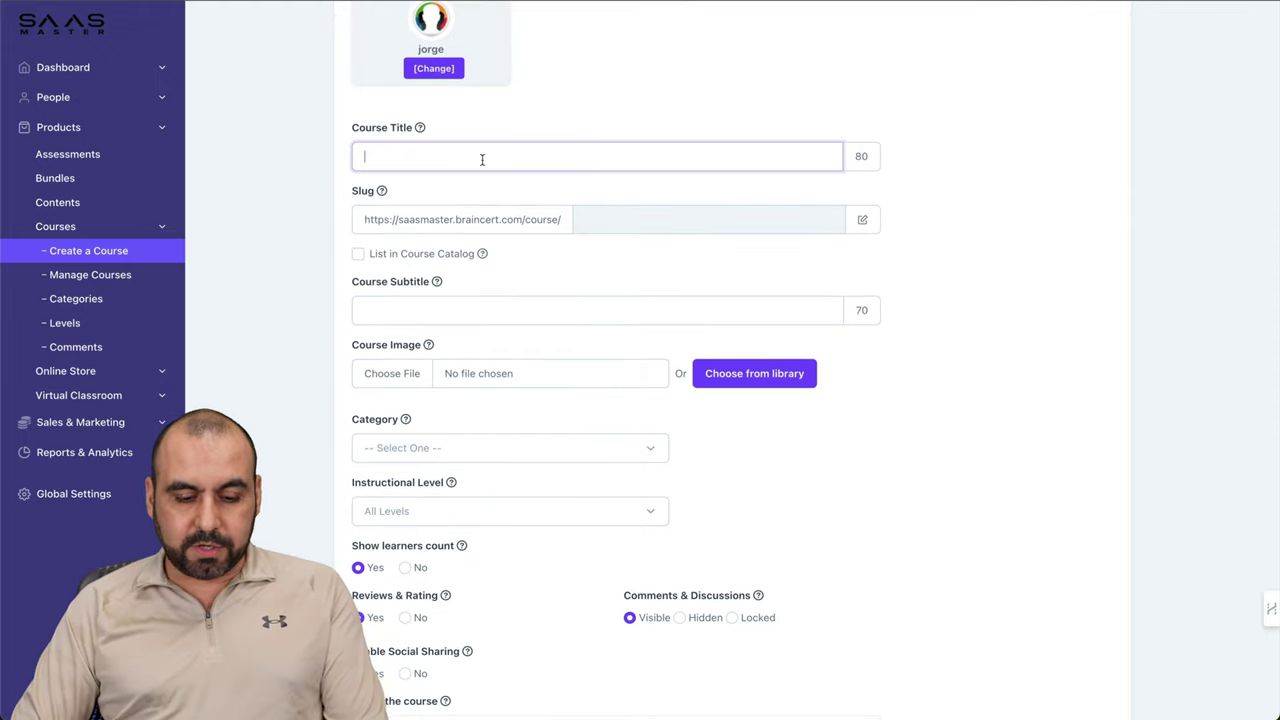
text(test for video)
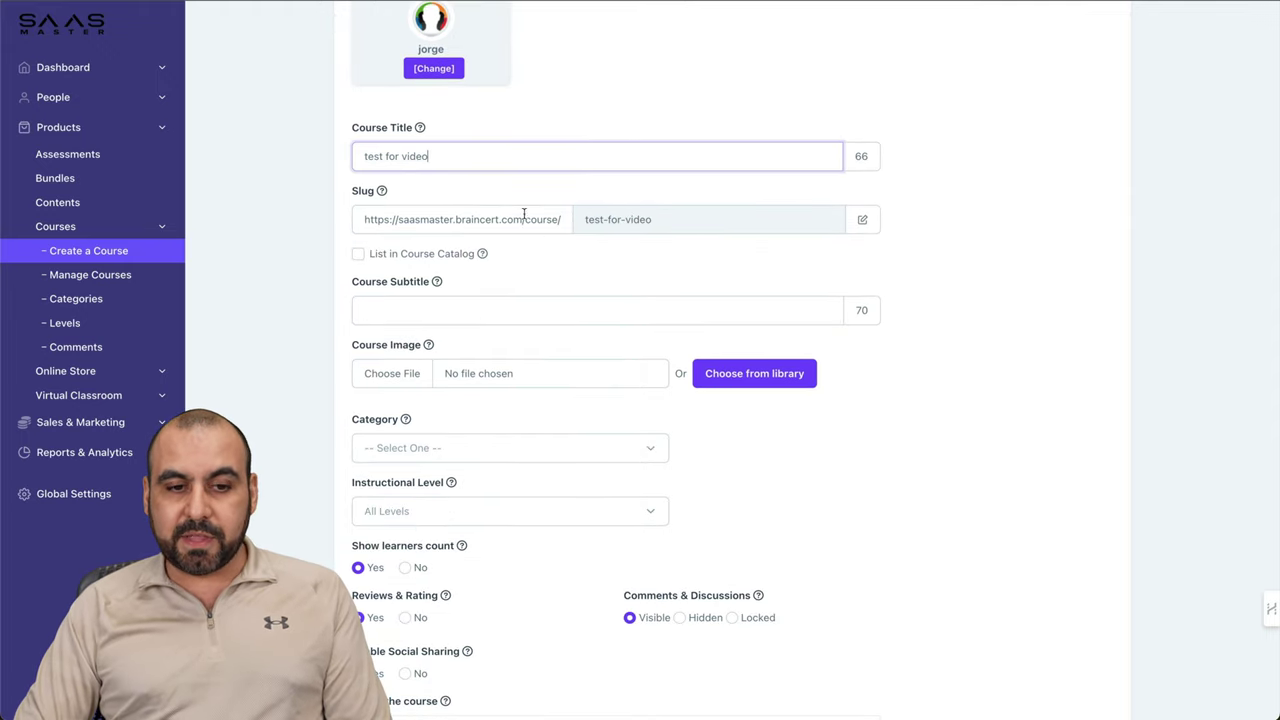
scroll(636, 232, down, 1)
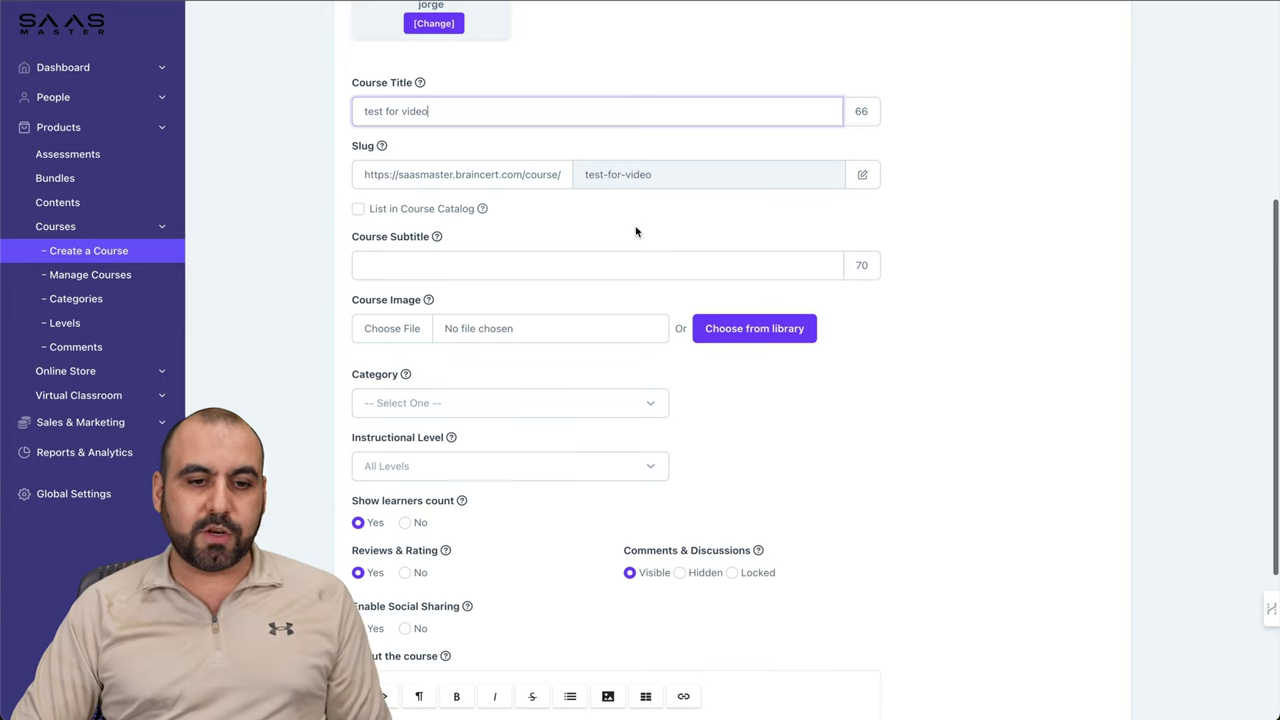
click(437, 266)
text(testing)
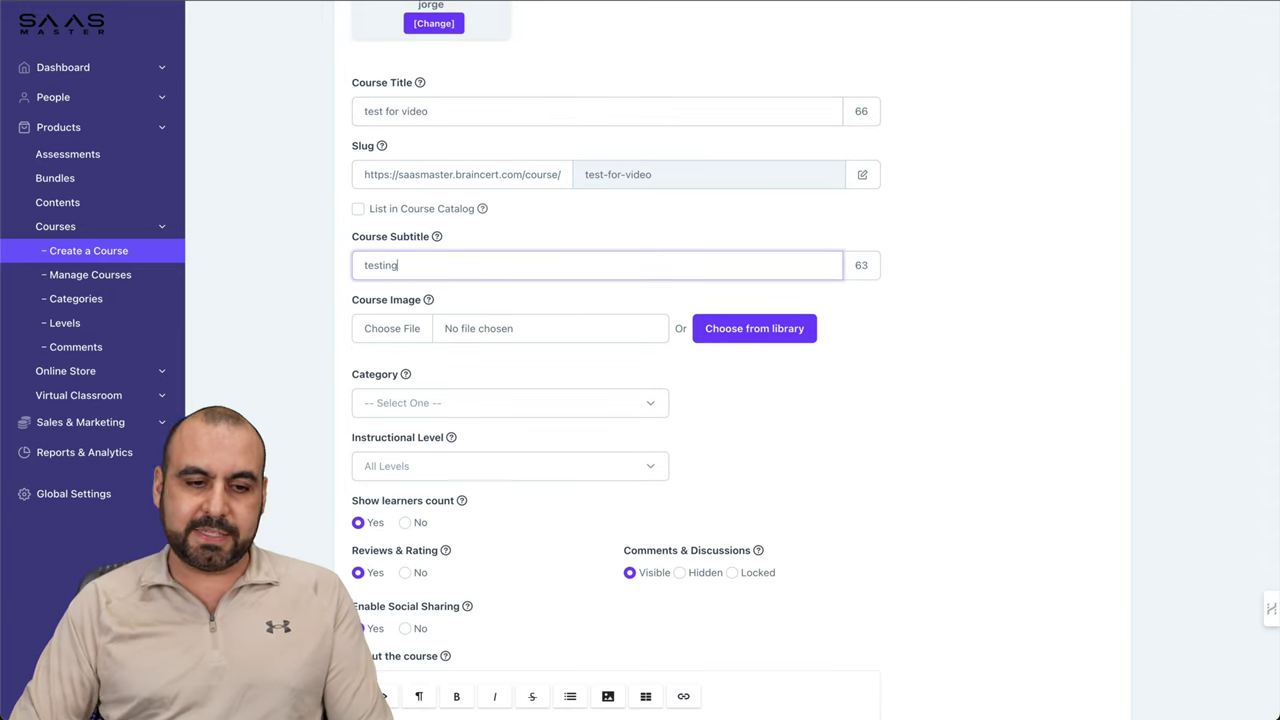
Step: Pick a photo from the image library as the course image
click(760, 331)
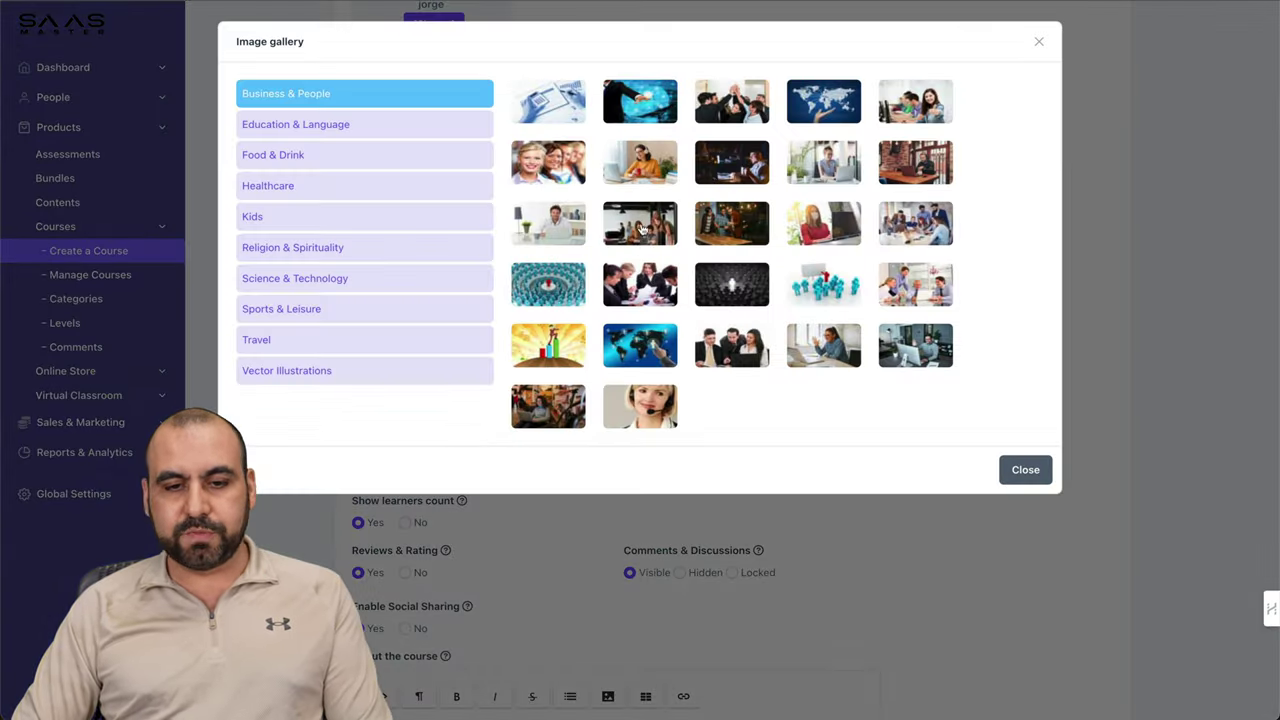
click(641, 228)
scroll(737, 466, down, 2)
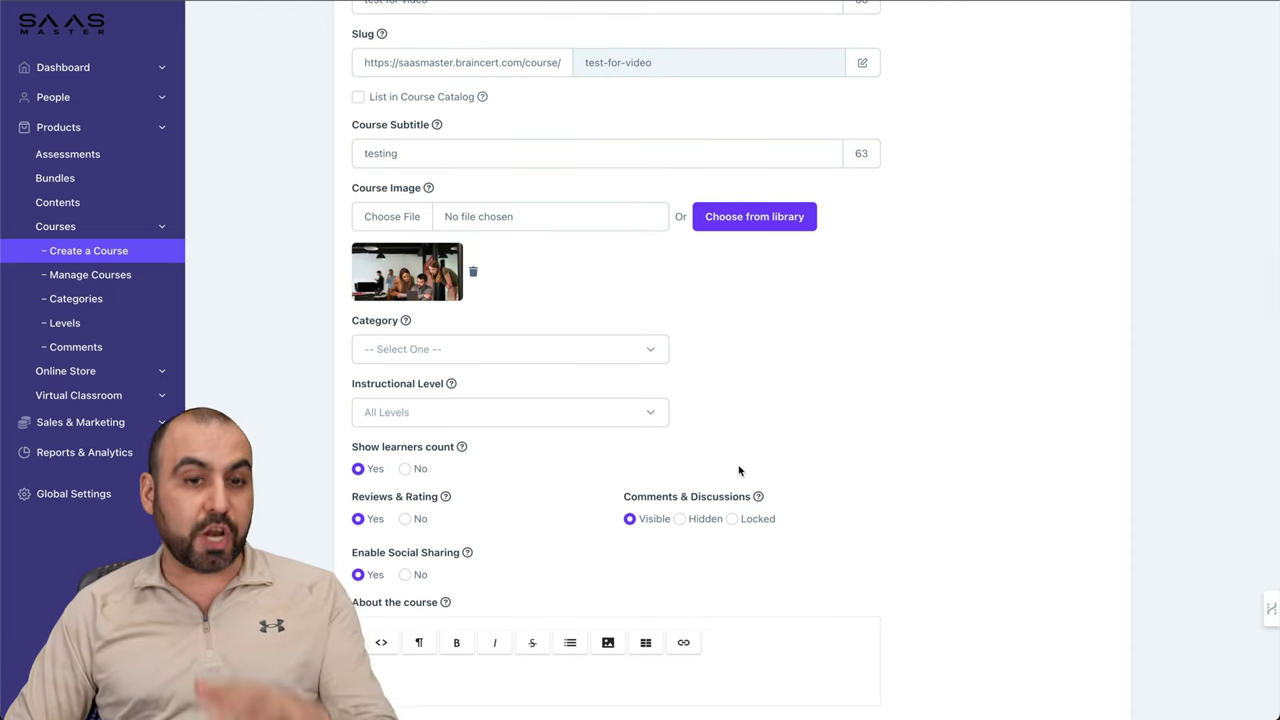
scroll(739, 470, down, 2)
click(609, 256)
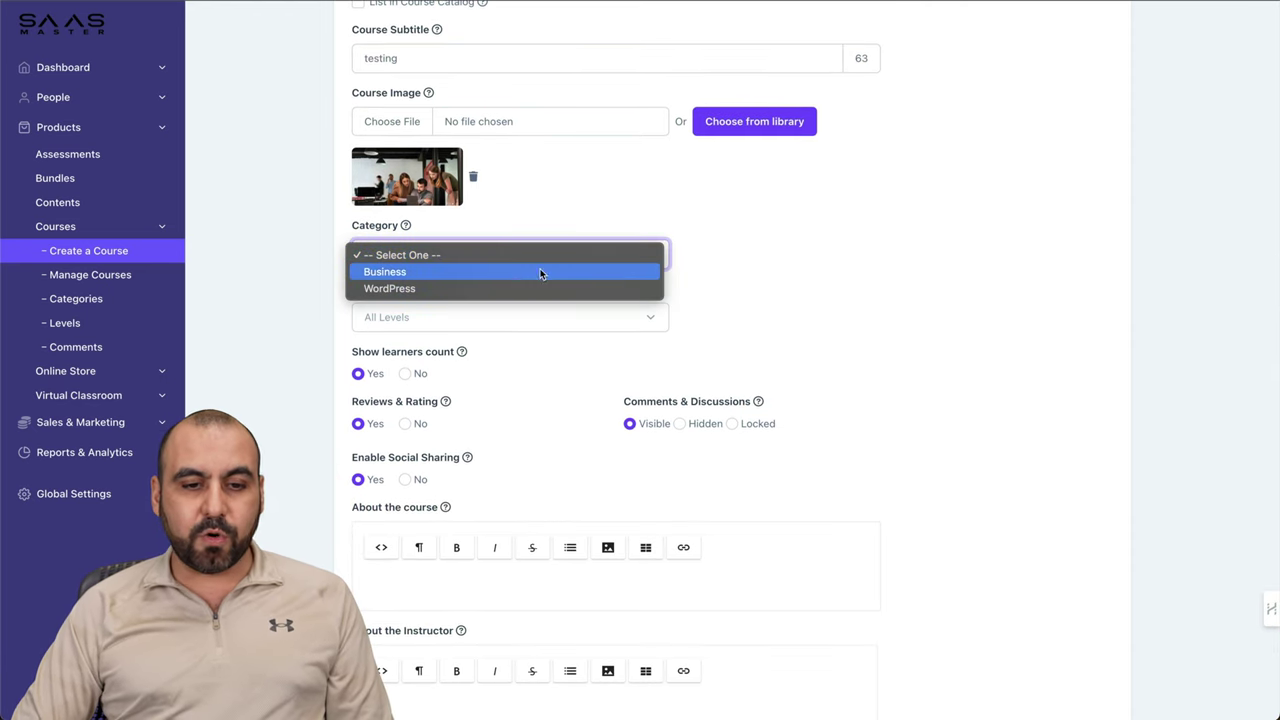
Step: Set the category to Business and the level to Beginner, and hide the learners count
click(483, 272)
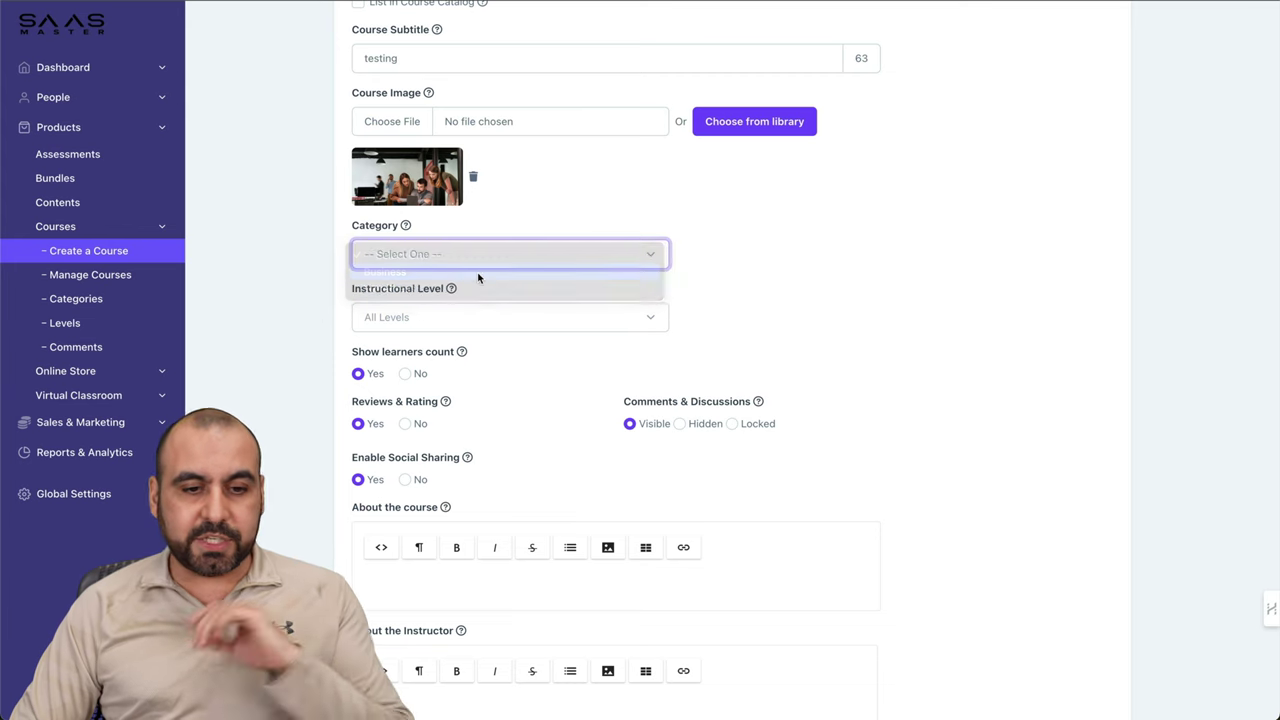
scroll(508, 315, down, 1)
click(520, 269)
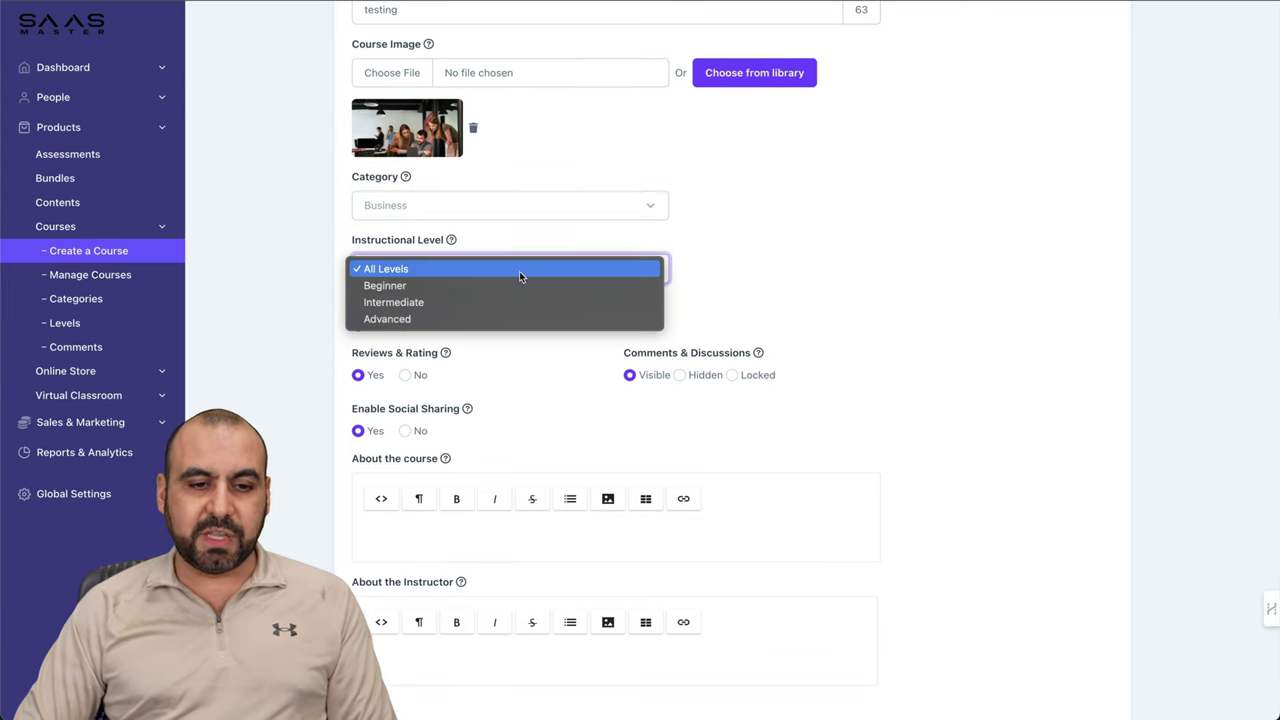
click(522, 286)
click(581, 262)
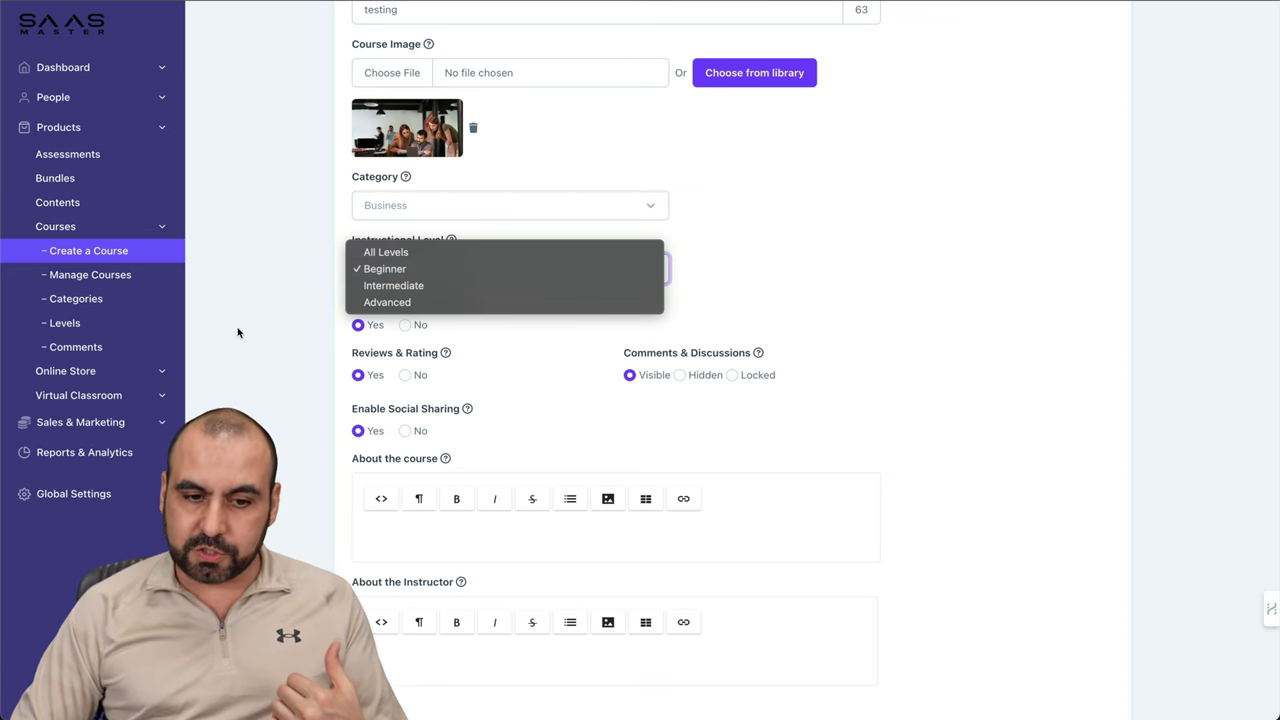
click(764, 322)
scroll(423, 305, down, 2)
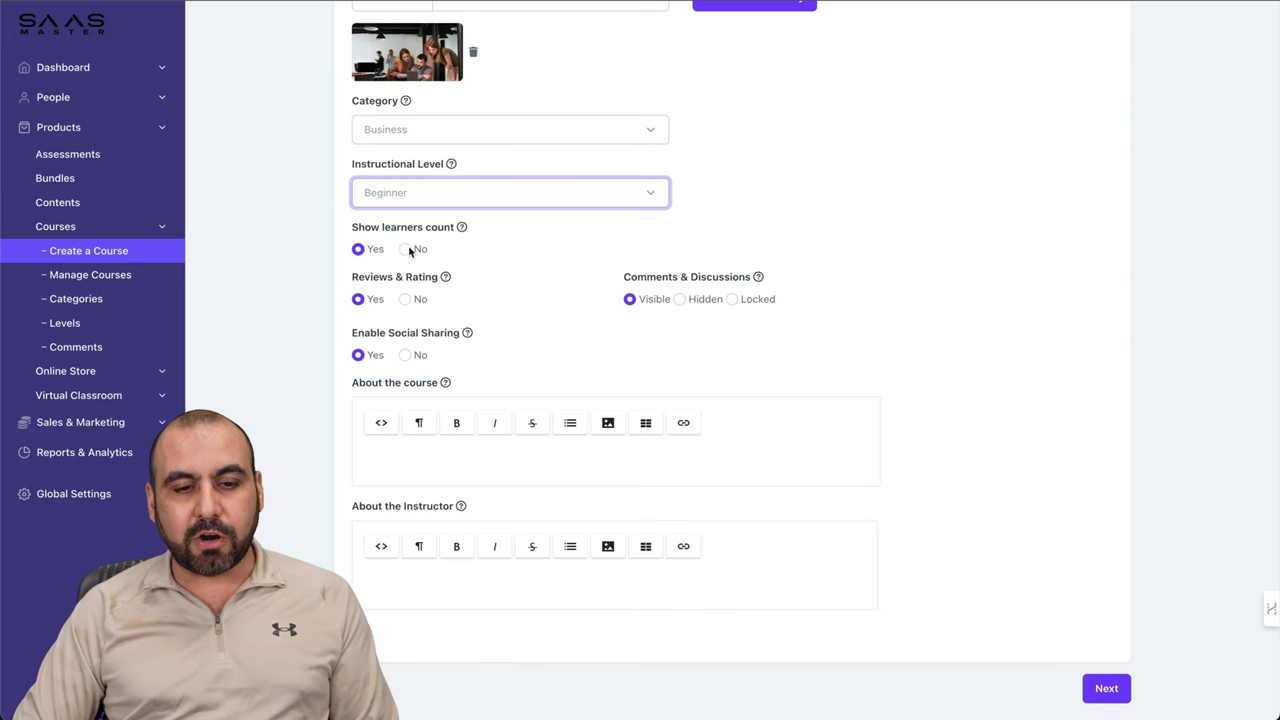
click(406, 249)
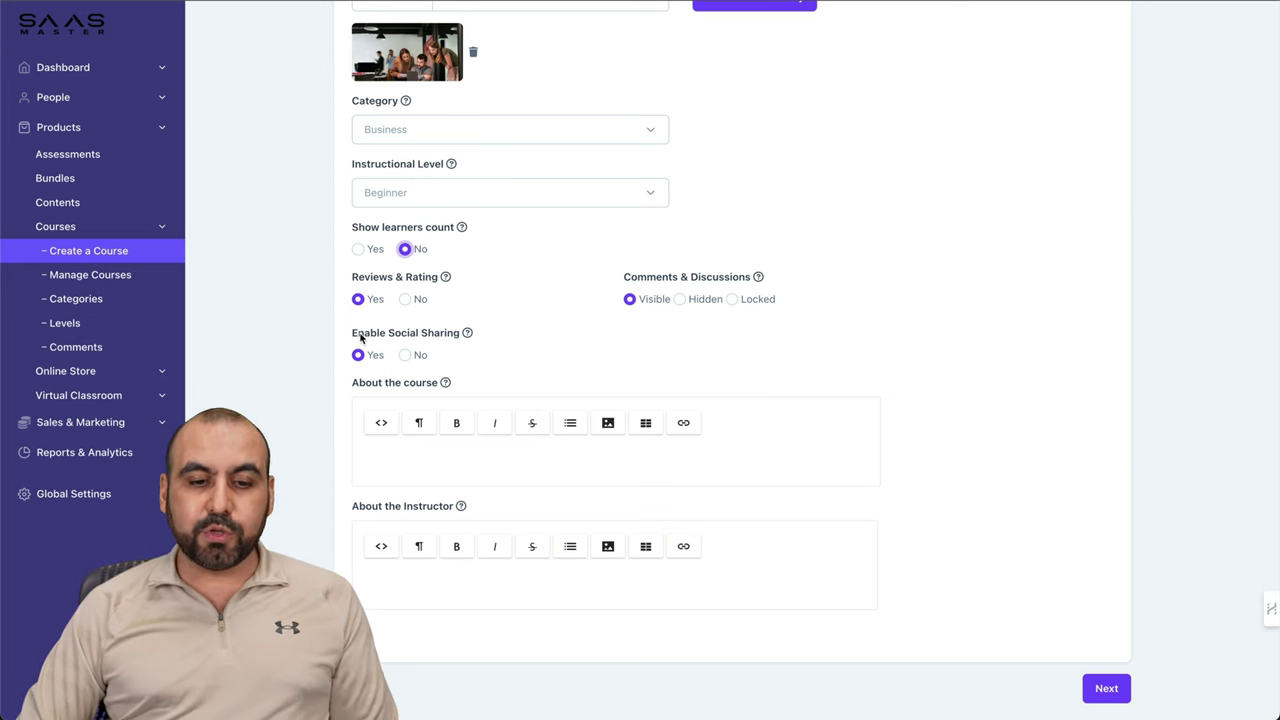
Step: Fill in the course and instructor descriptions with 'test' and continue to Advanced Settings
click(434, 450)
click(419, 567)
text(test)
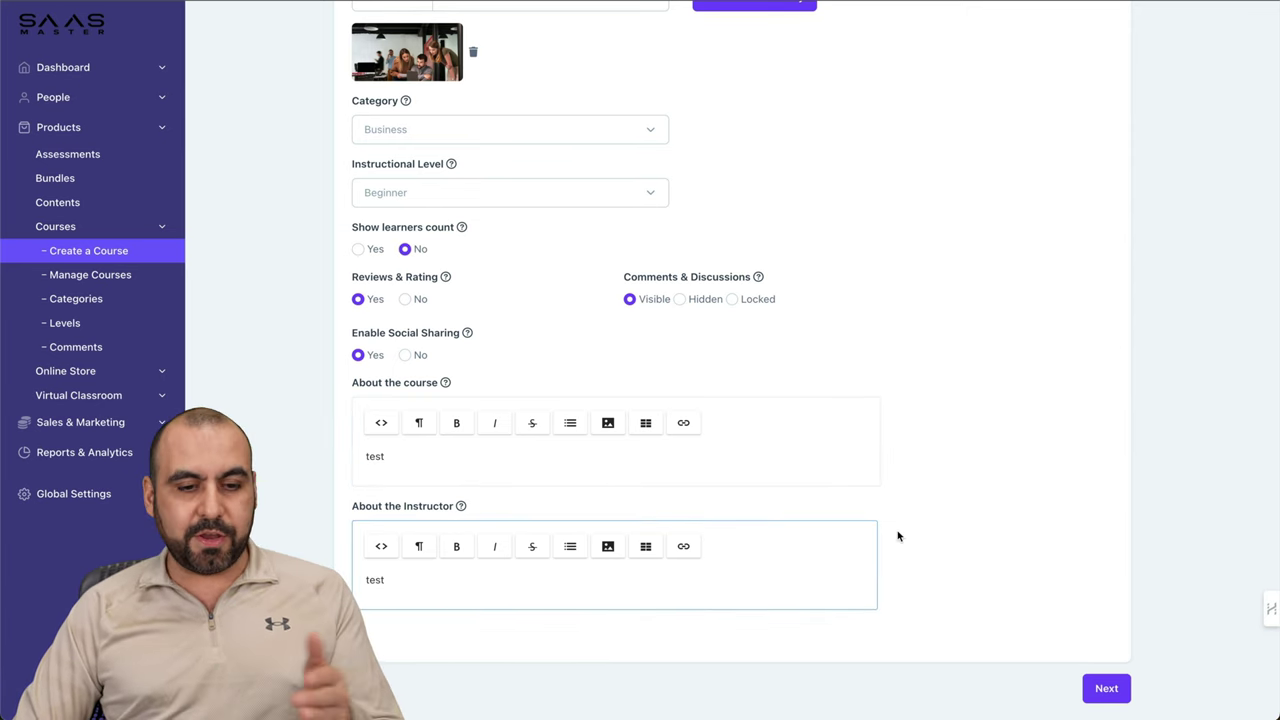
click(1106, 688)
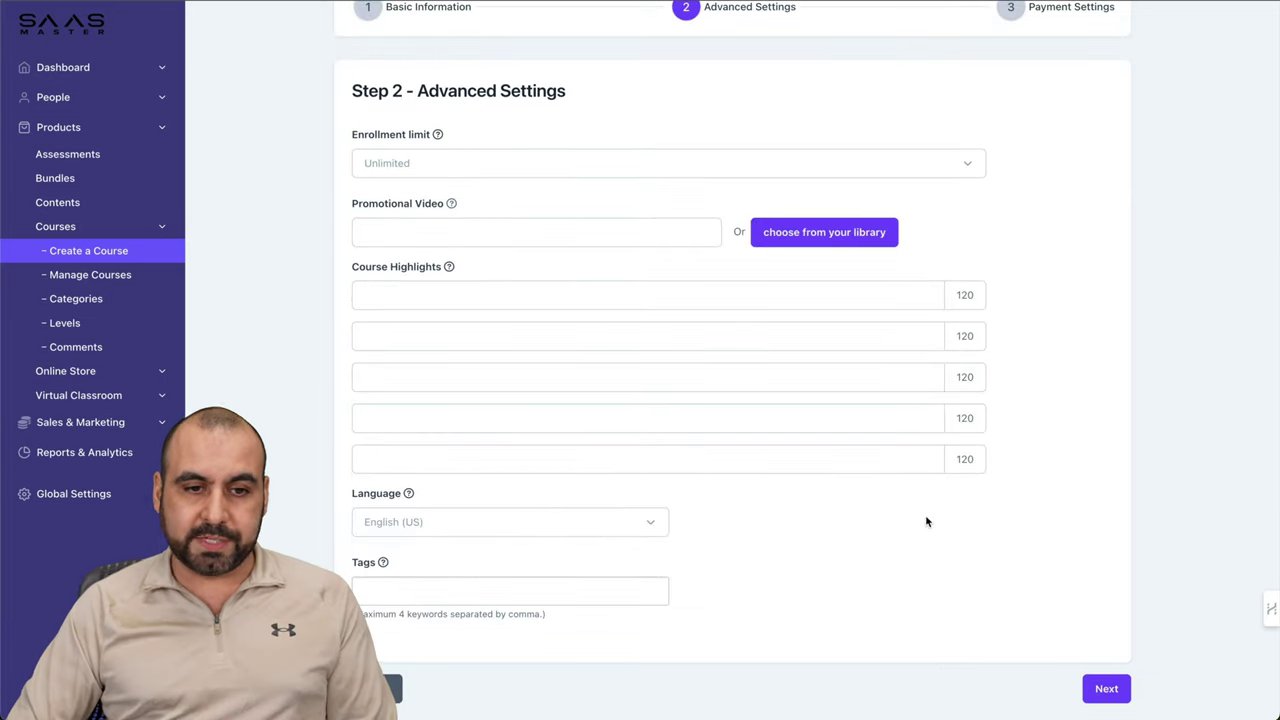
click(456, 163)
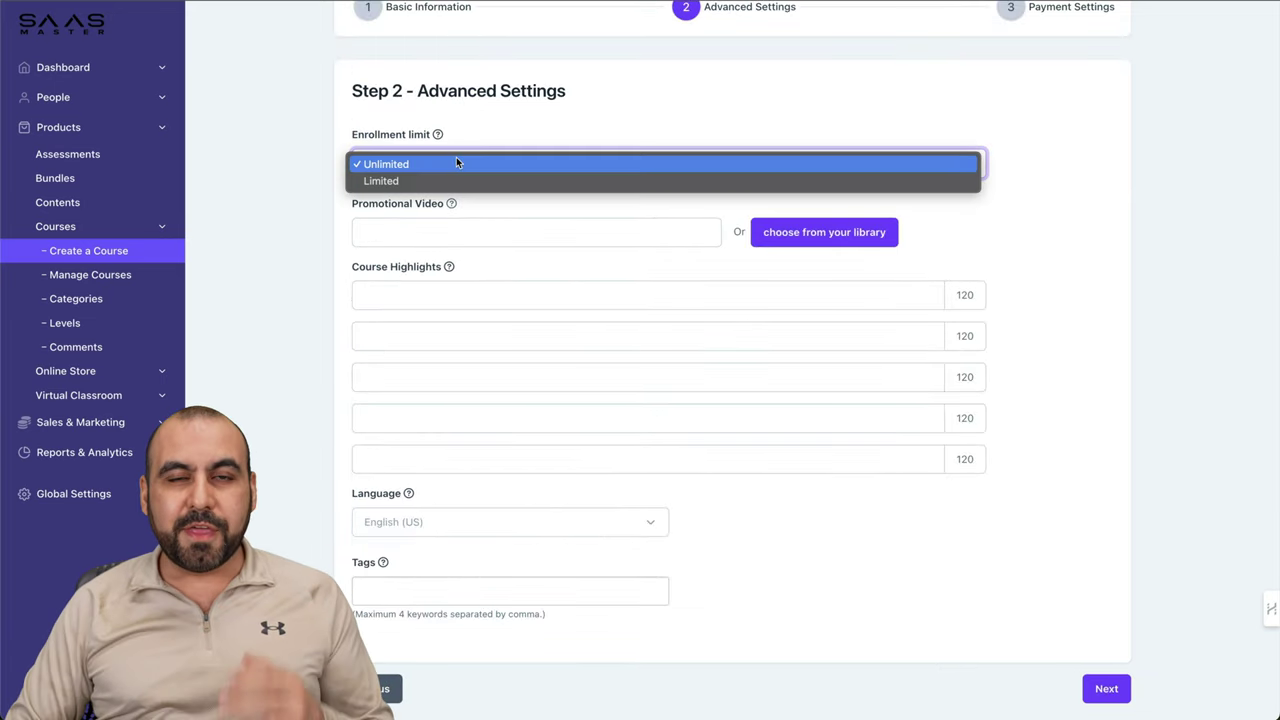
Step: Set the enrollment limit to Limited with 50 seats
click(390, 180)
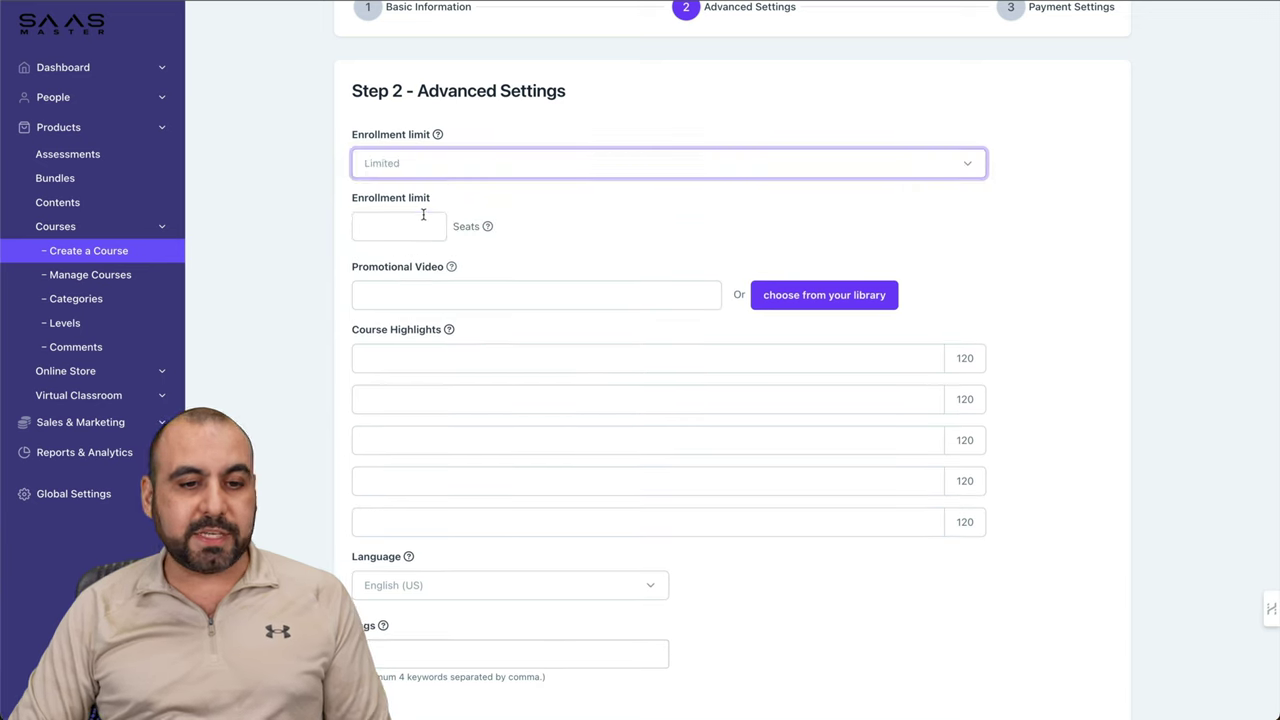
click(421, 217)
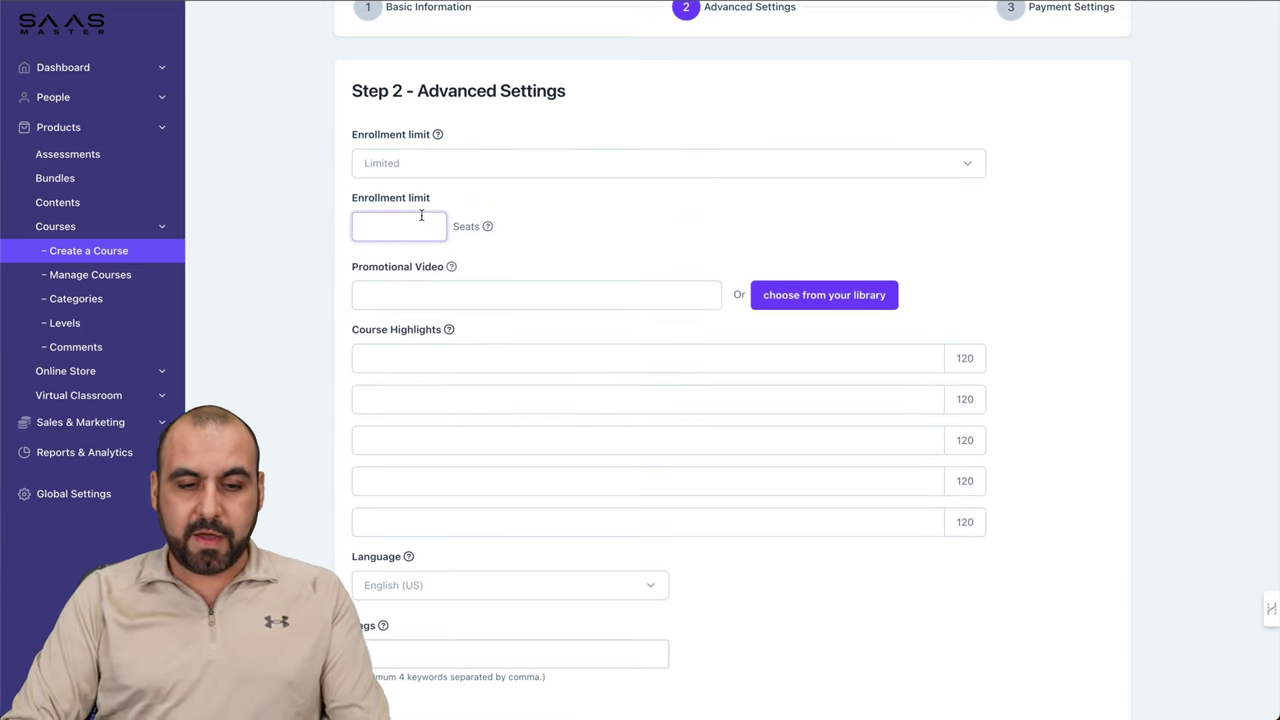
text(50)
click(634, 226)
Step: Add two course highlights, each reading 'test'
scroll(635, 228, down, 1)
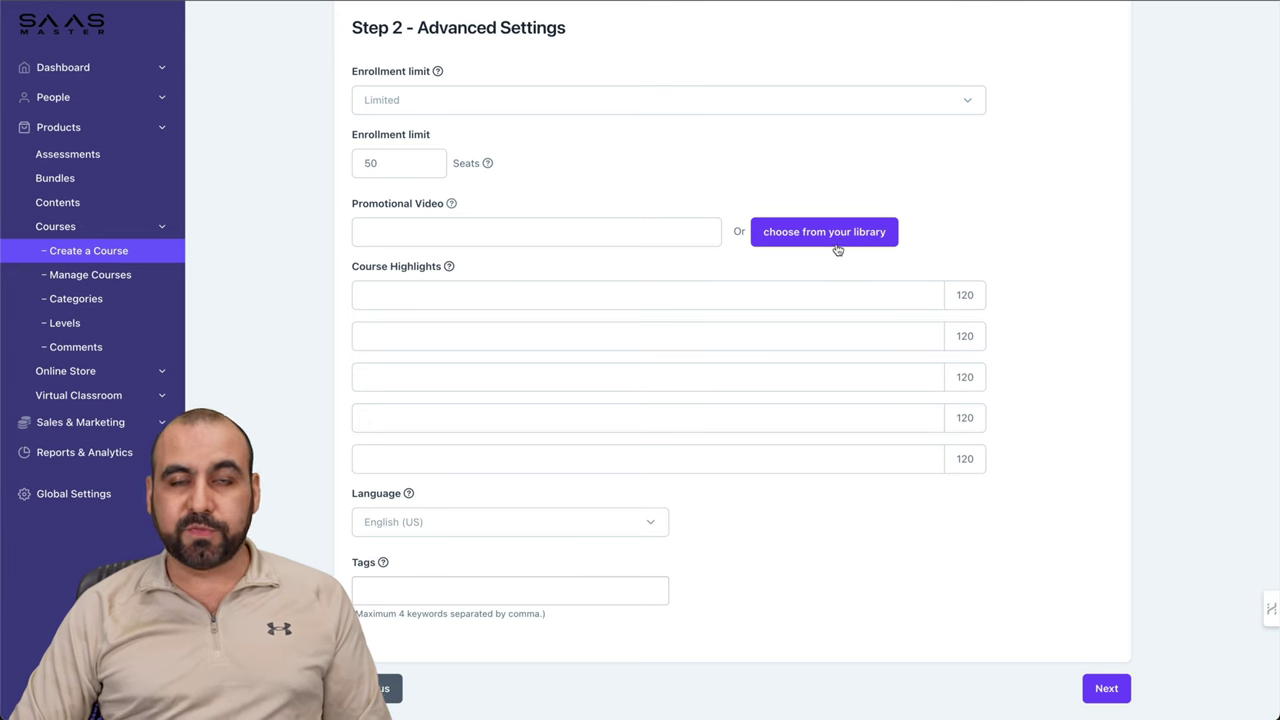
click(426, 296)
text(test)
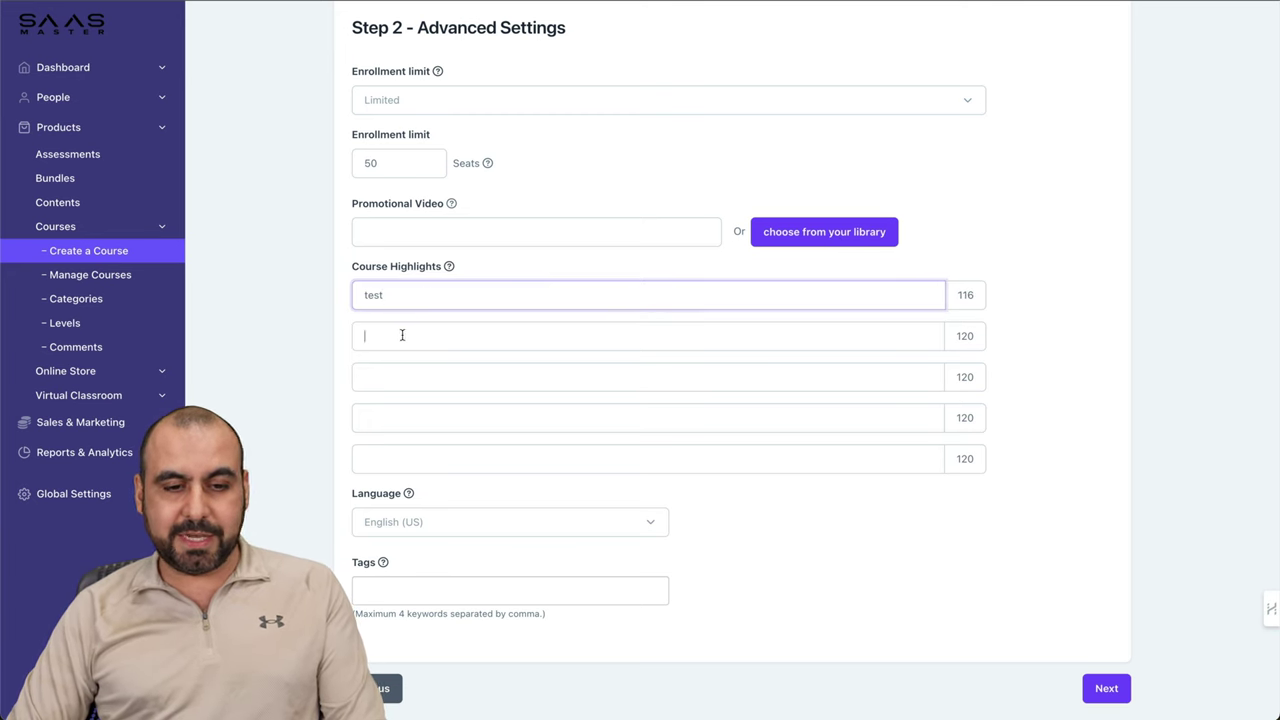
click(402, 334)
text(test)
Step: Keep English (US) as the course language and add the tags wp and business
scroll(473, 388, up, 1)
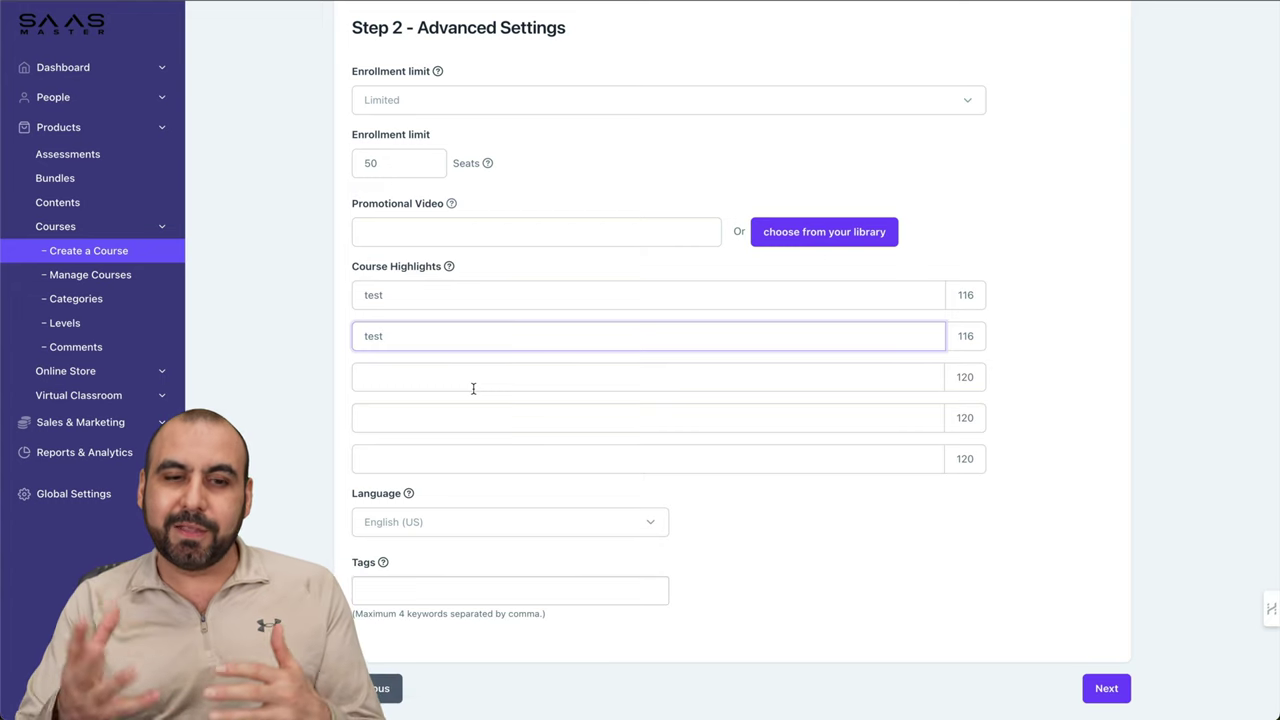
click(453, 528)
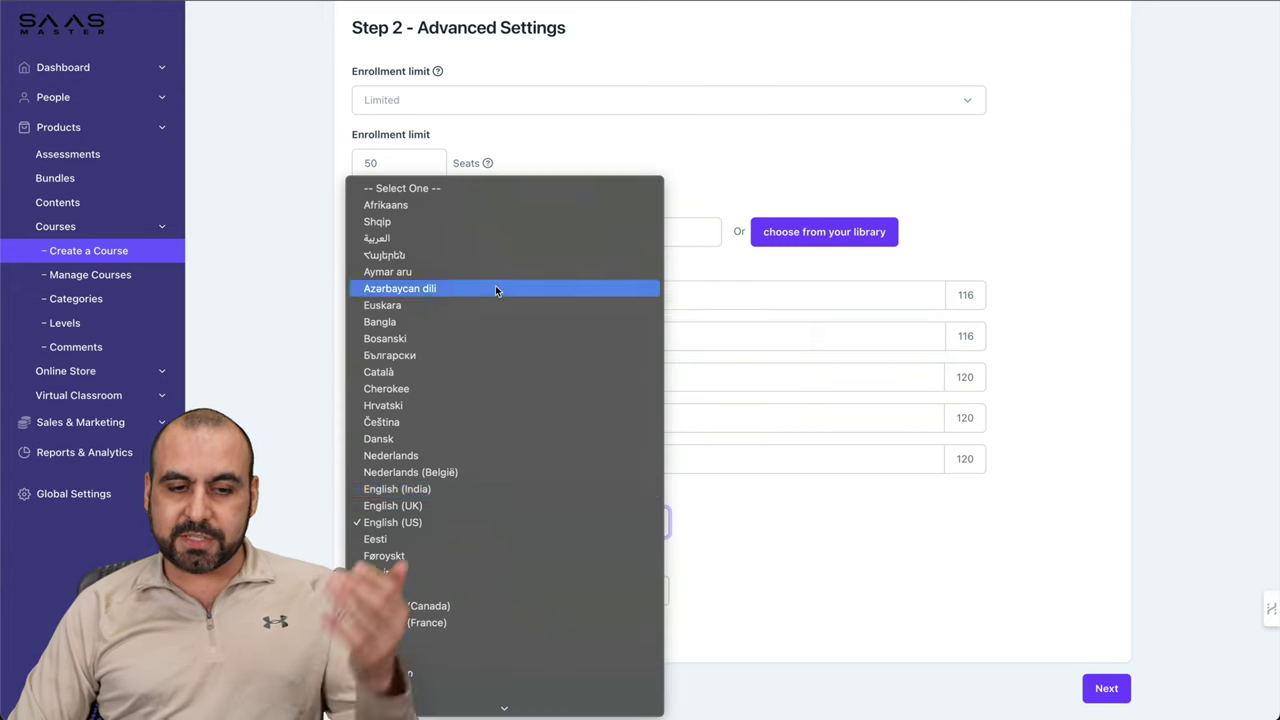
scroll(495, 400, down, 10)
click(796, 530)
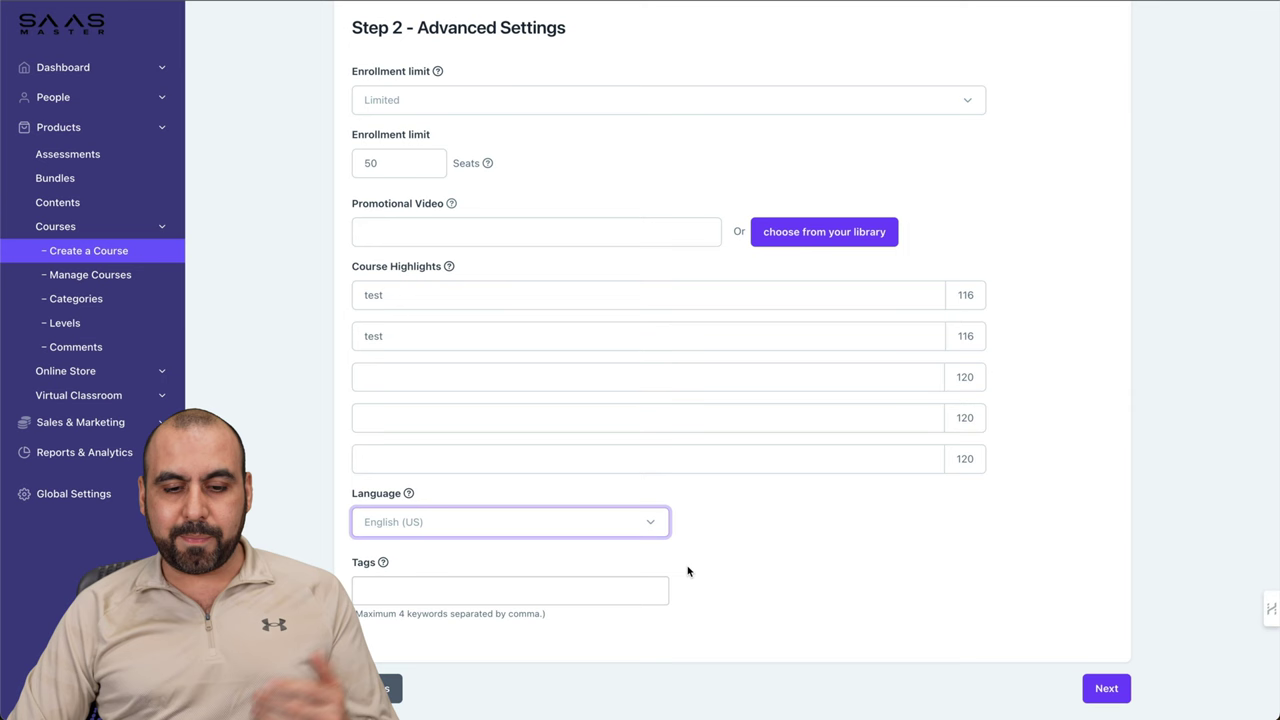
click(538, 589)
text(wp)
key(Return)
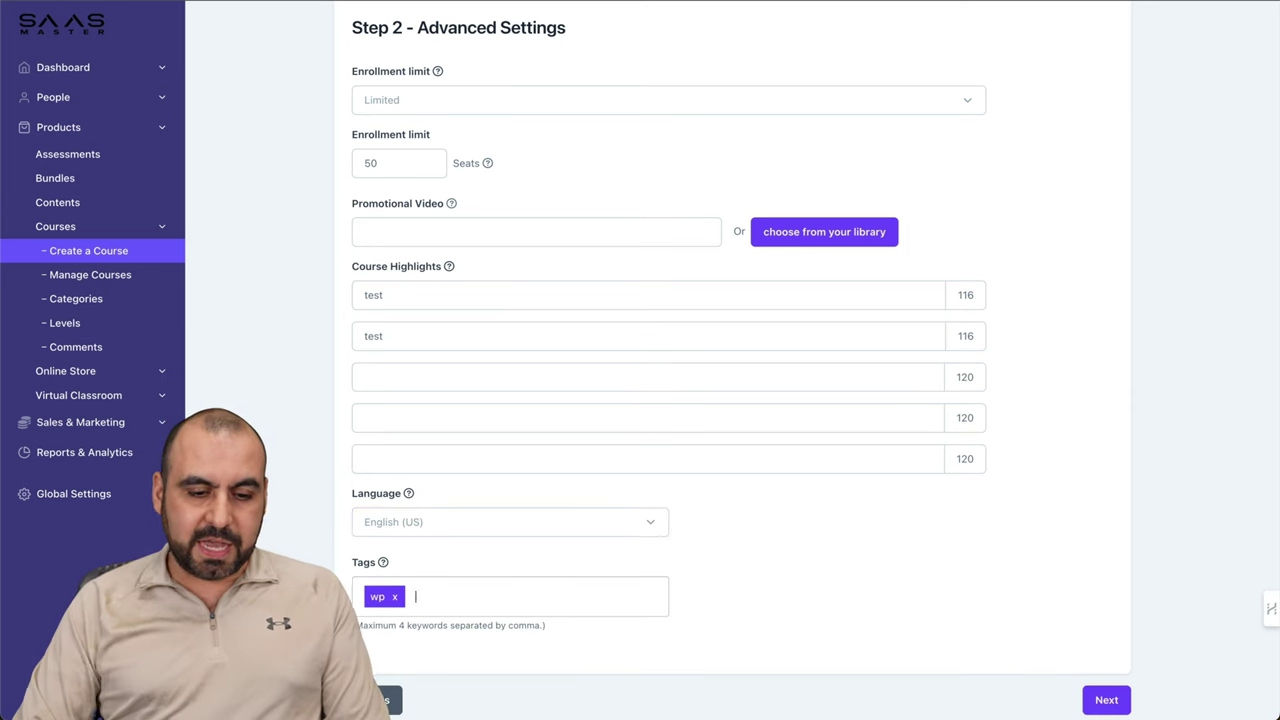
text(business)
key(Return)
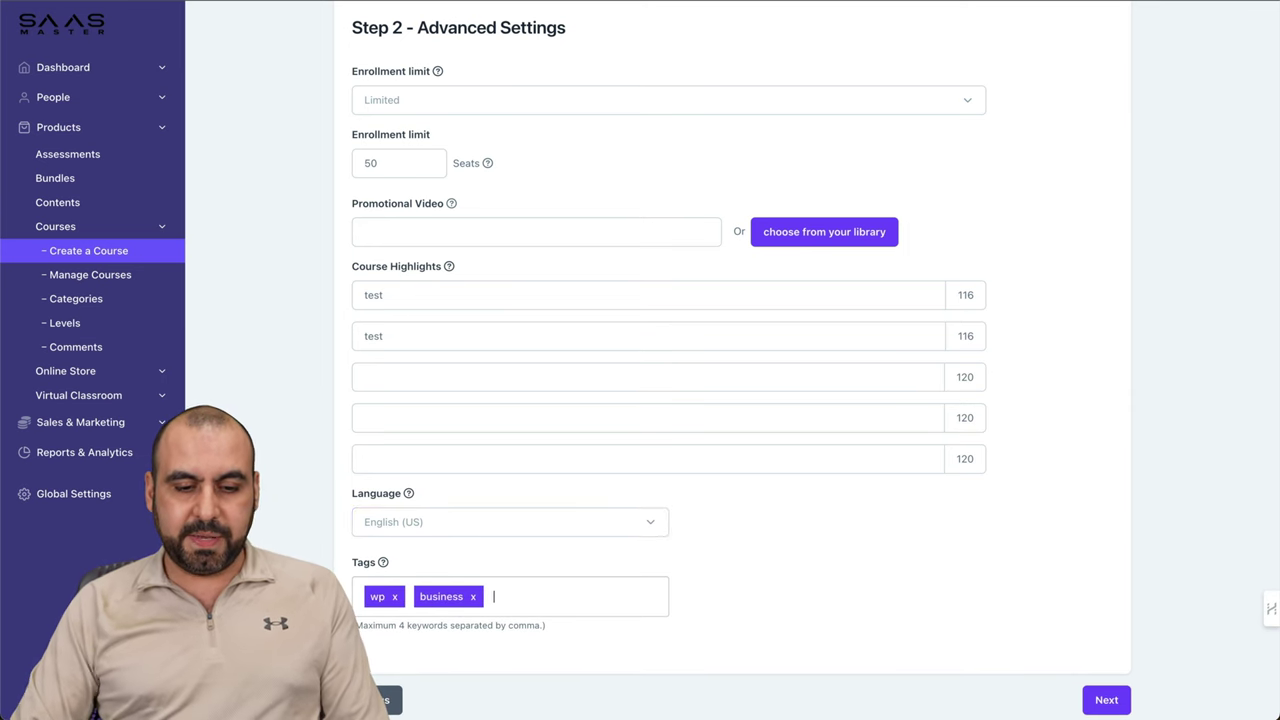
Step: Keep the course Free on the payment step and save it
click(1103, 697)
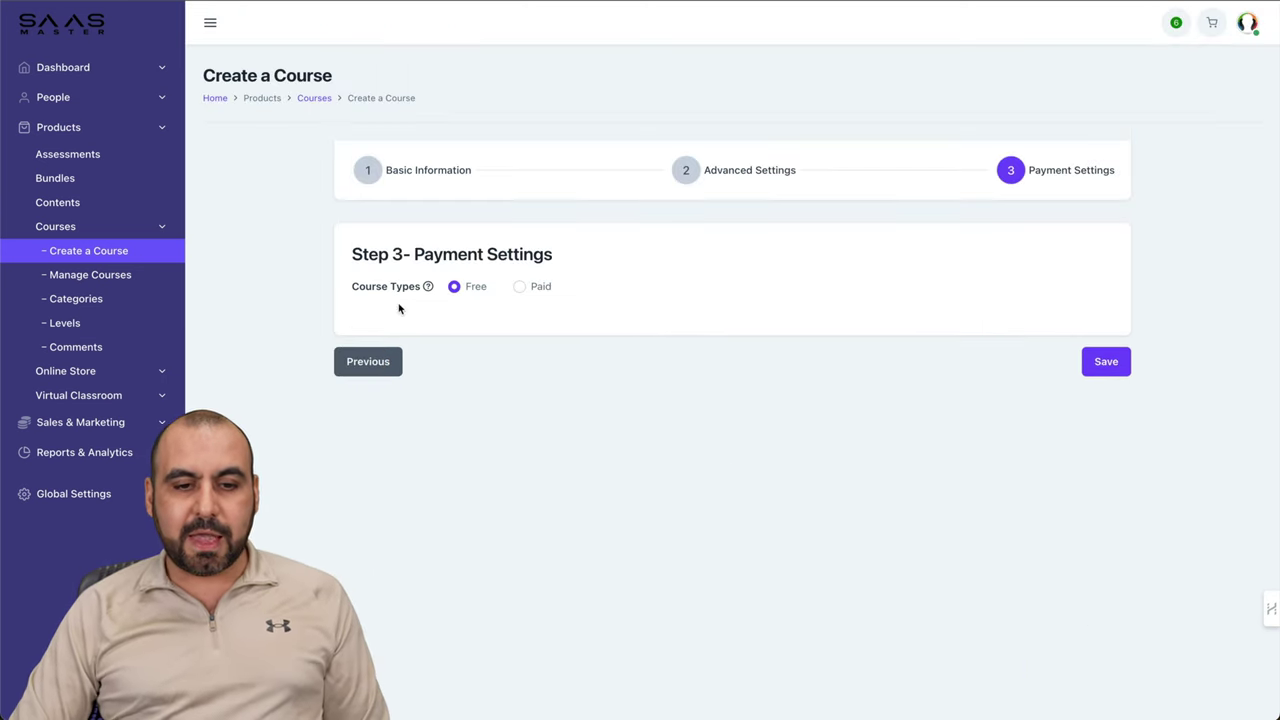
click(520, 287)
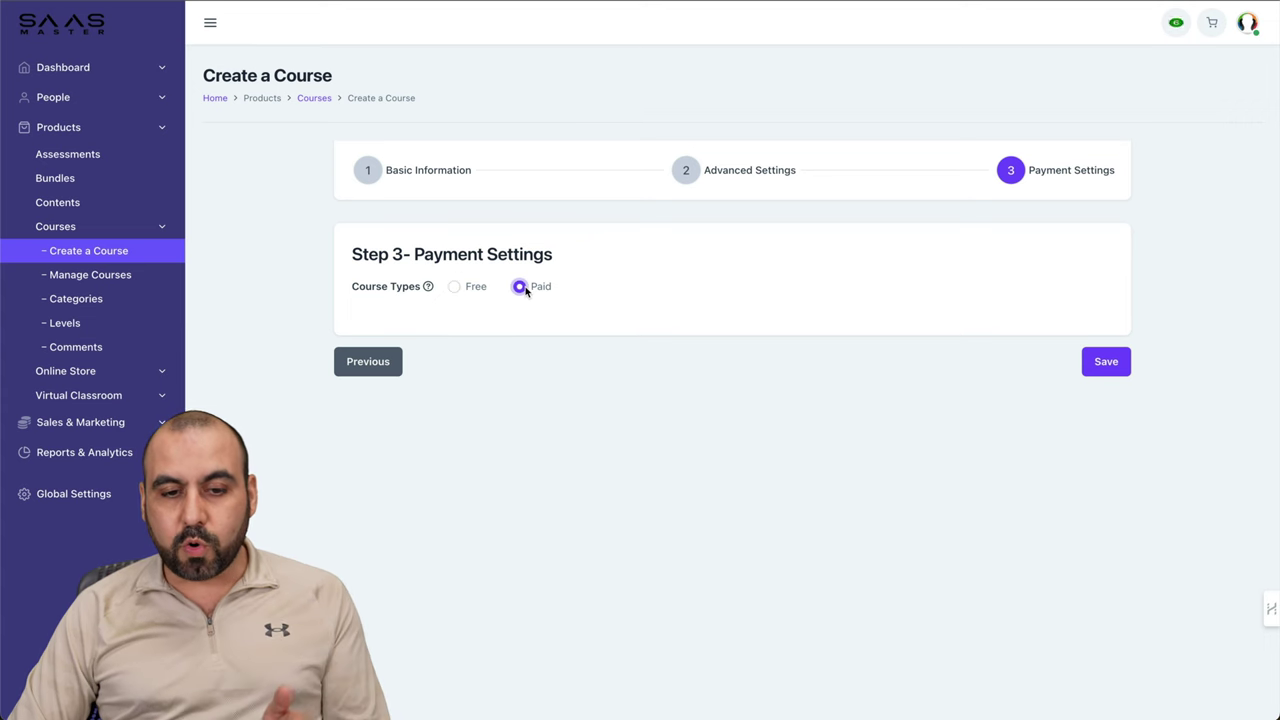
click(456, 287)
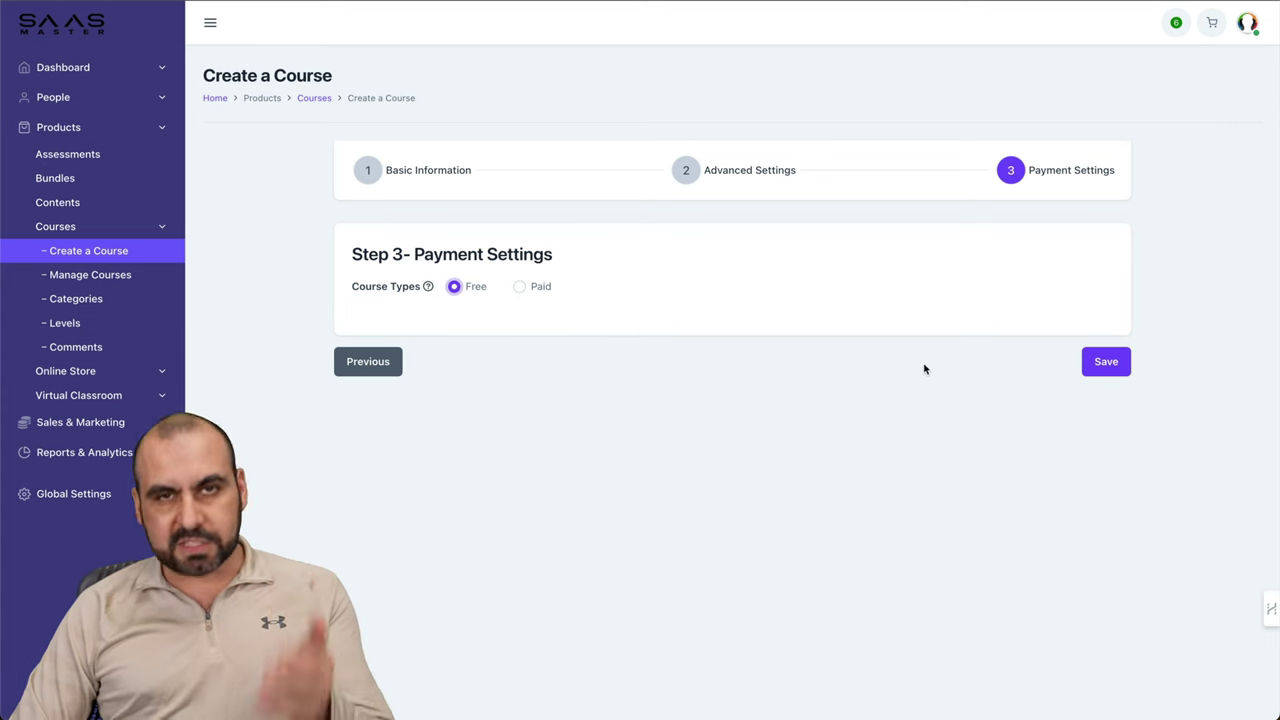
click(1101, 369)
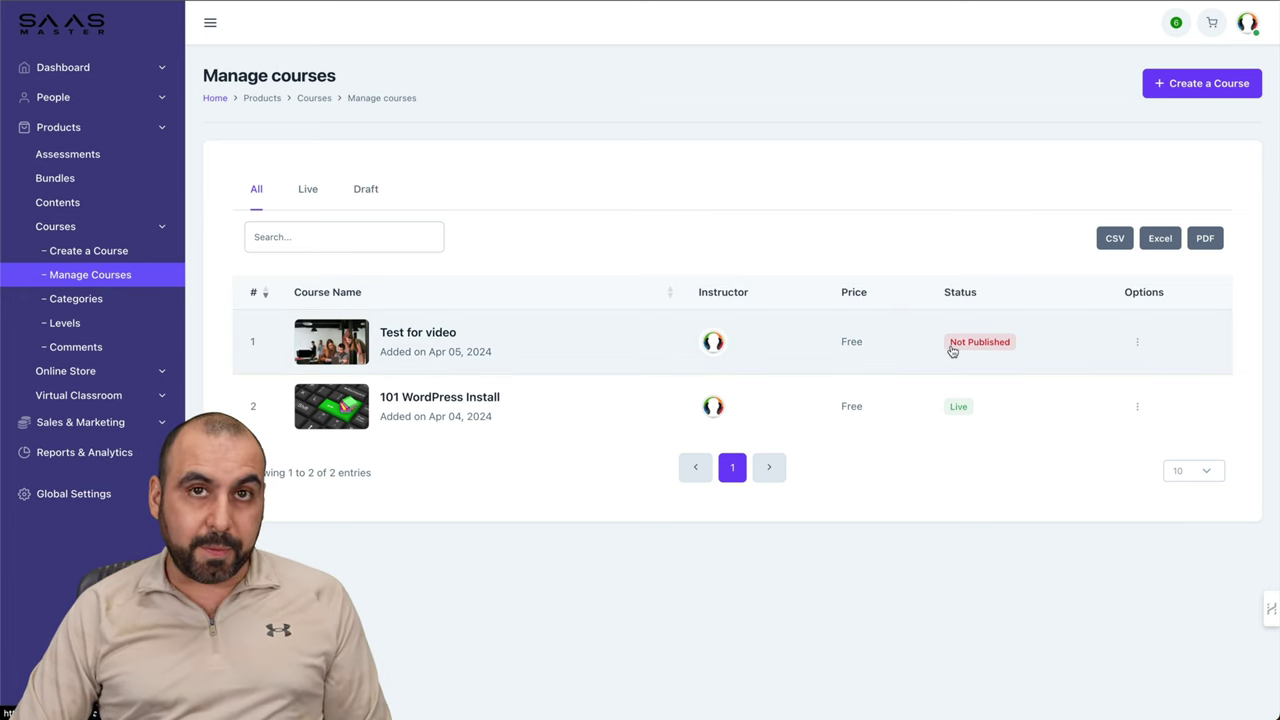
Step: Show the options menu for Test for video in Manage courses and open its Curriculum
click(1137, 342)
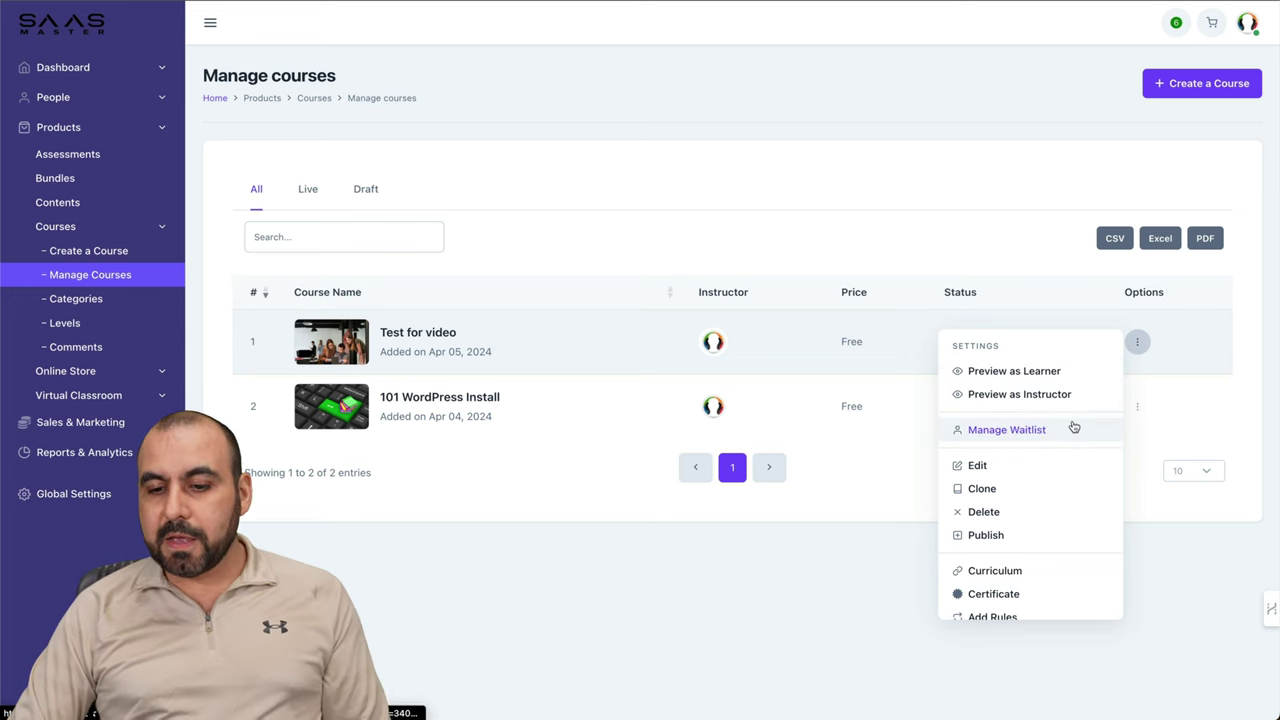
scroll(1040, 430, down, 1)
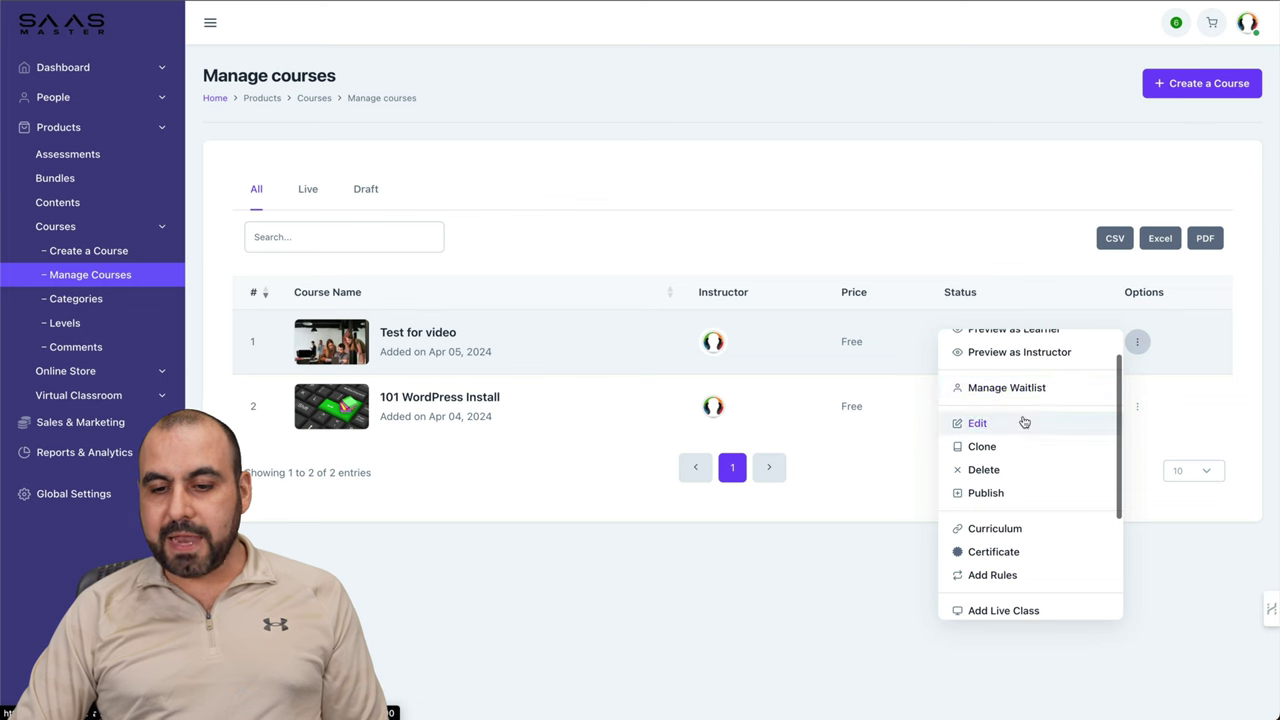
scroll(1017, 424, down, 1)
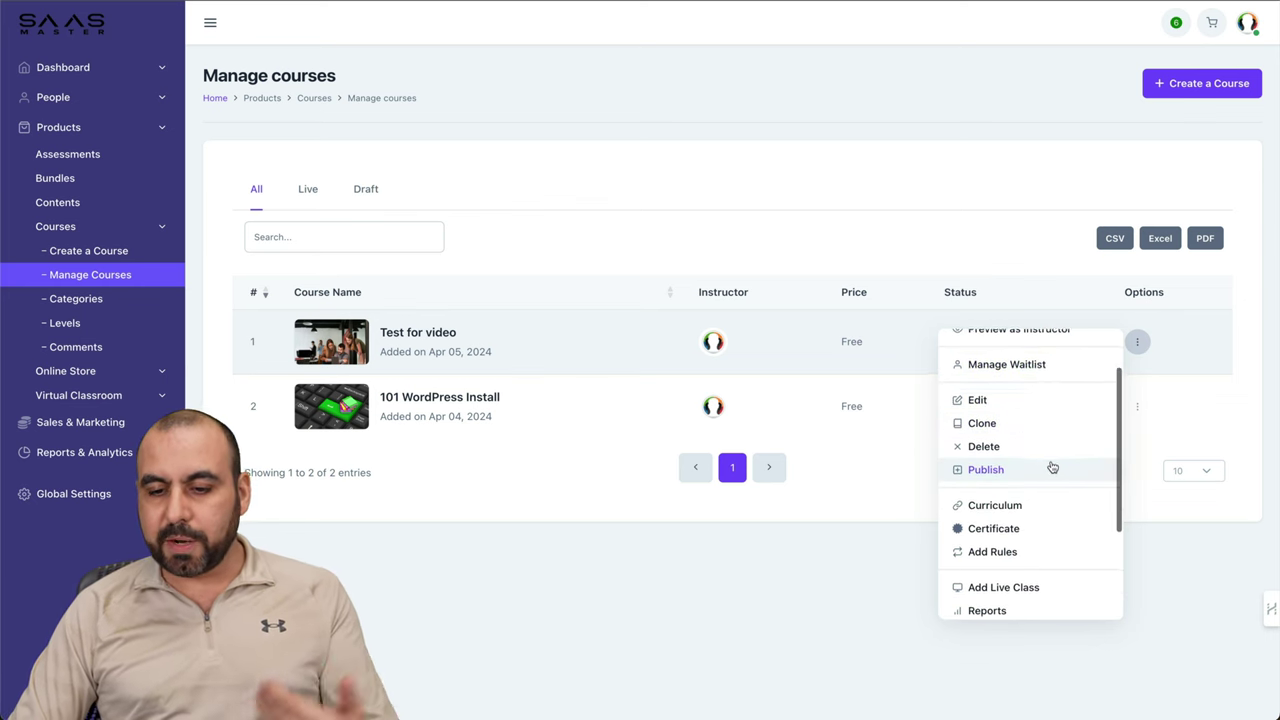
scroll(1050, 466, down, 2)
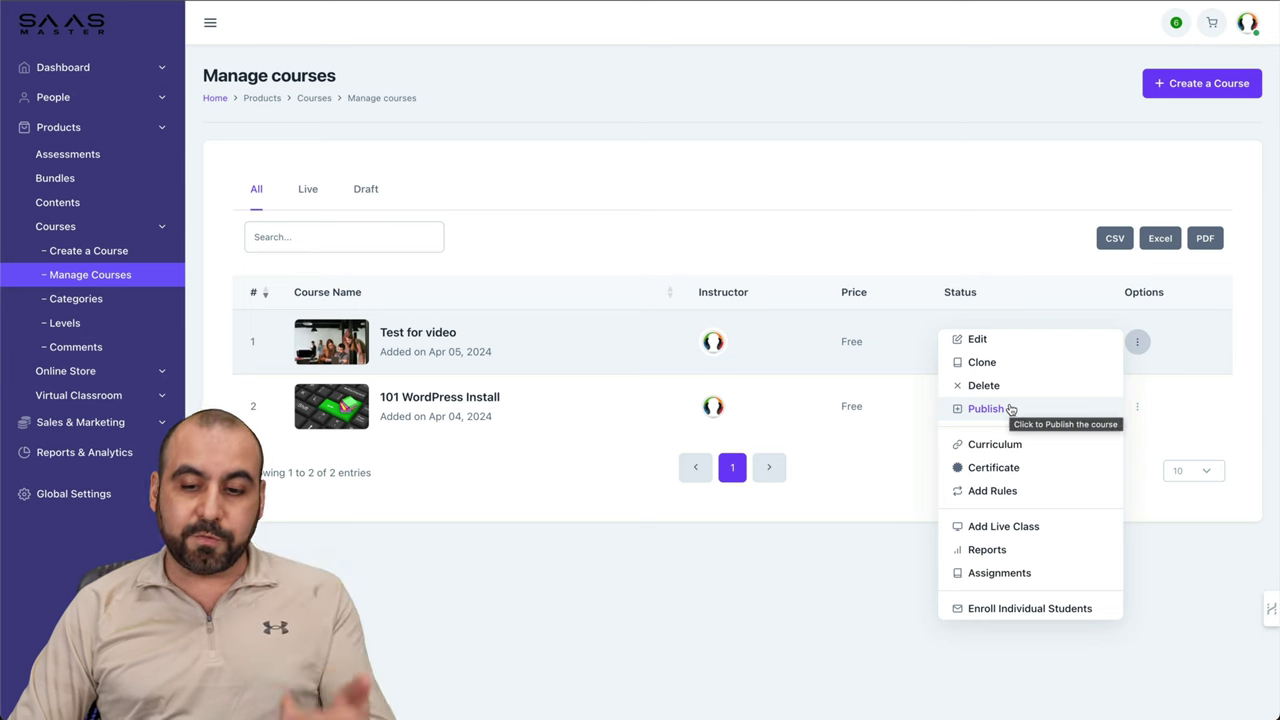
click(1032, 450)
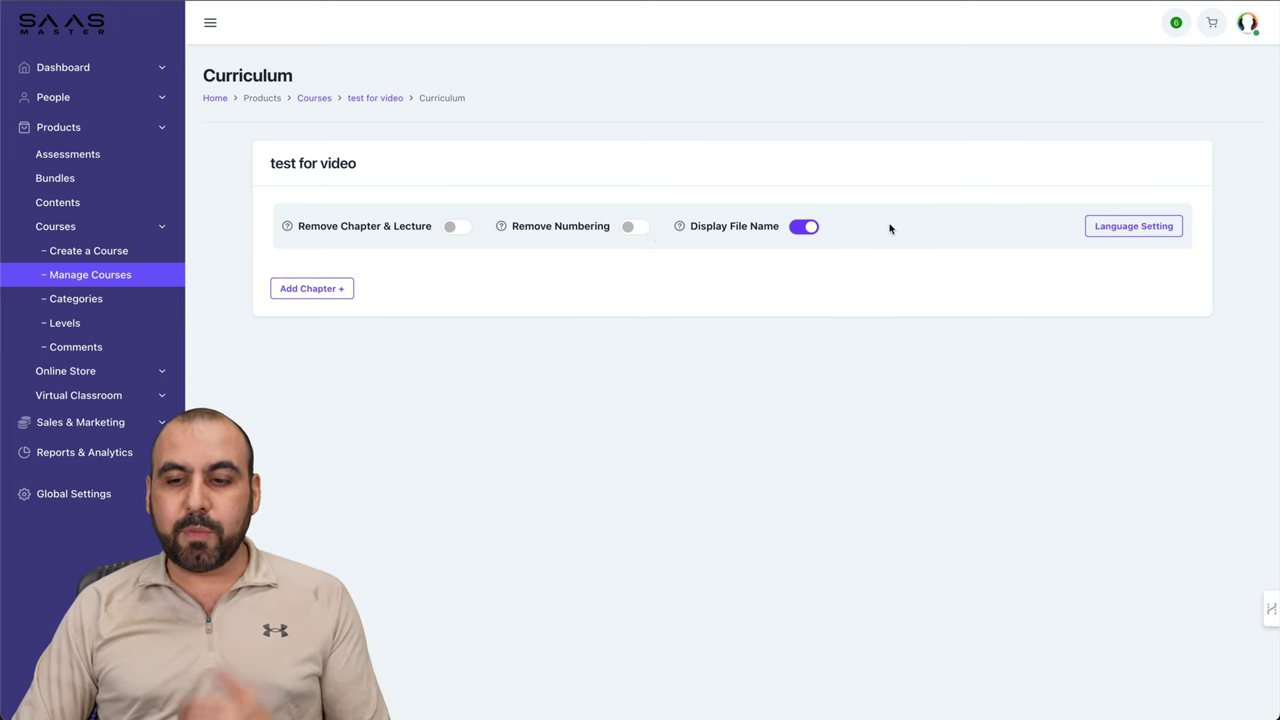
Step: Add Chapter 1 'lesson 1' with the description 'test description'
click(342, 289)
click(550, 101)
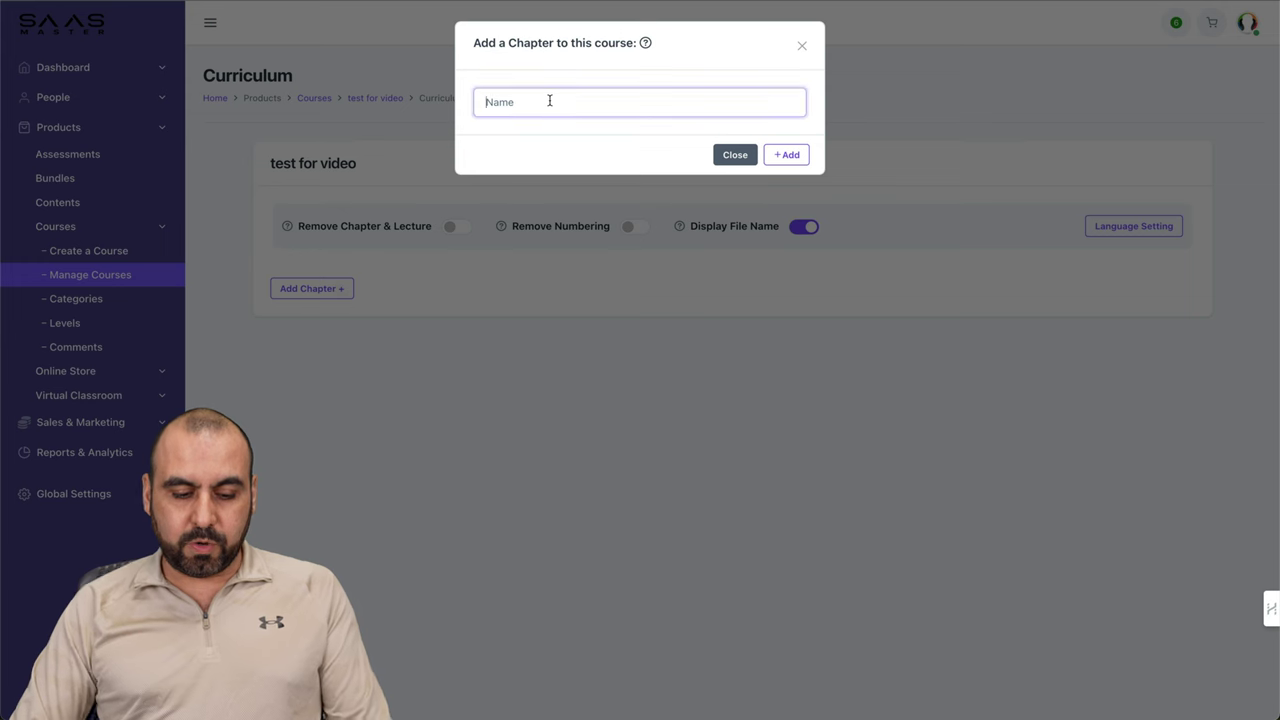
text(cha)
key(BackSpace)
key(BackSpace)
key(BackSpace)
text(lesson 1)
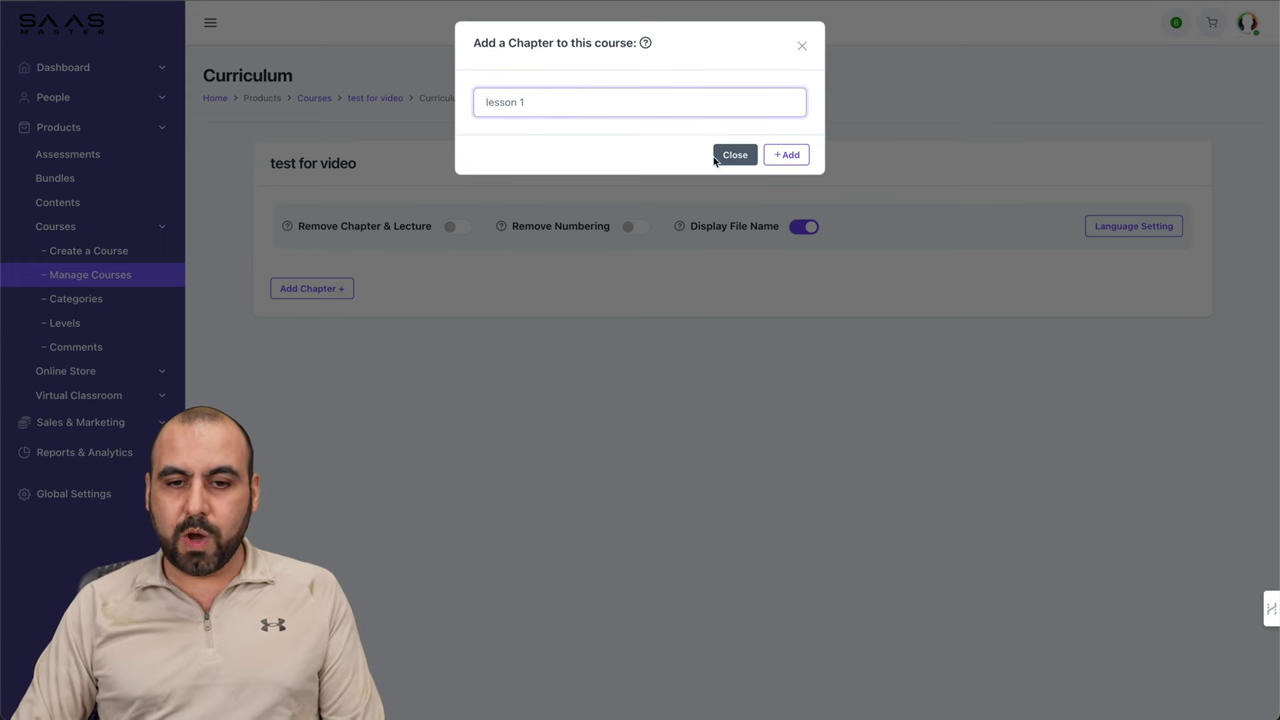
click(786, 154)
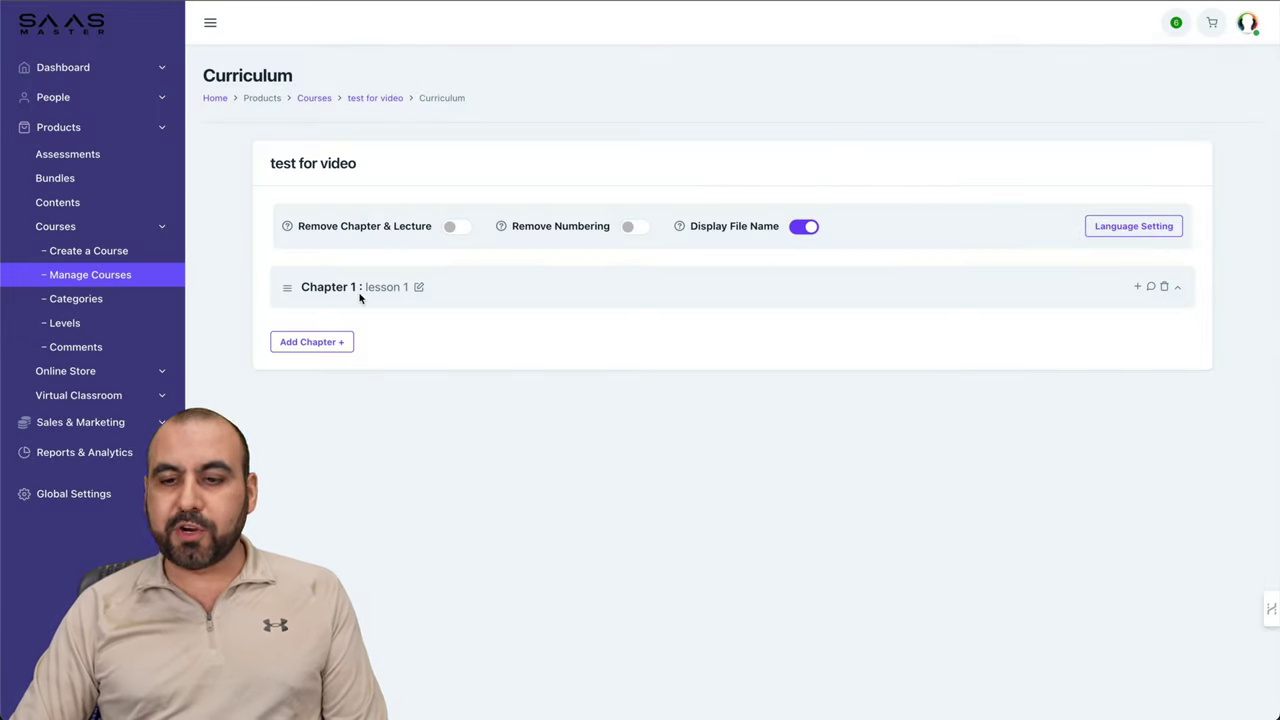
click(1151, 288)
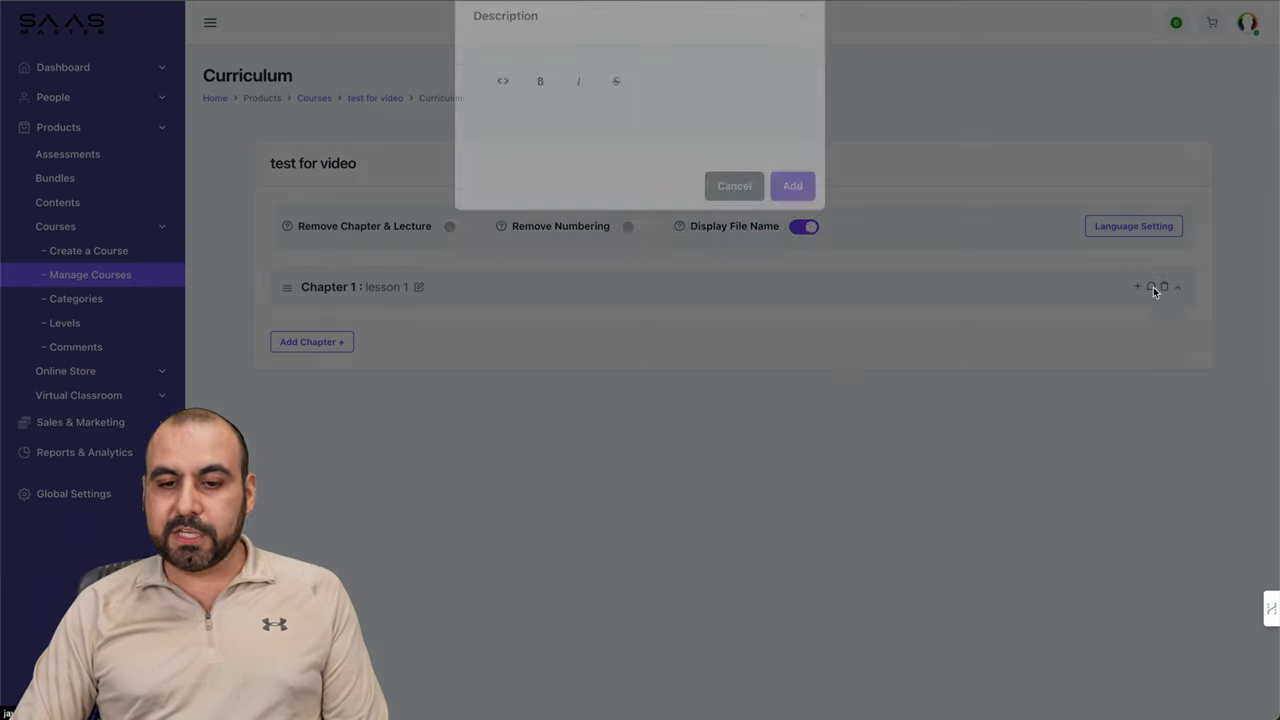
click(620, 146)
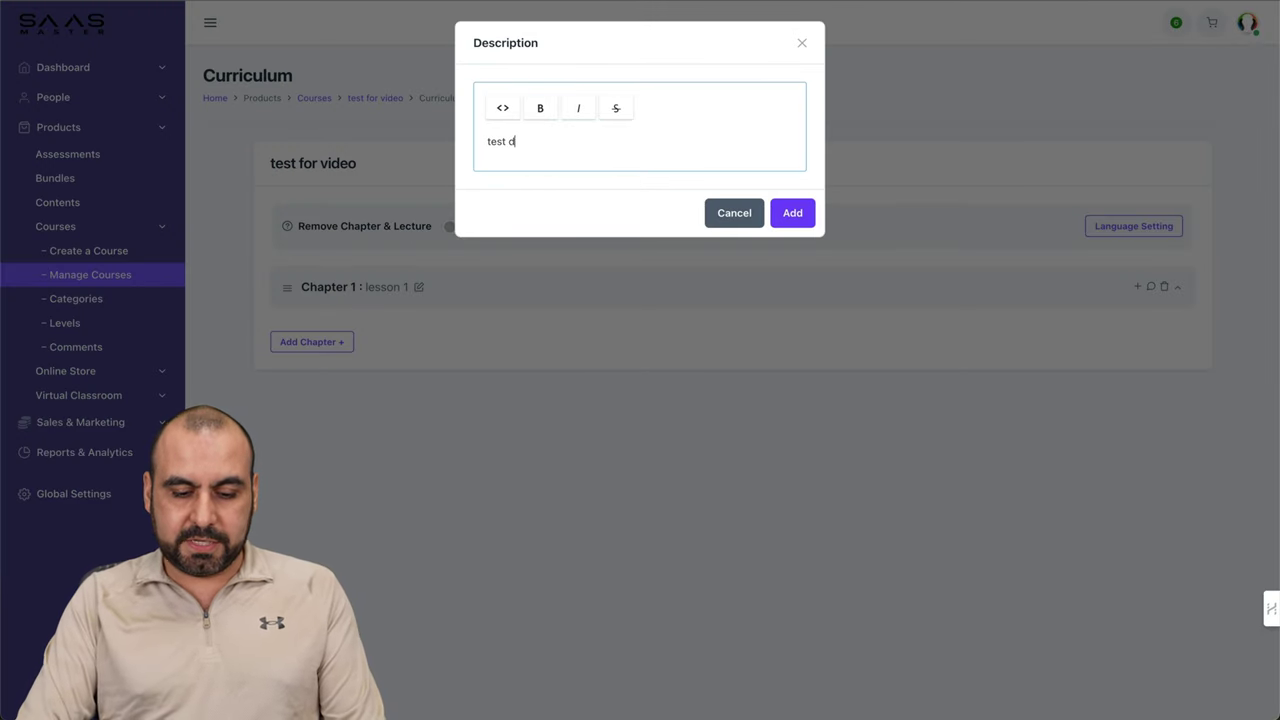
text(test description)
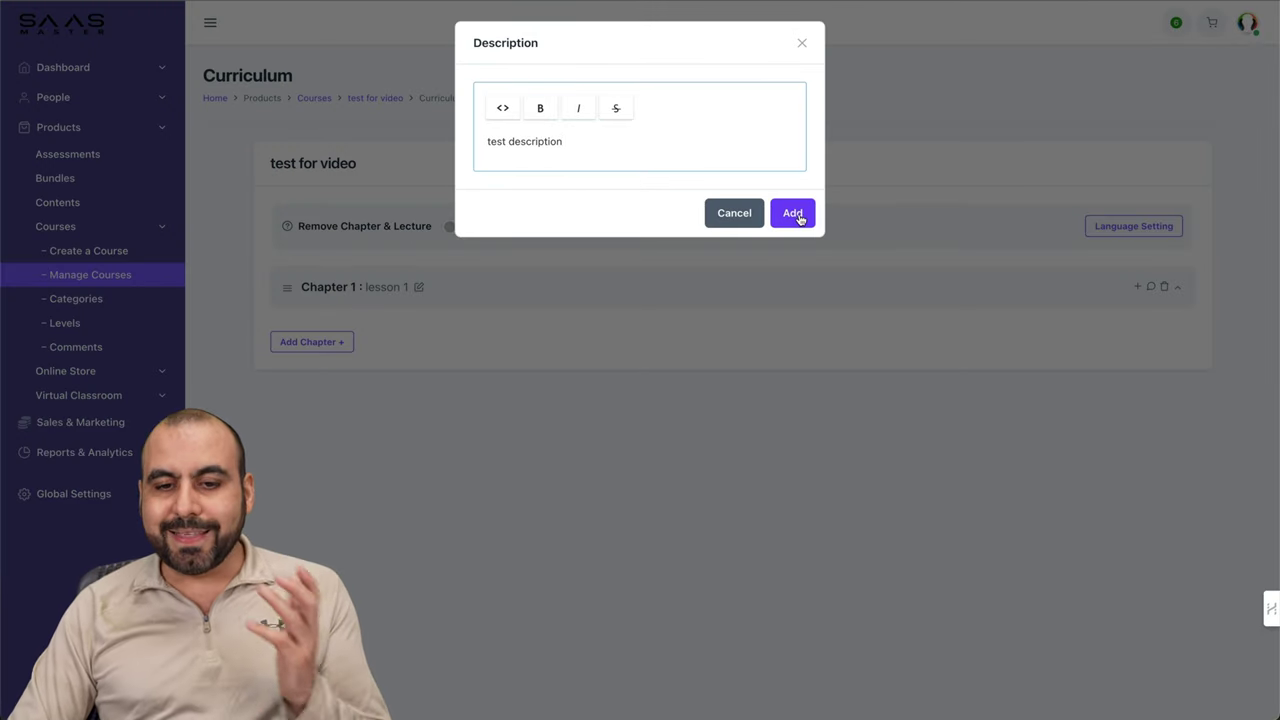
click(799, 214)
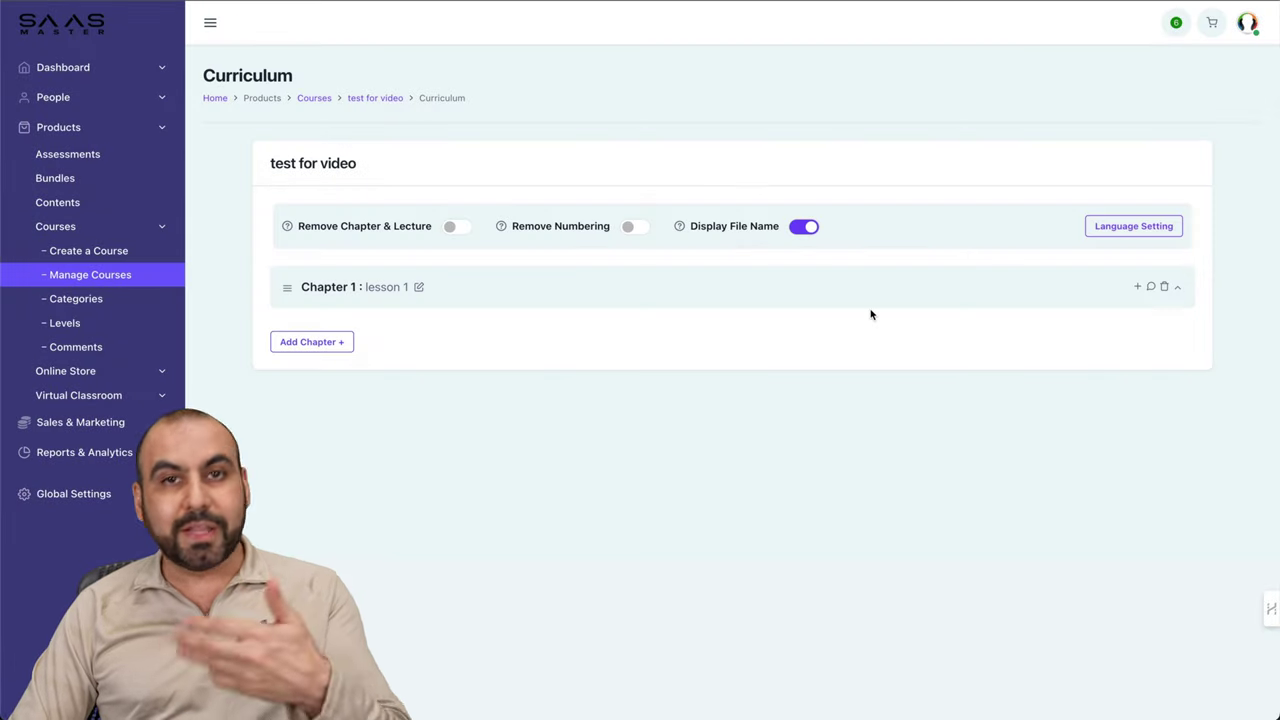
Step: Add Lecture 1 named 'test 1' under the chapter
click(1136, 289)
click(555, 116)
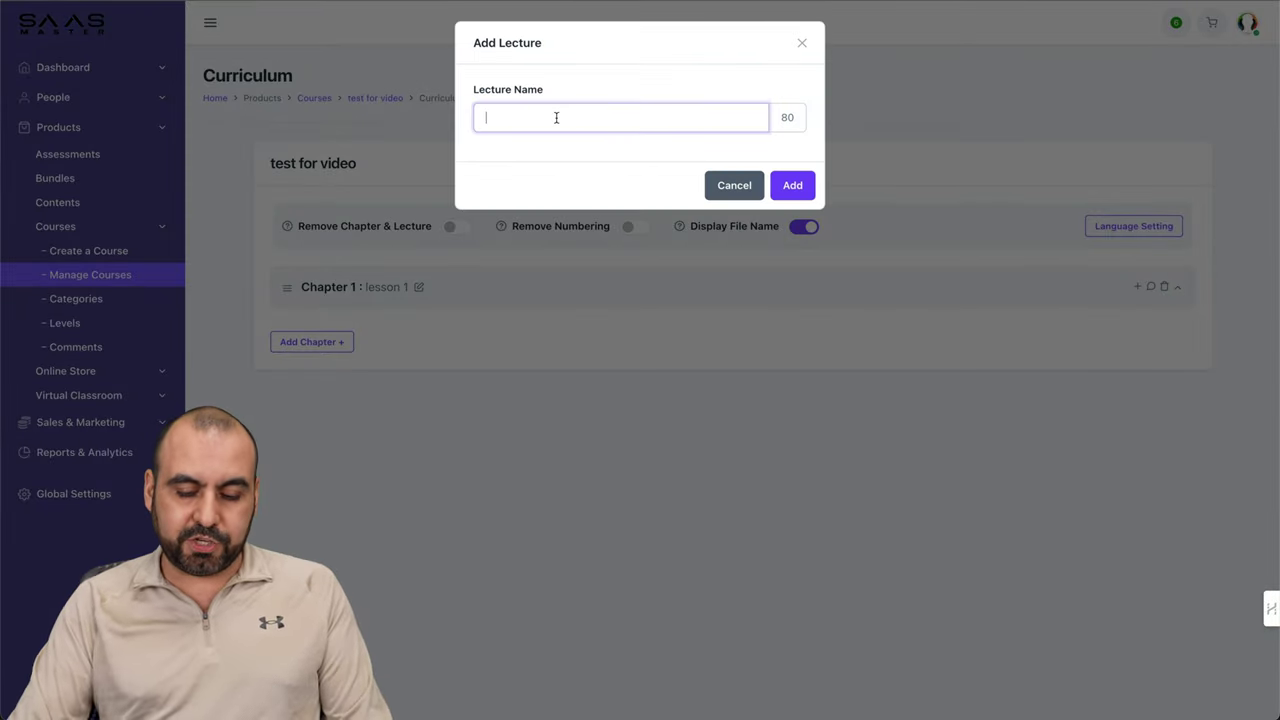
text(test 1)
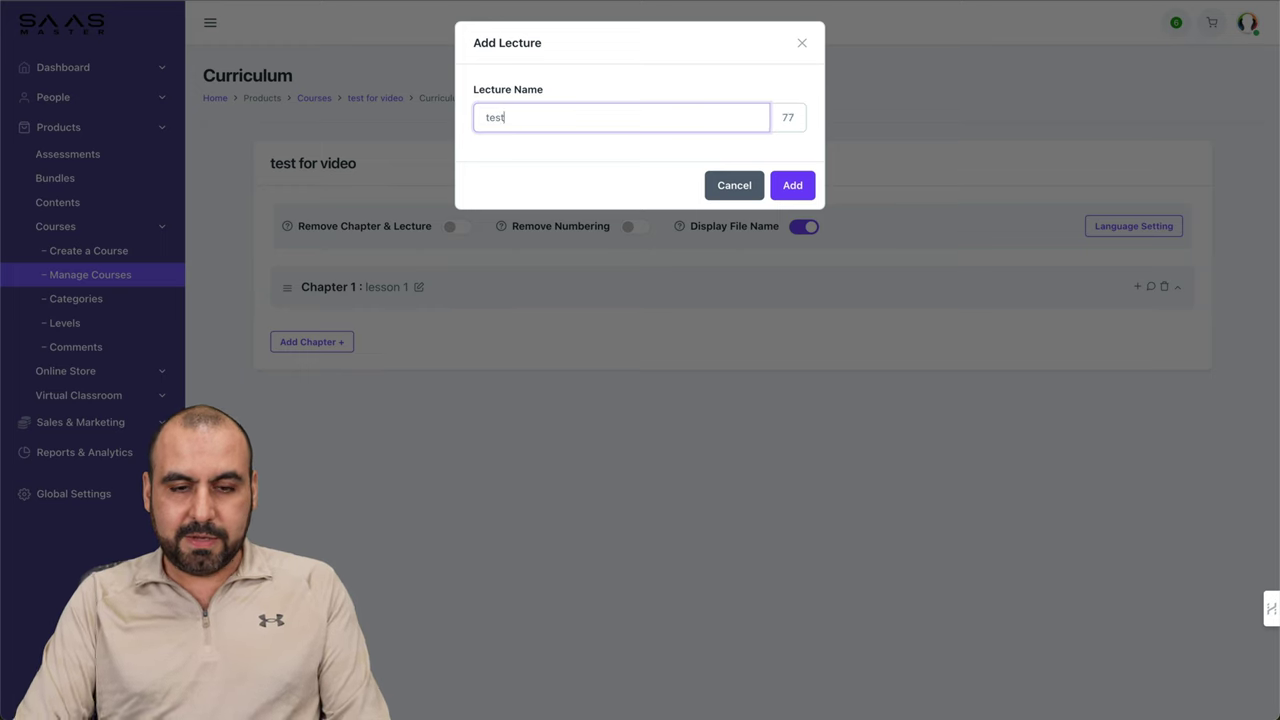
click(808, 185)
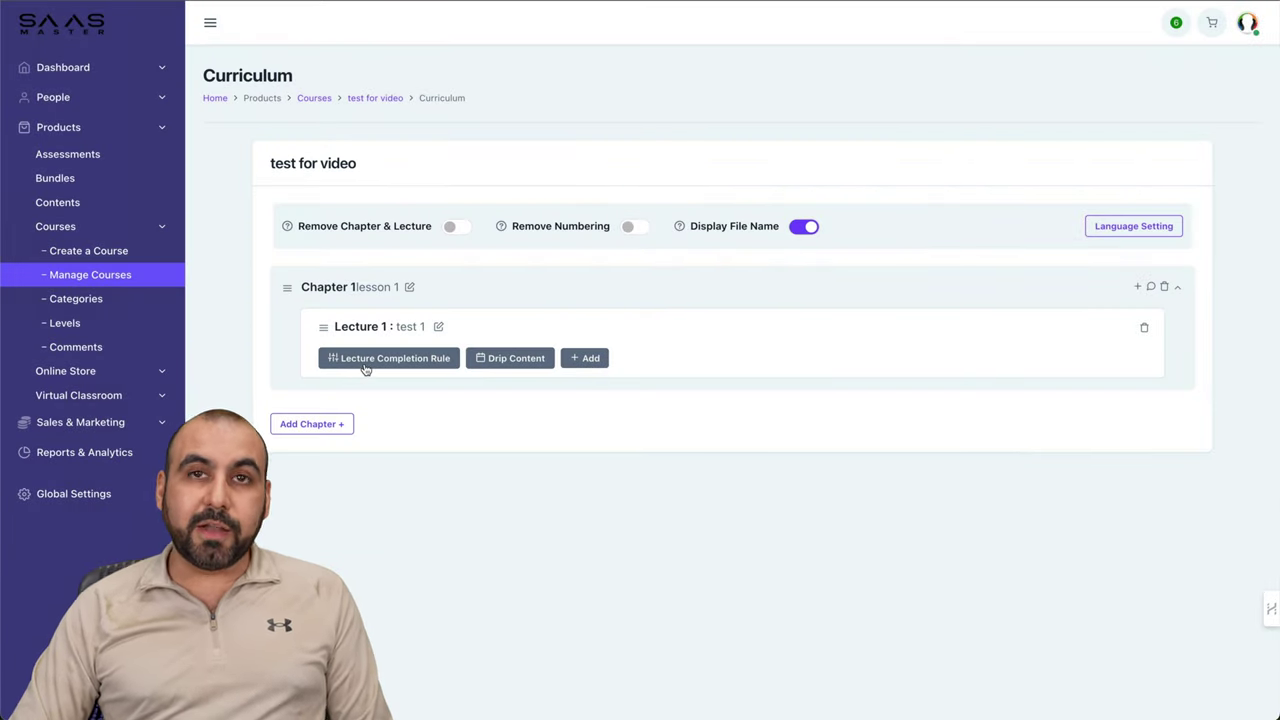
Step: Leave Lecture 1's completion rule unchanged and set it to drip 2 days after enrollment
click(364, 366)
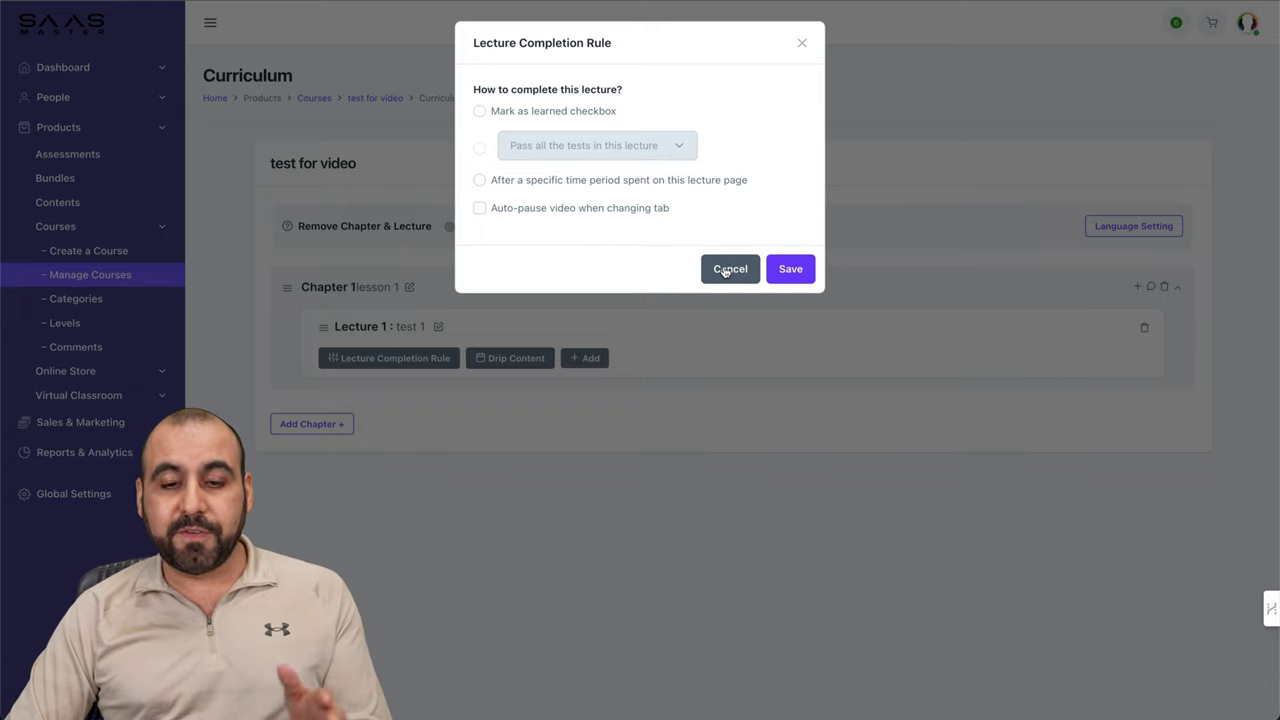
click(725, 270)
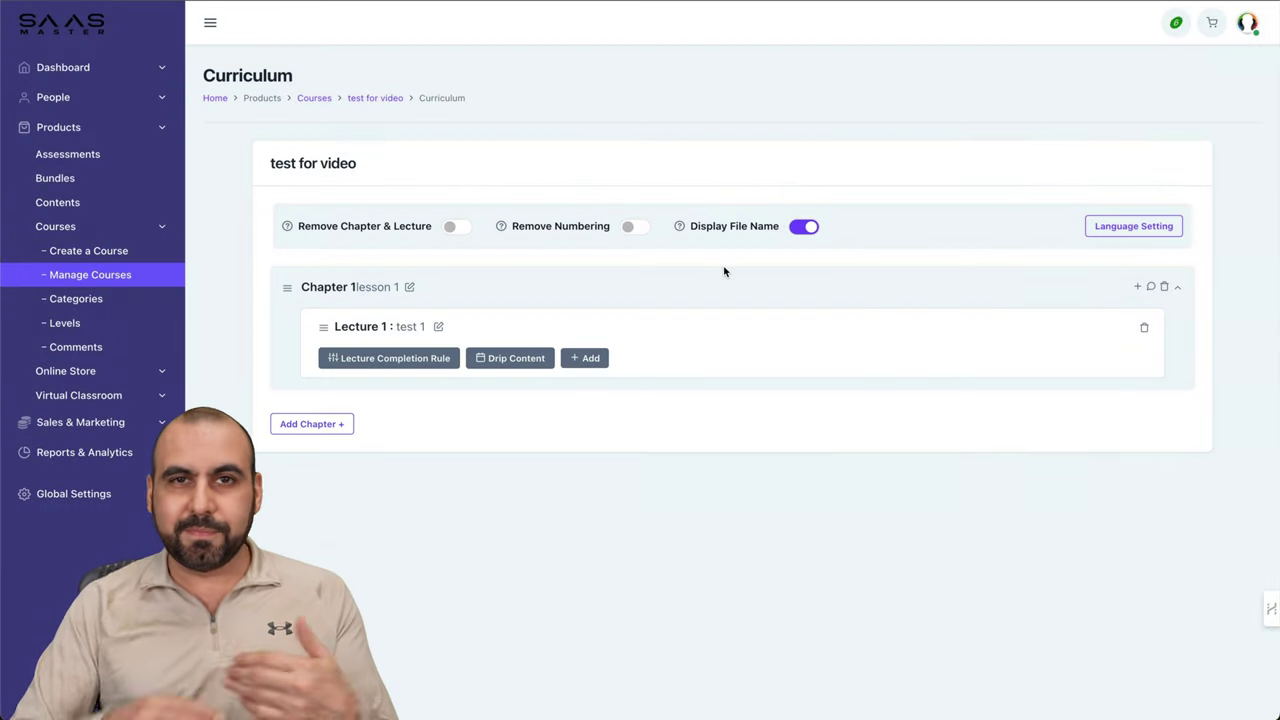
click(522, 360)
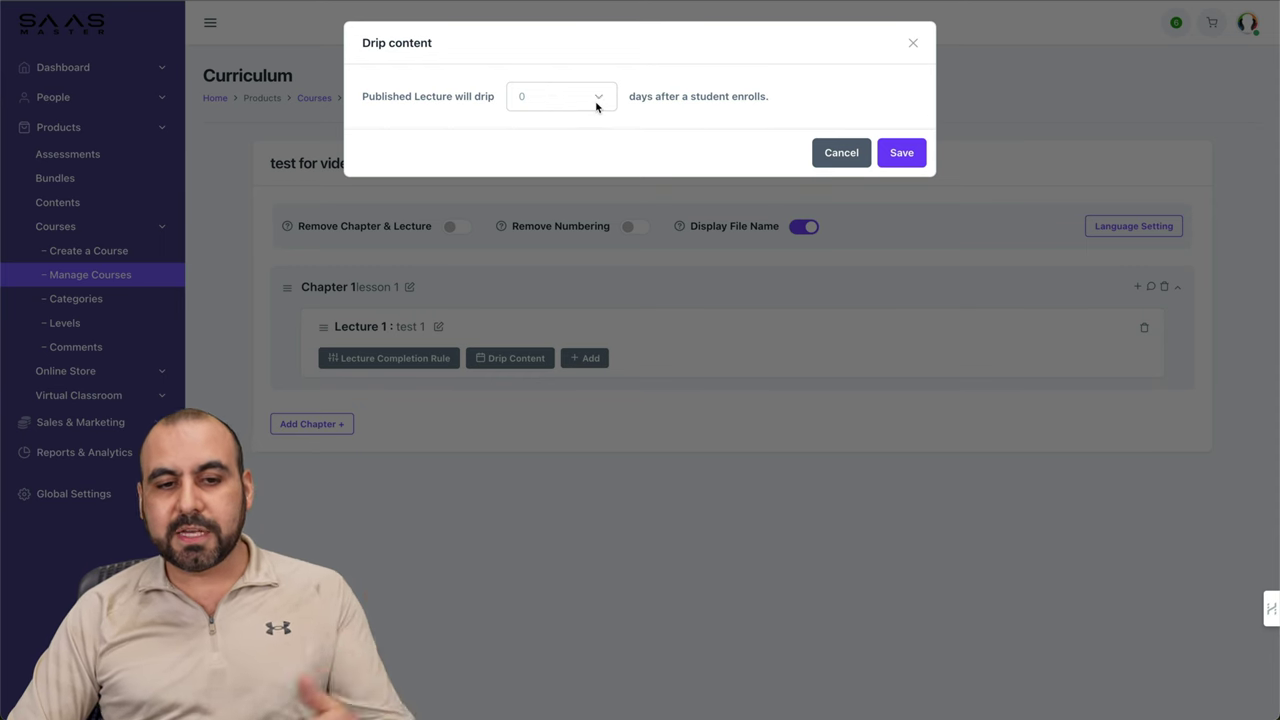
click(543, 98)
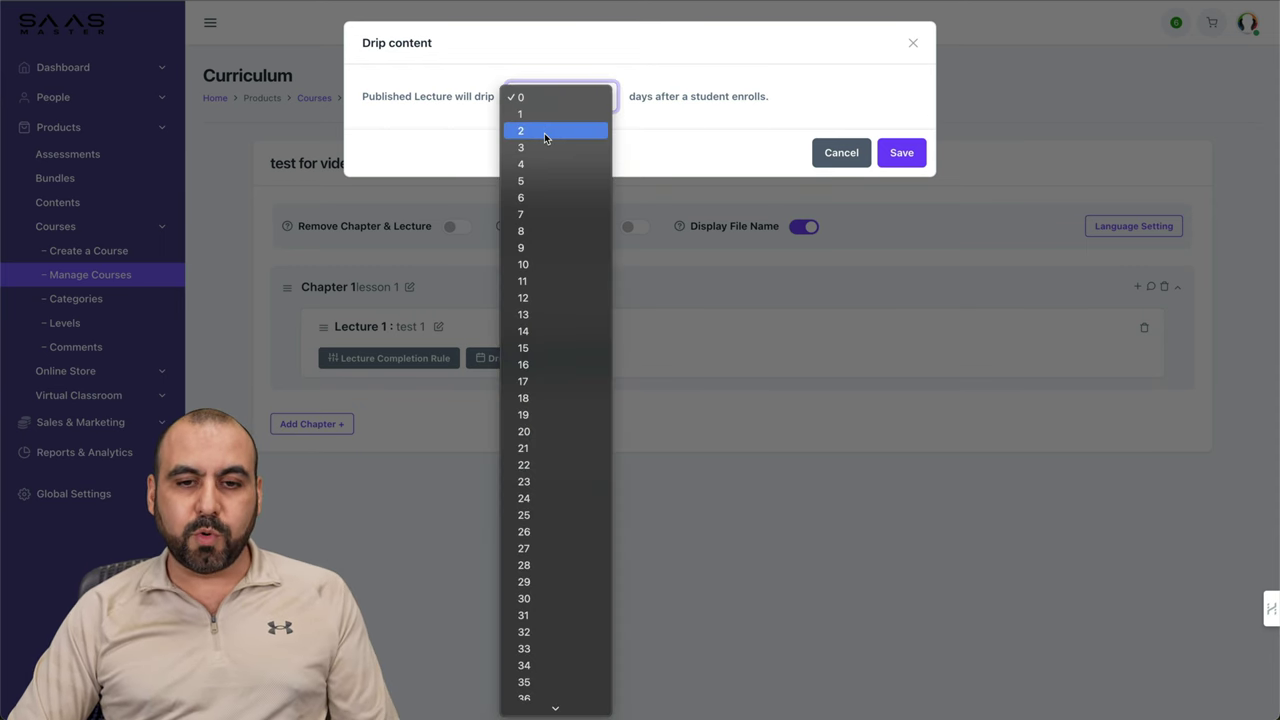
click(545, 131)
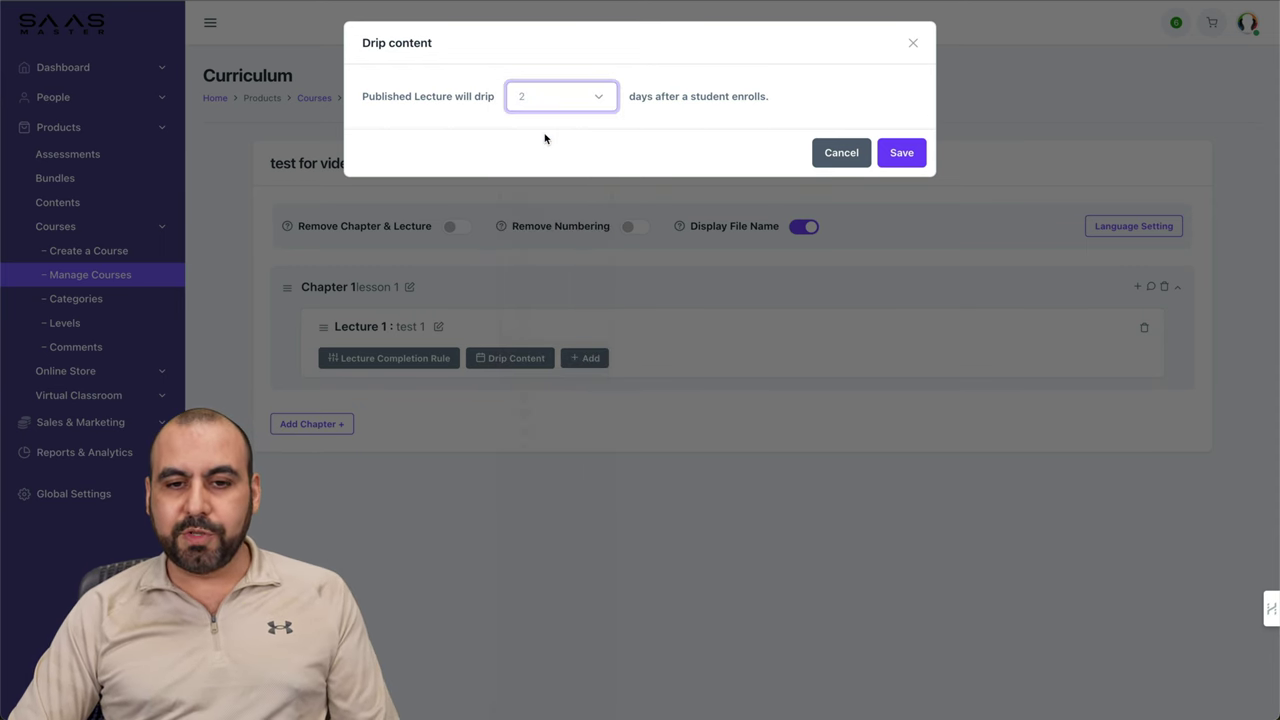
click(885, 152)
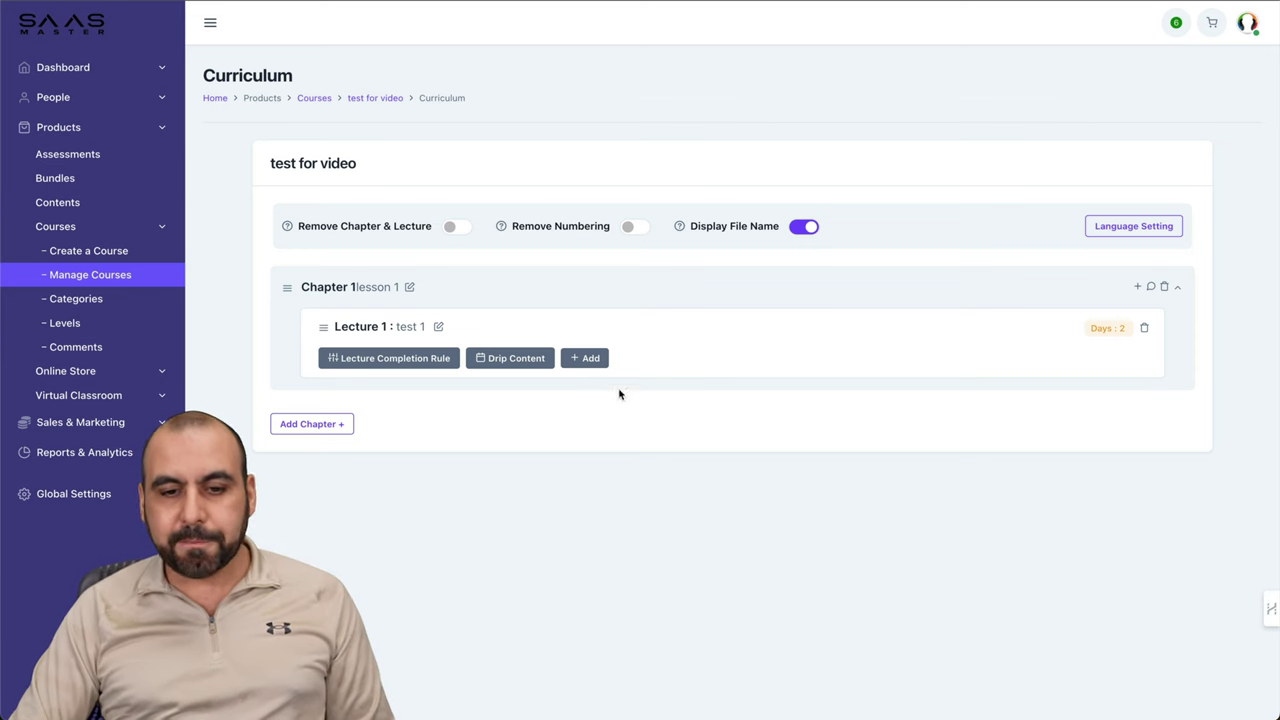
click(590, 358)
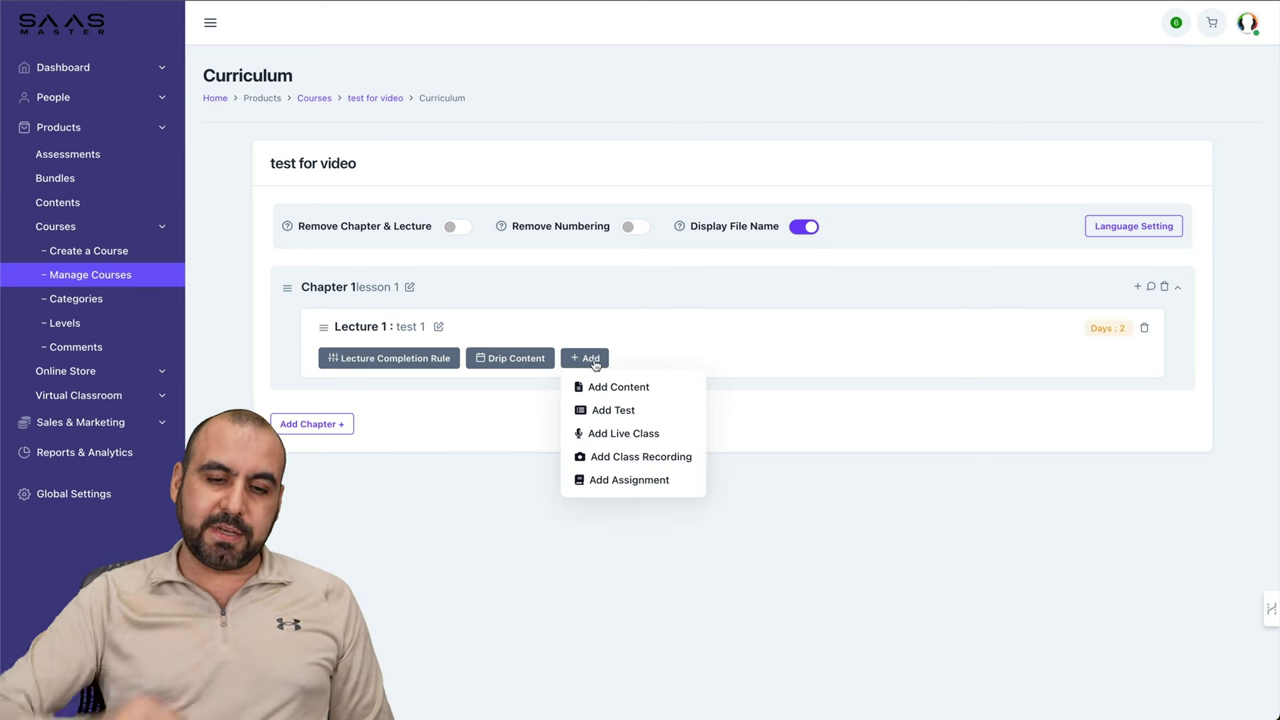
Step: Attach the 'screen' image from the media library to Lecture 1
click(640, 389)
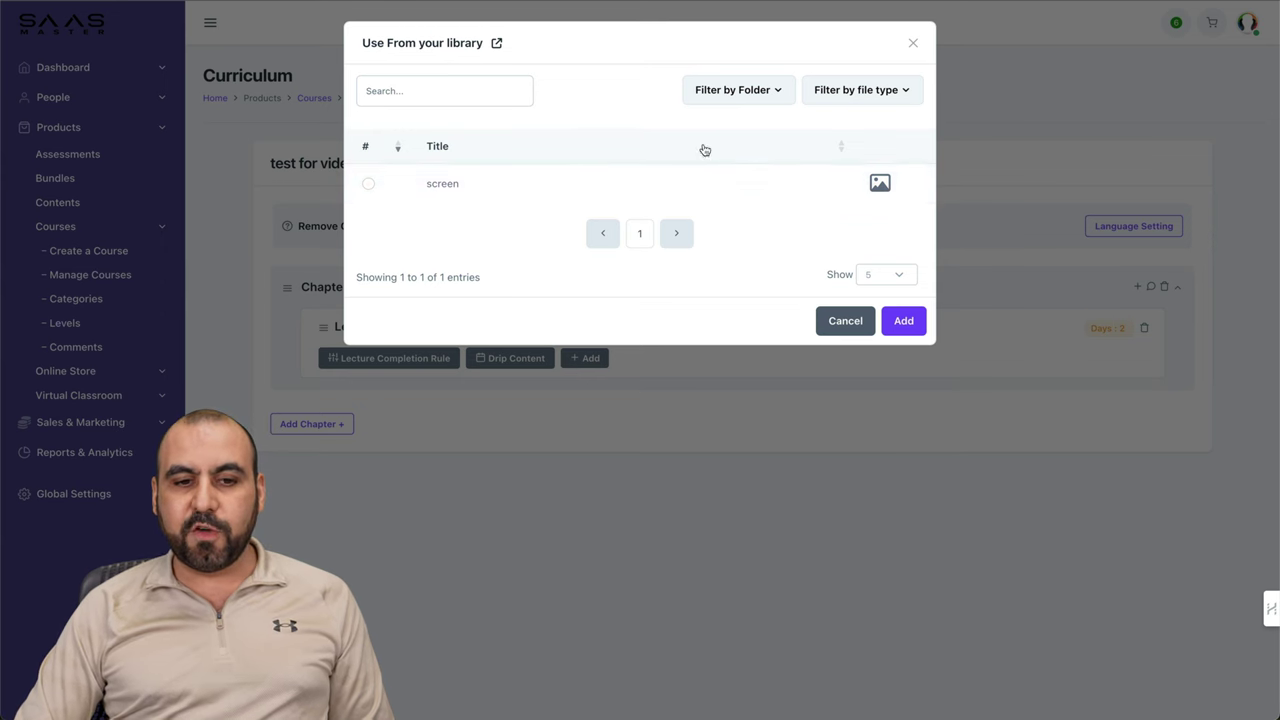
click(368, 184)
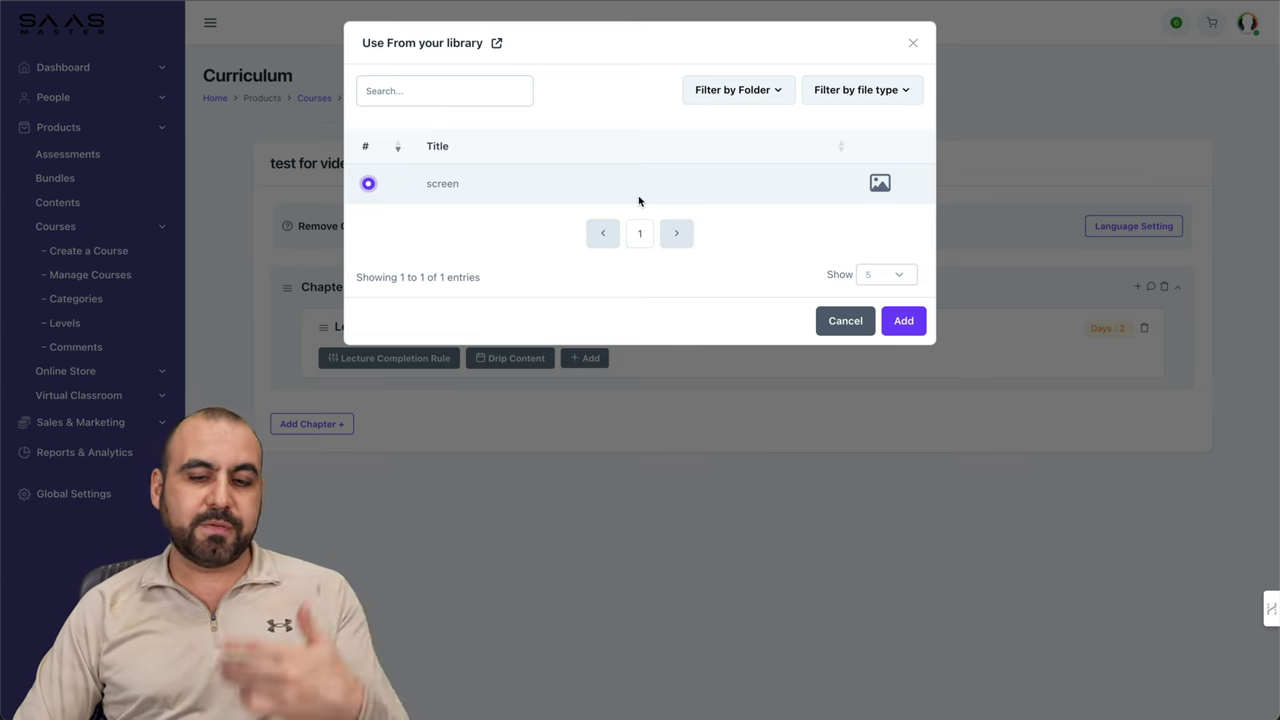
click(897, 318)
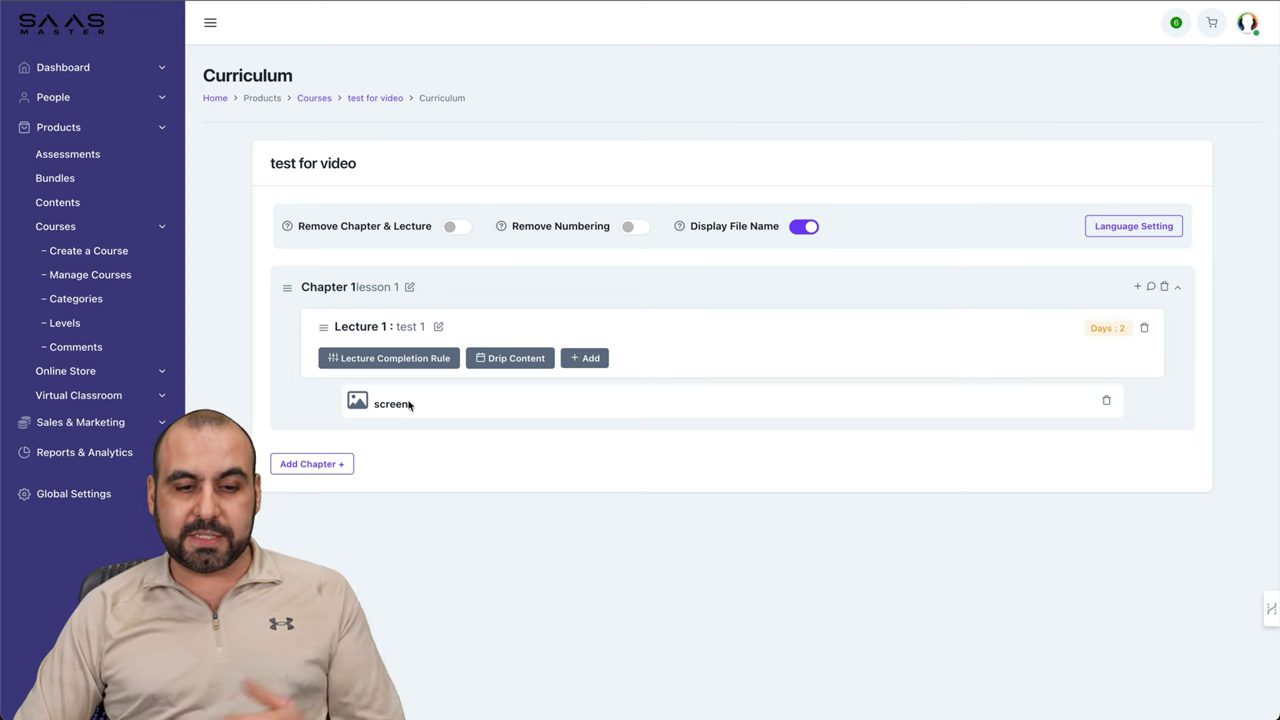
Step: Attach the test named 'test' from the test library to Lecture 1
click(589, 358)
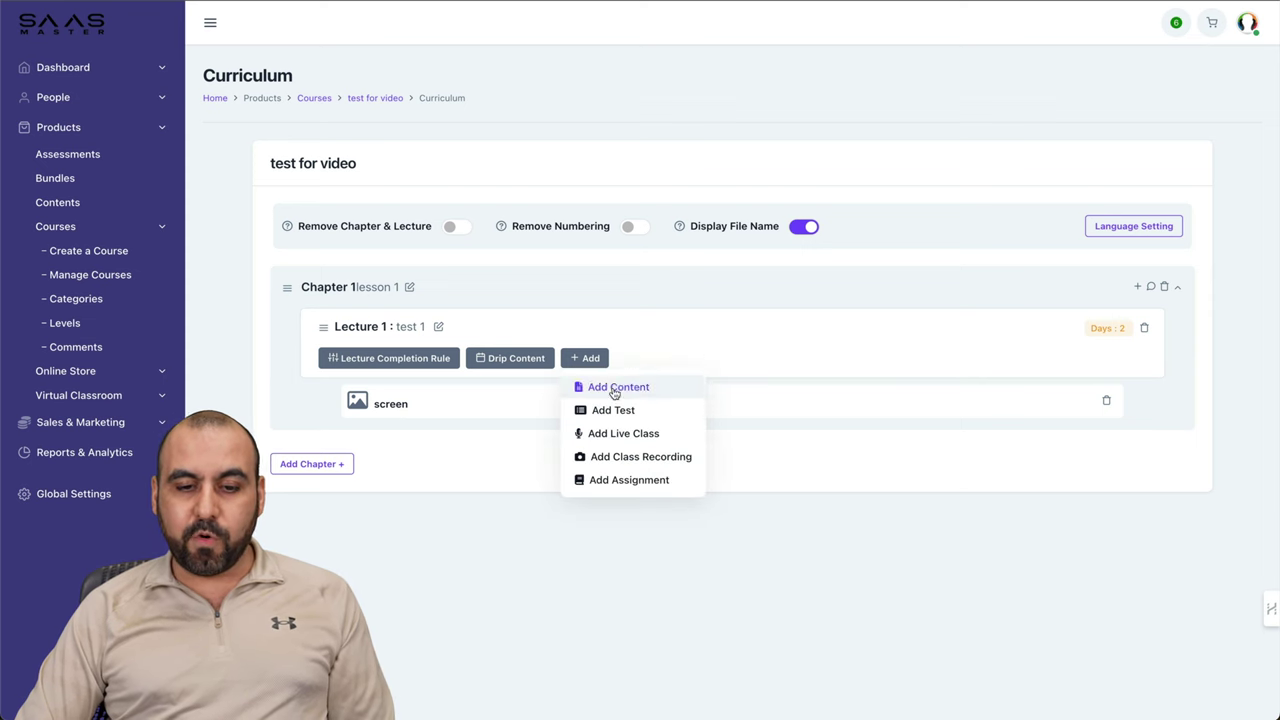
click(643, 416)
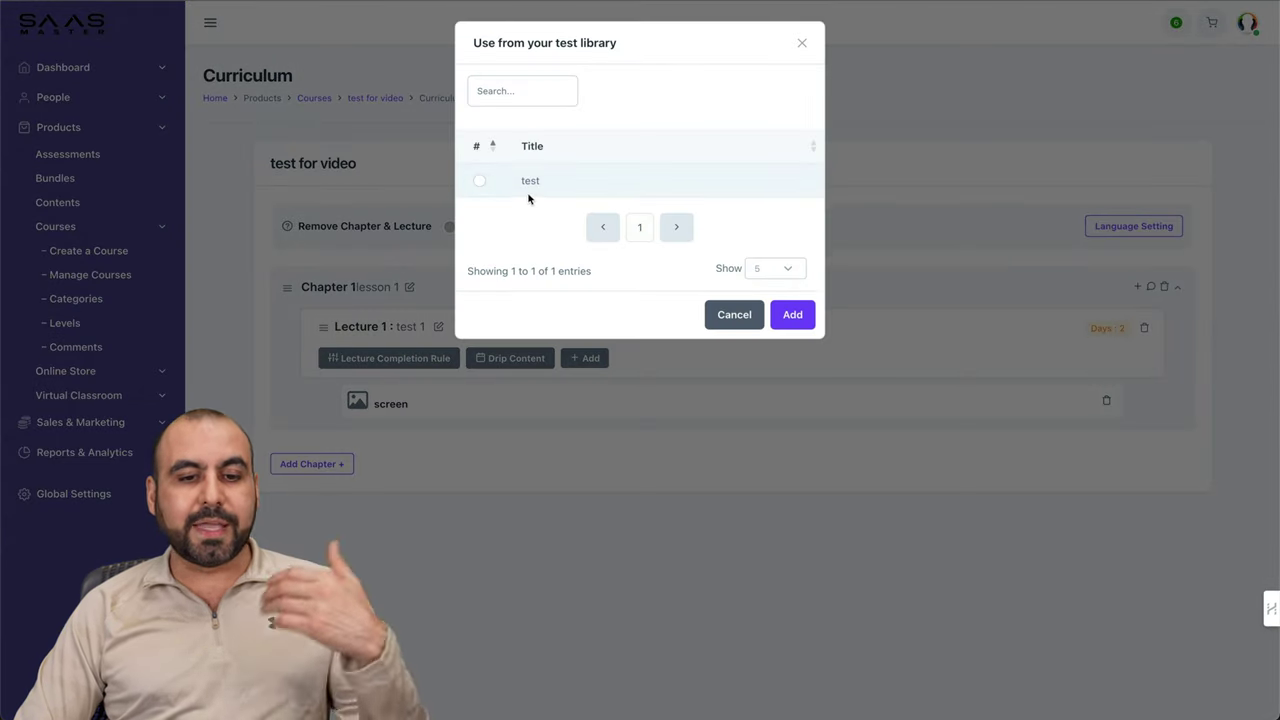
click(480, 181)
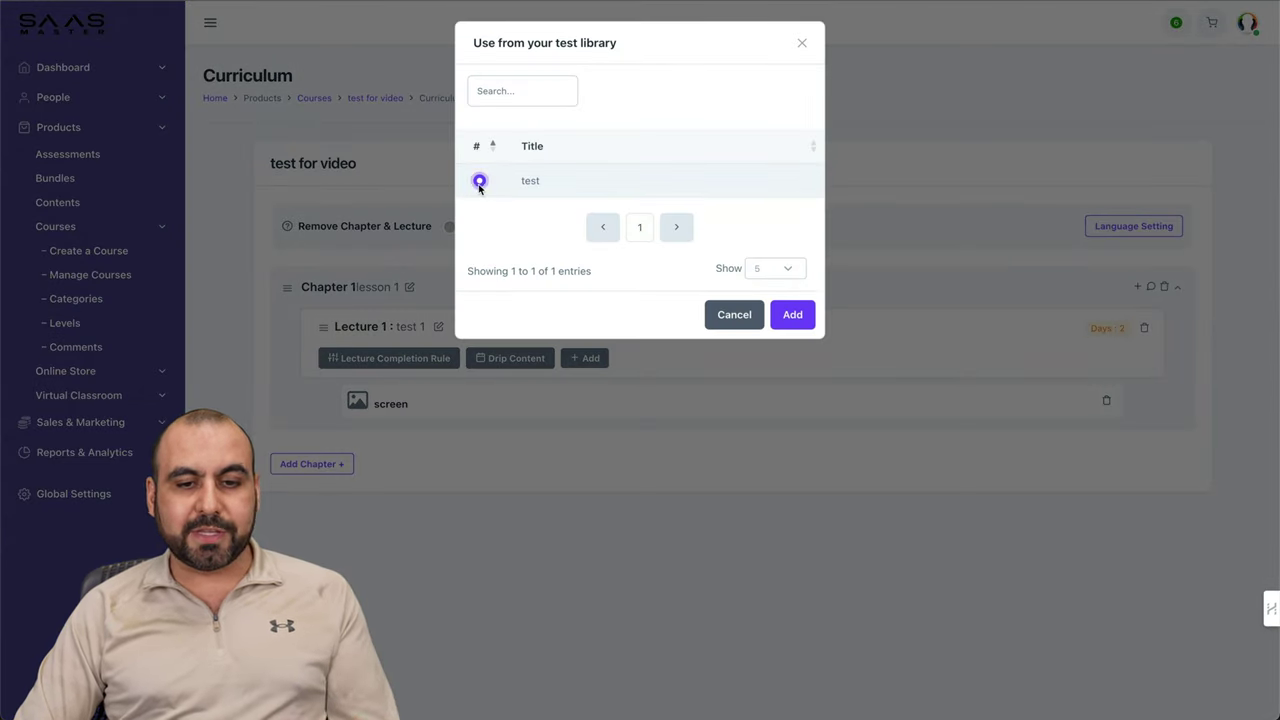
click(806, 325)
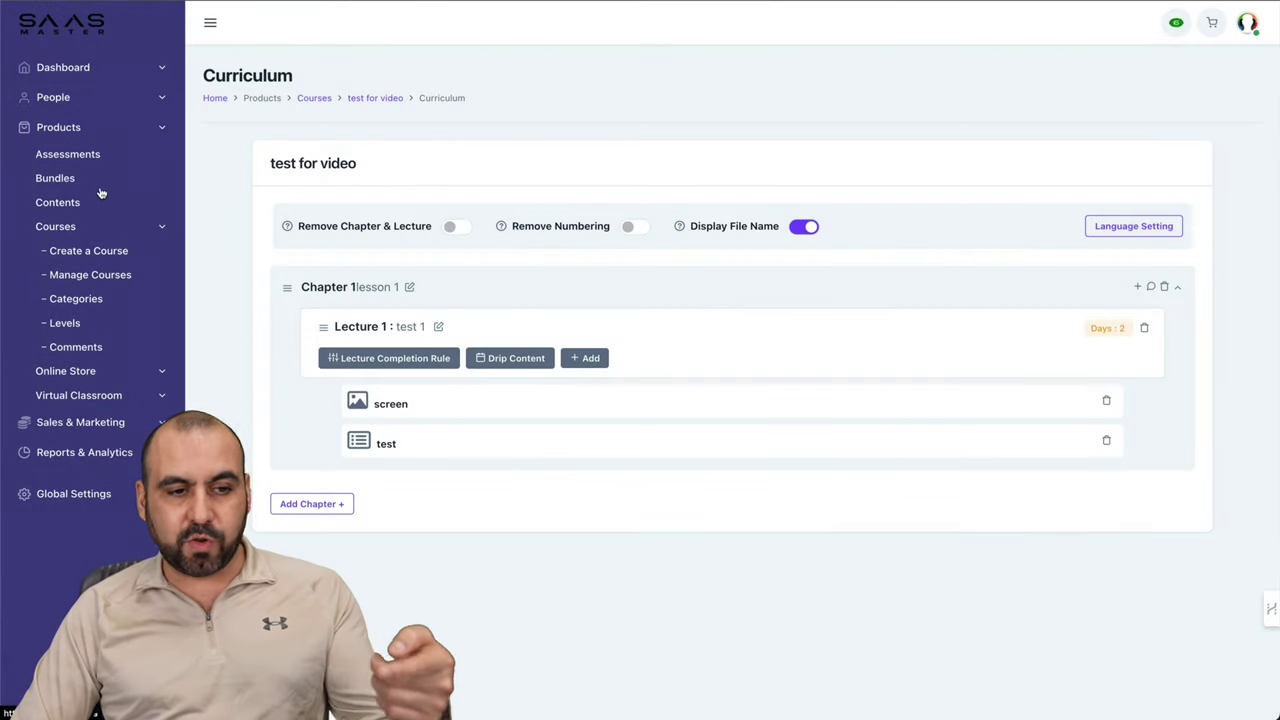
click(590, 359)
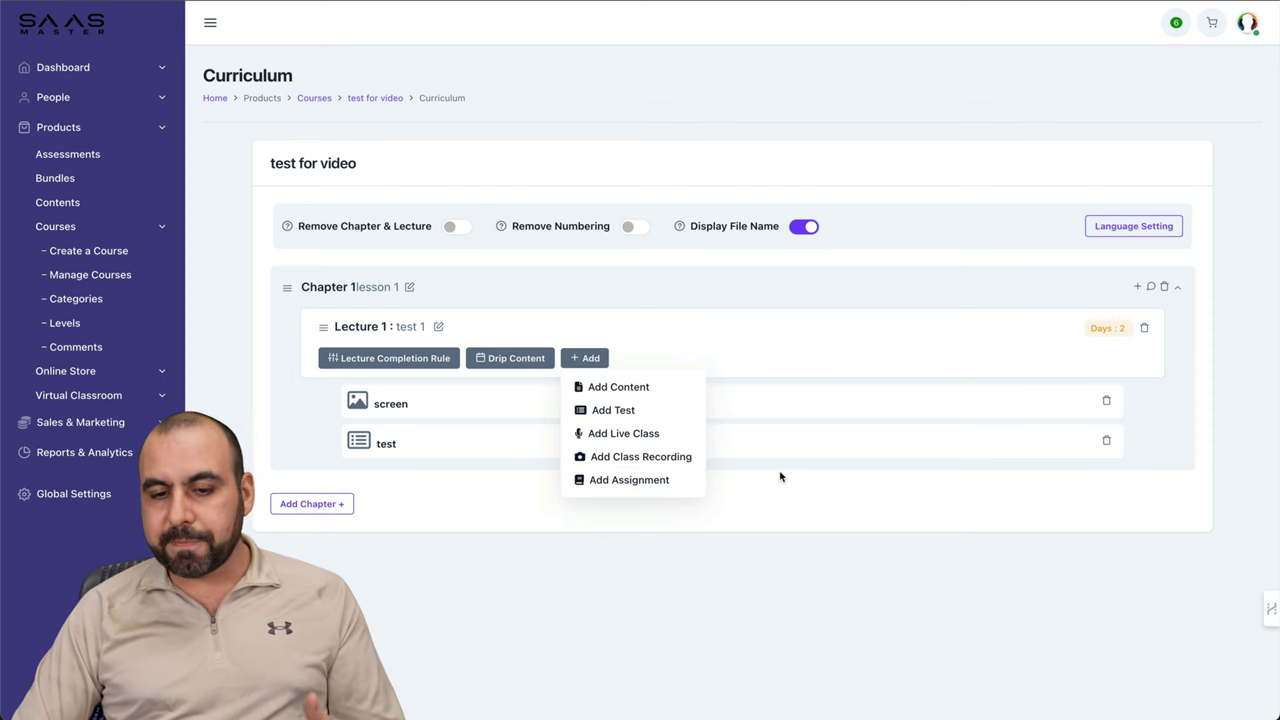
click(812, 468)
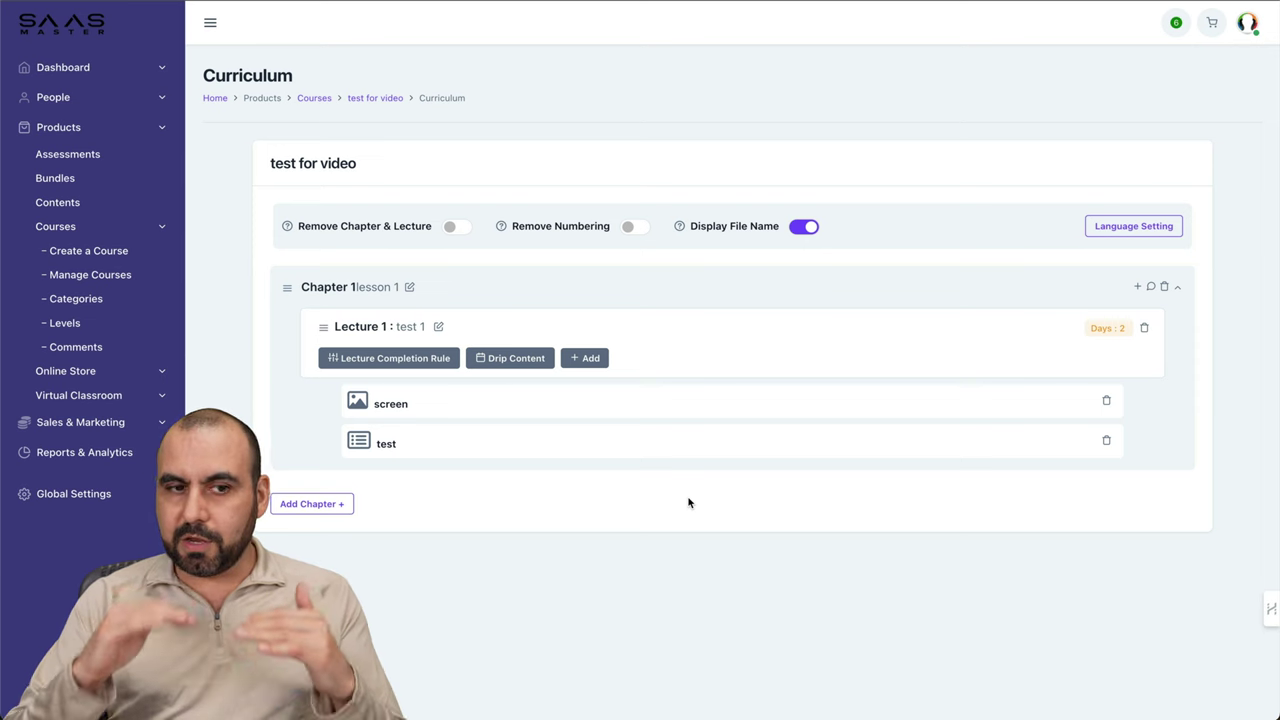
Step: Open the Add Rules settings for the test for video course from Manage Courses
click(118, 281)
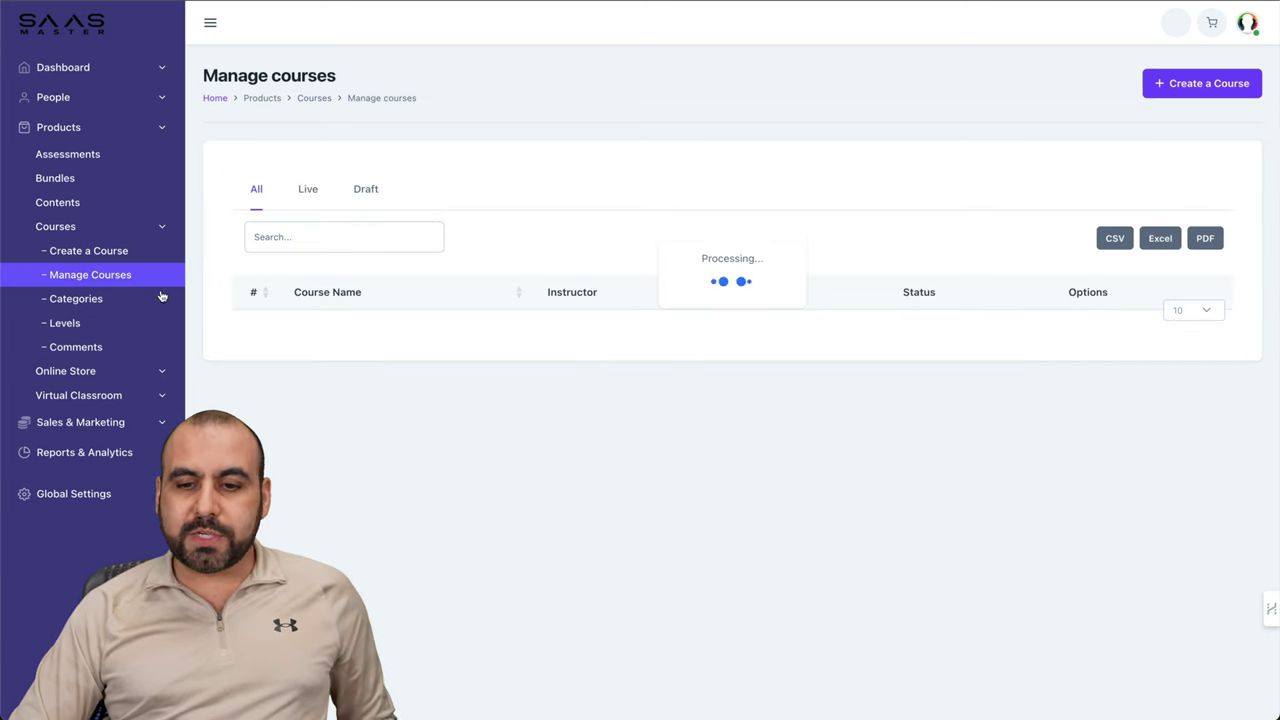
click(1140, 343)
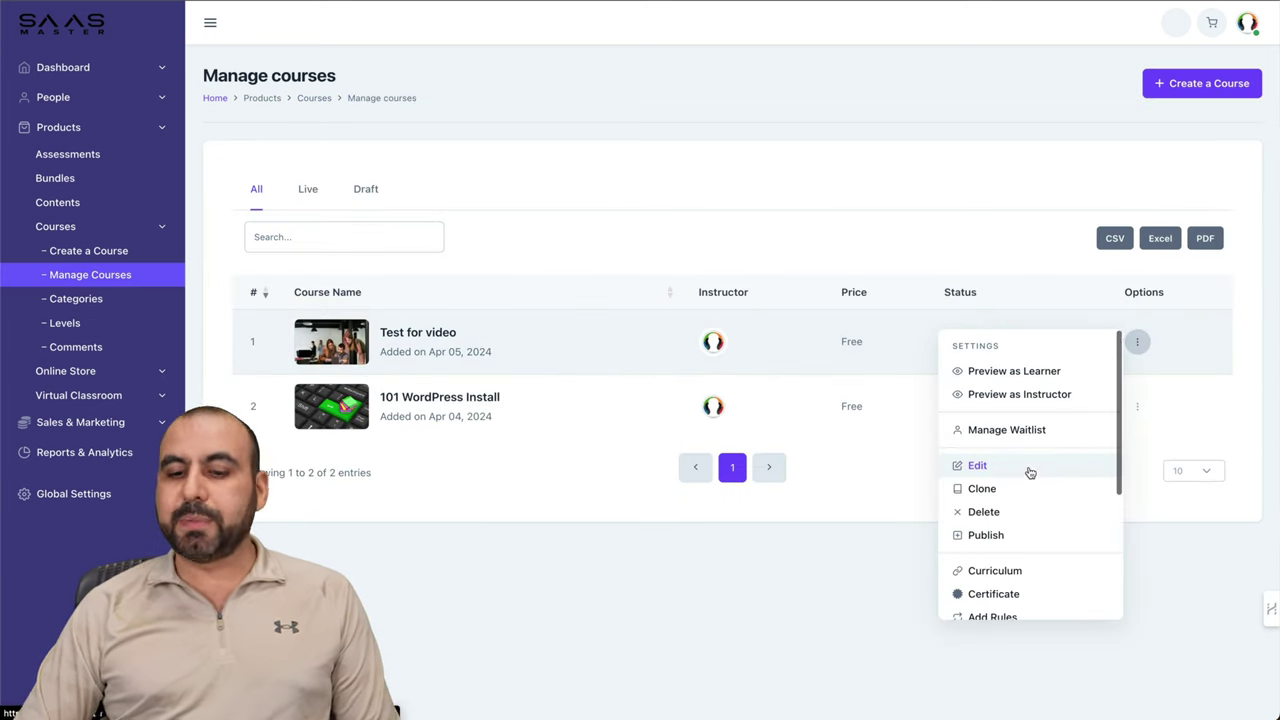
scroll(1028, 471, down, 3)
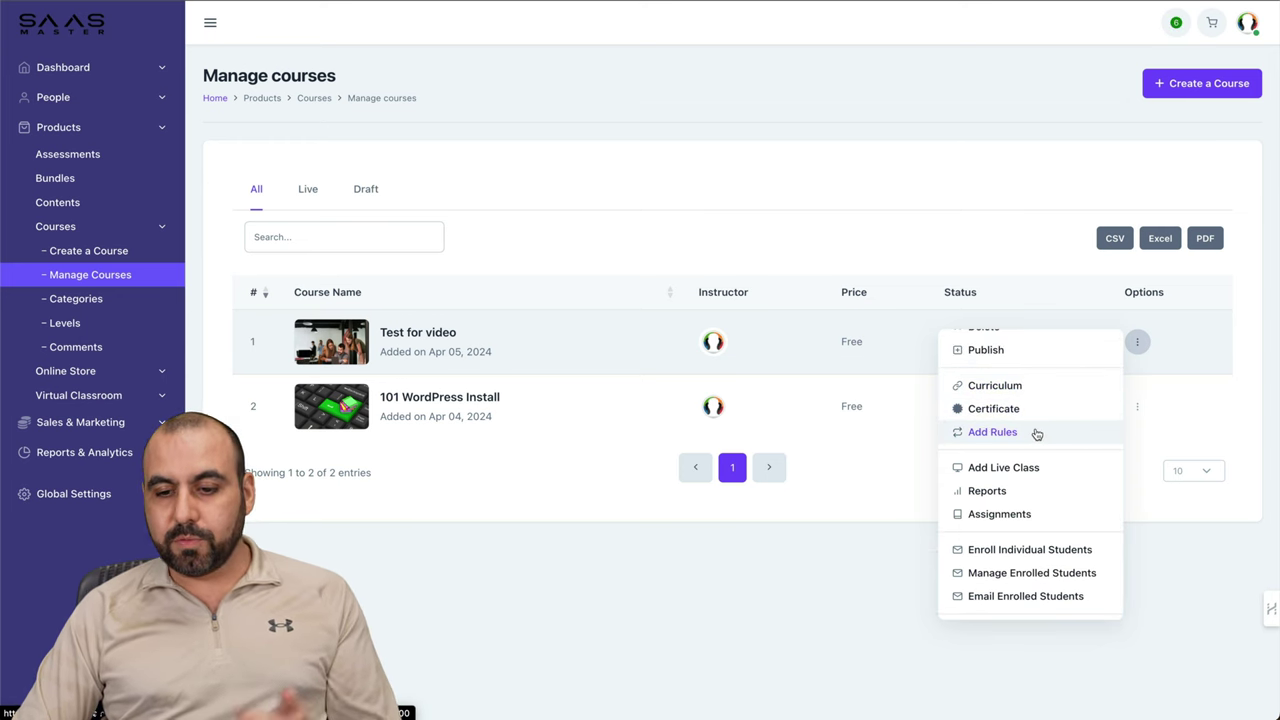
click(1036, 433)
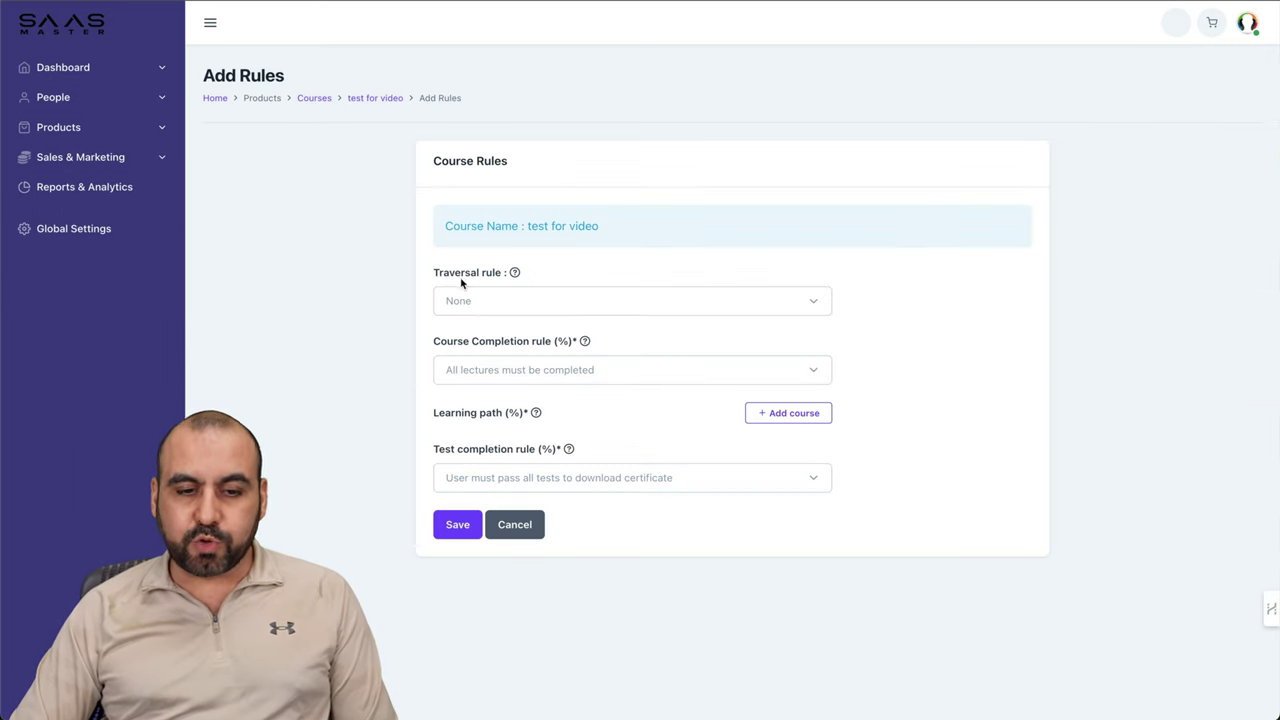
Step: Set rules to sequential lectures, over 75% lectures completed, 75% tests passed, and save
click(529, 296)
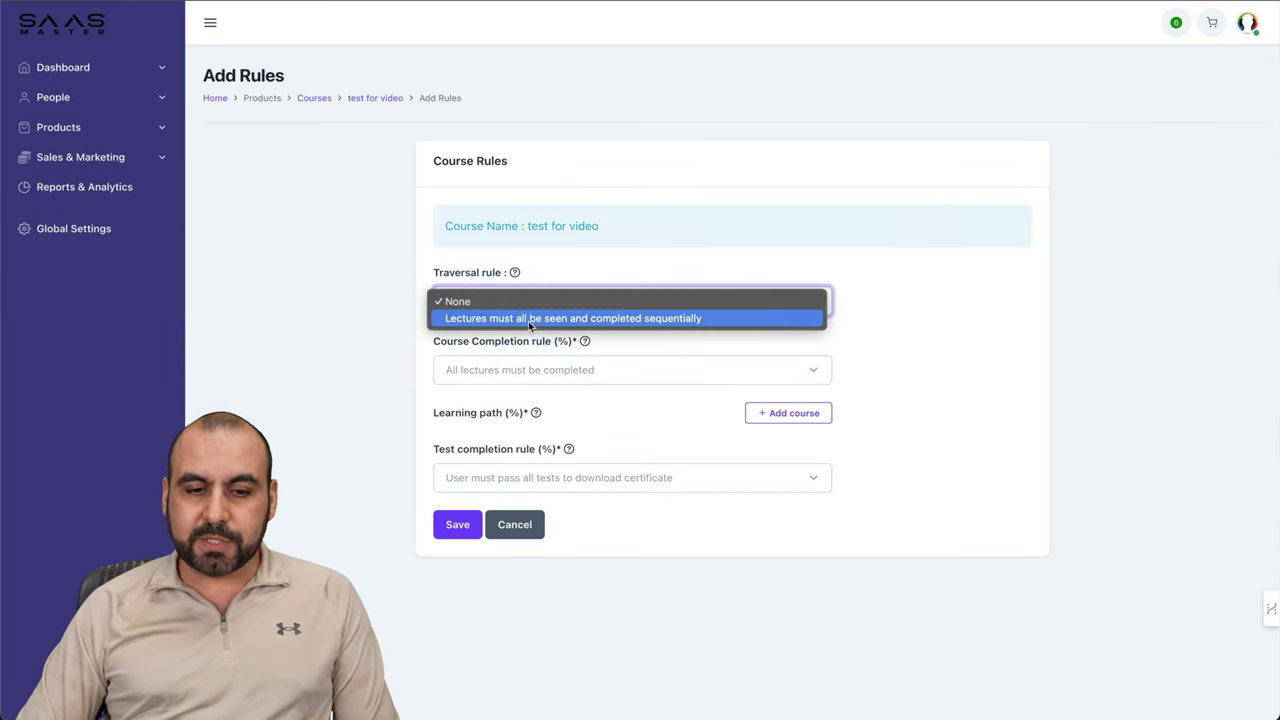
click(620, 319)
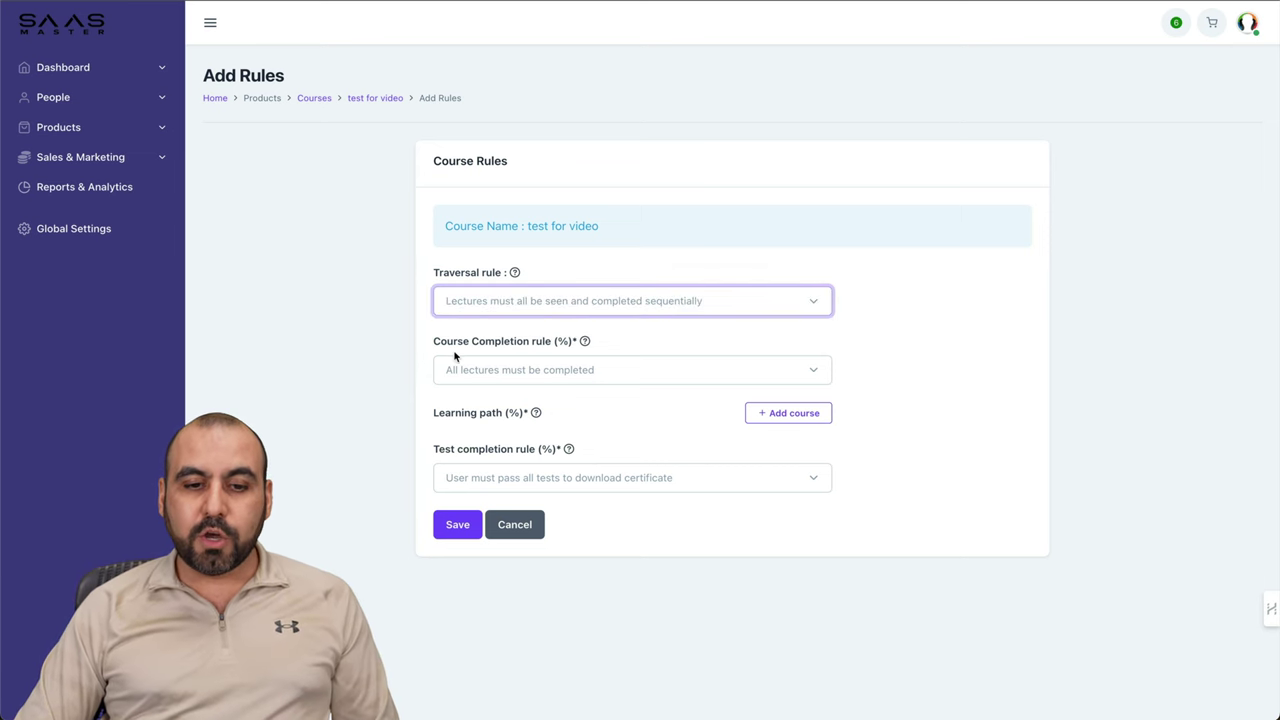
click(576, 372)
click(545, 404)
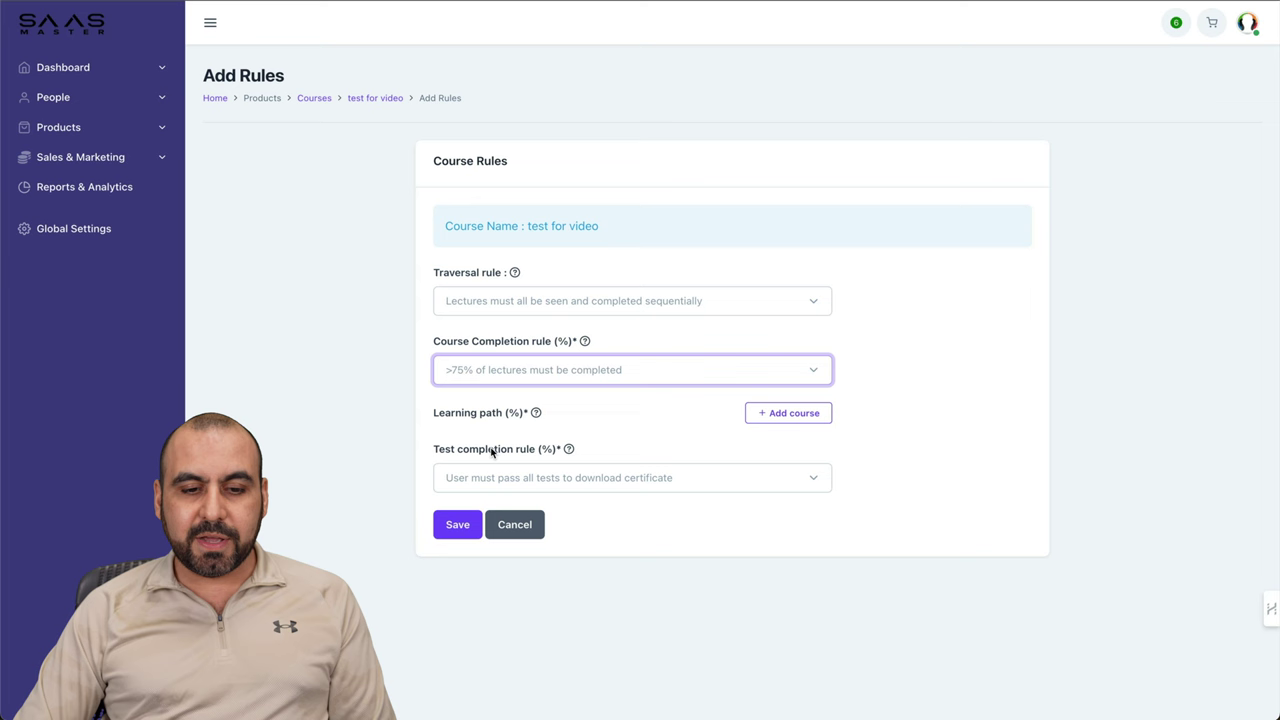
click(740, 477)
click(585, 512)
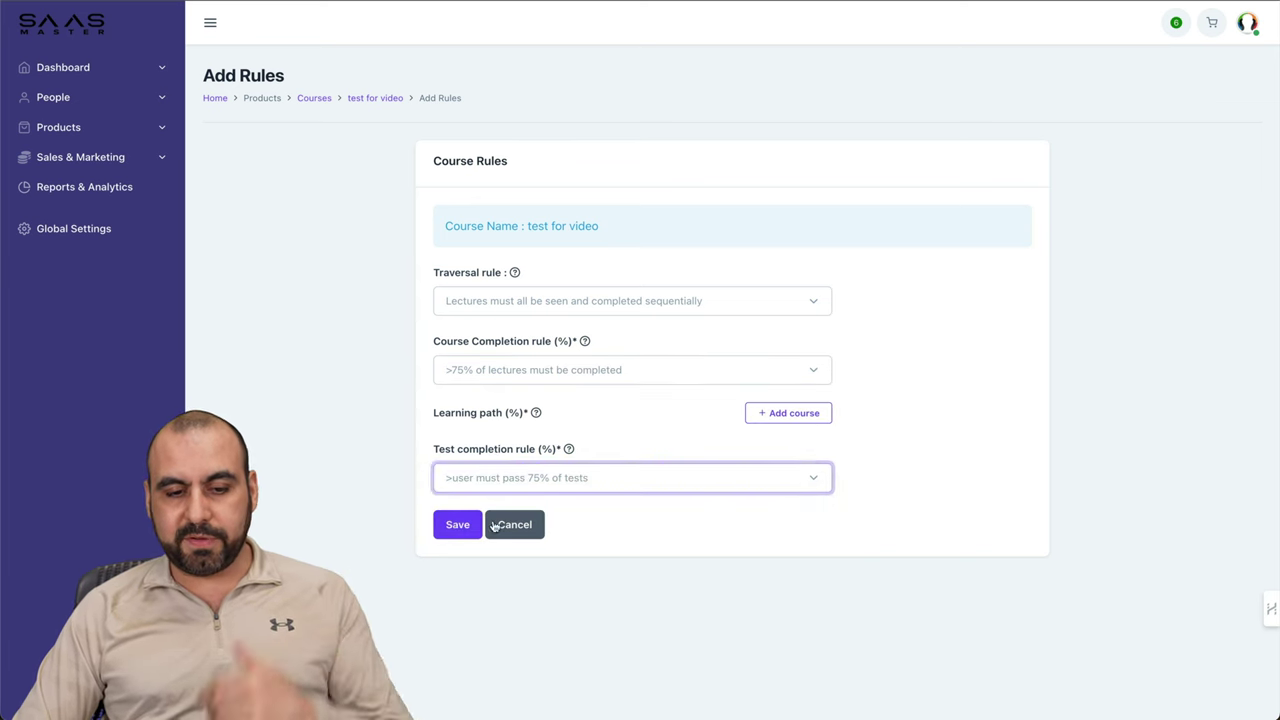
click(457, 528)
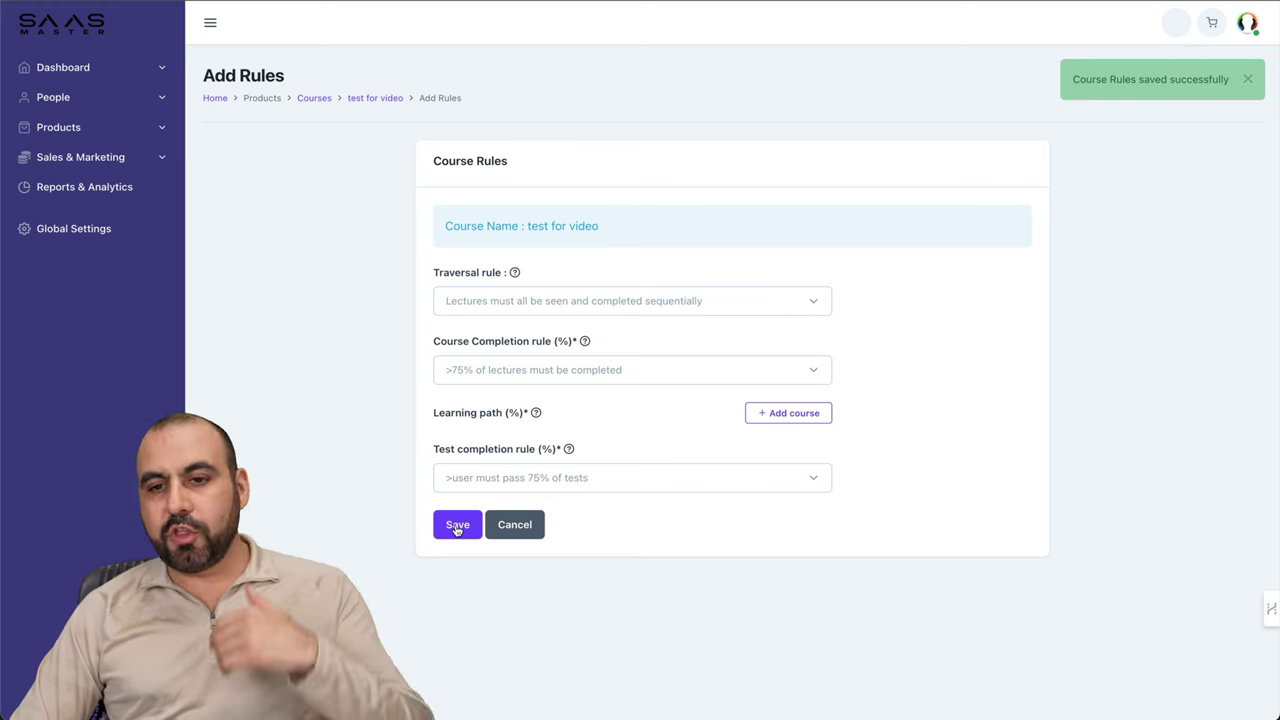
click(137, 129)
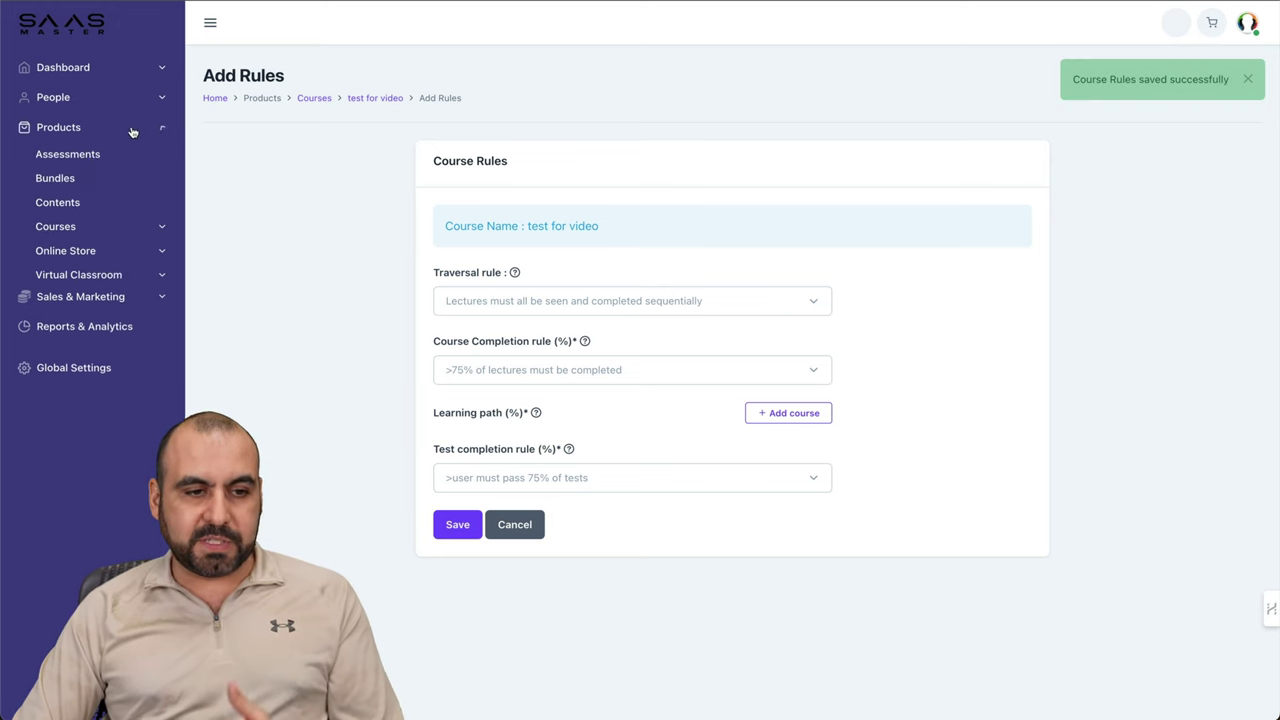
Step: Open the Certificate settings for the Test for video course
click(93, 227)
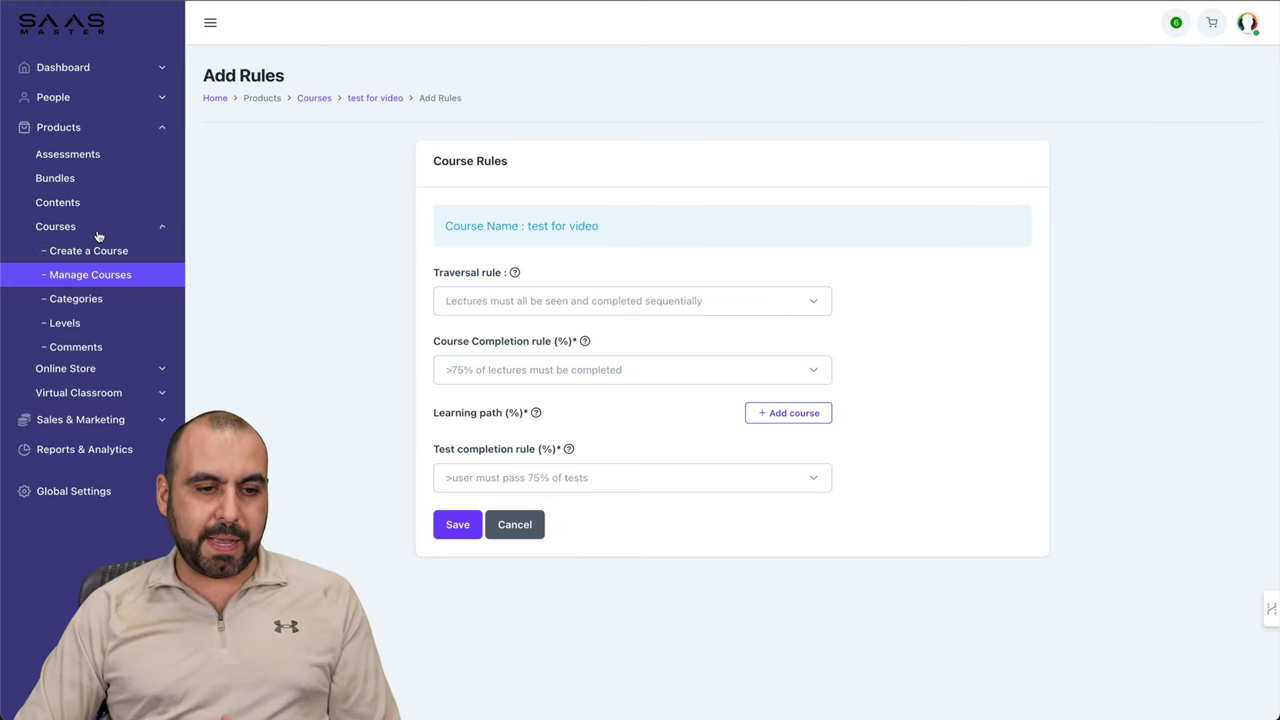
click(99, 281)
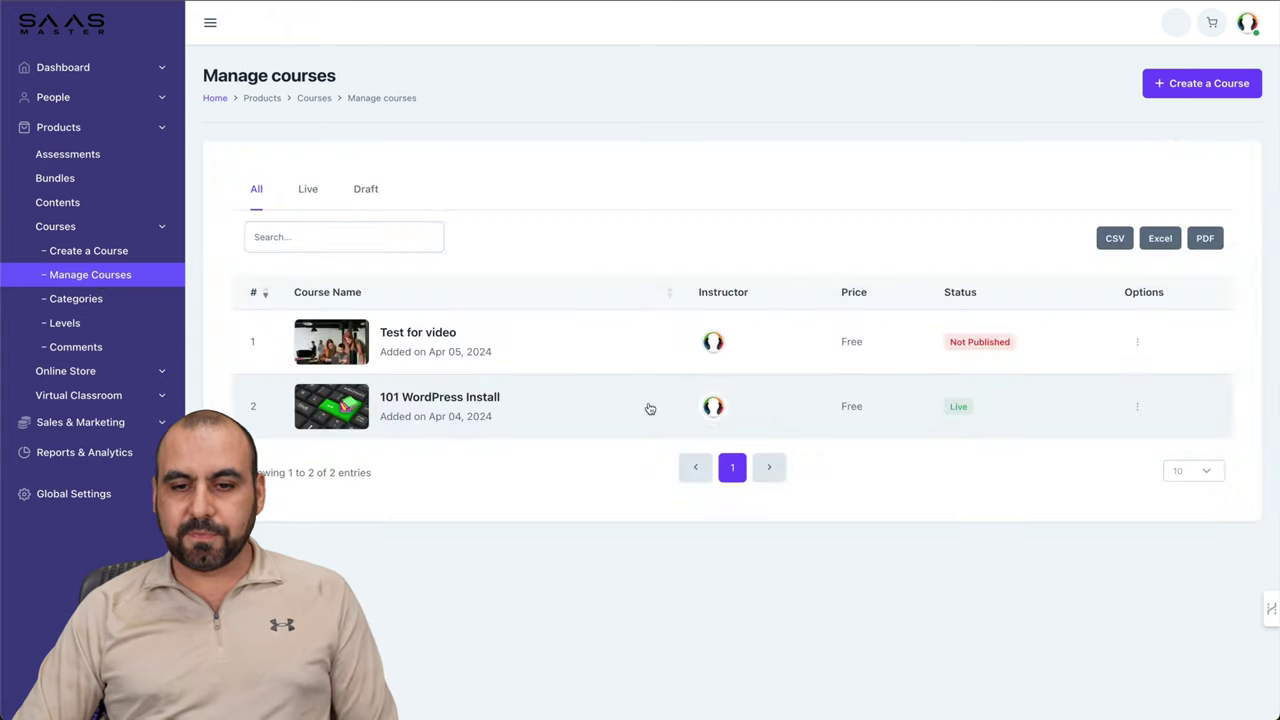
click(1137, 342)
scroll(1075, 495, down, 1)
scroll(1075, 495, down, 1)
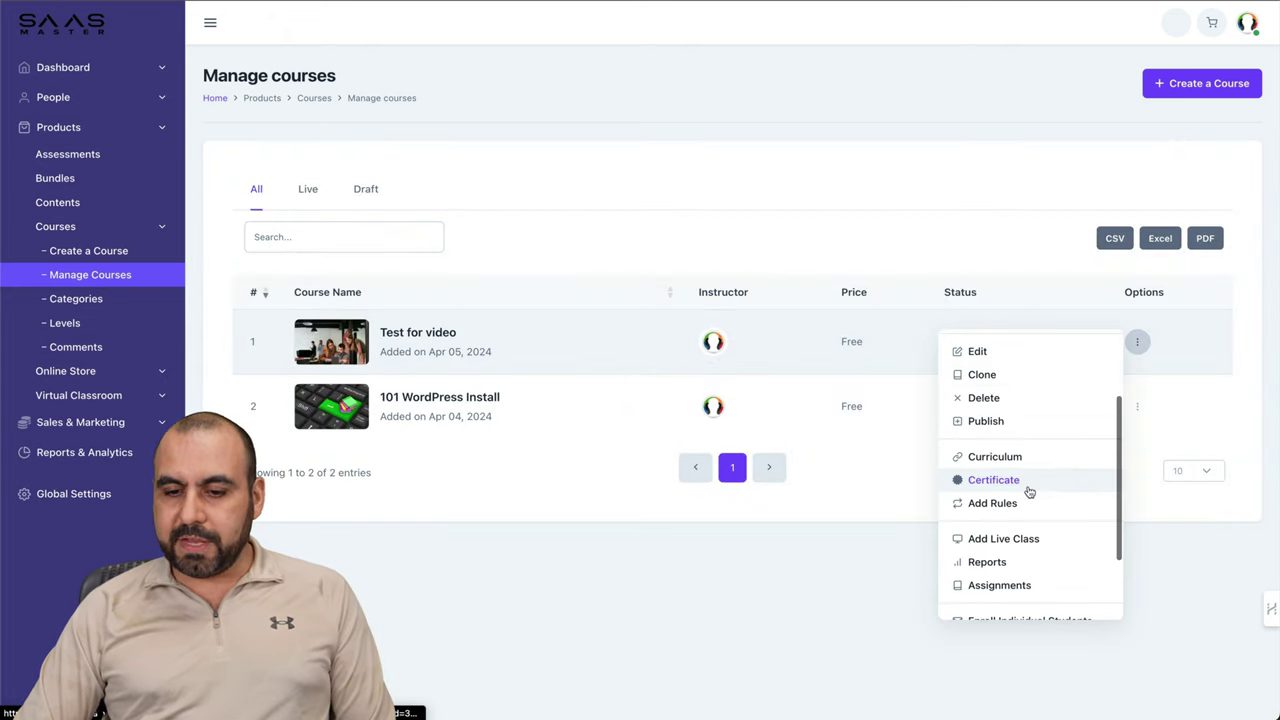
click(1028, 491)
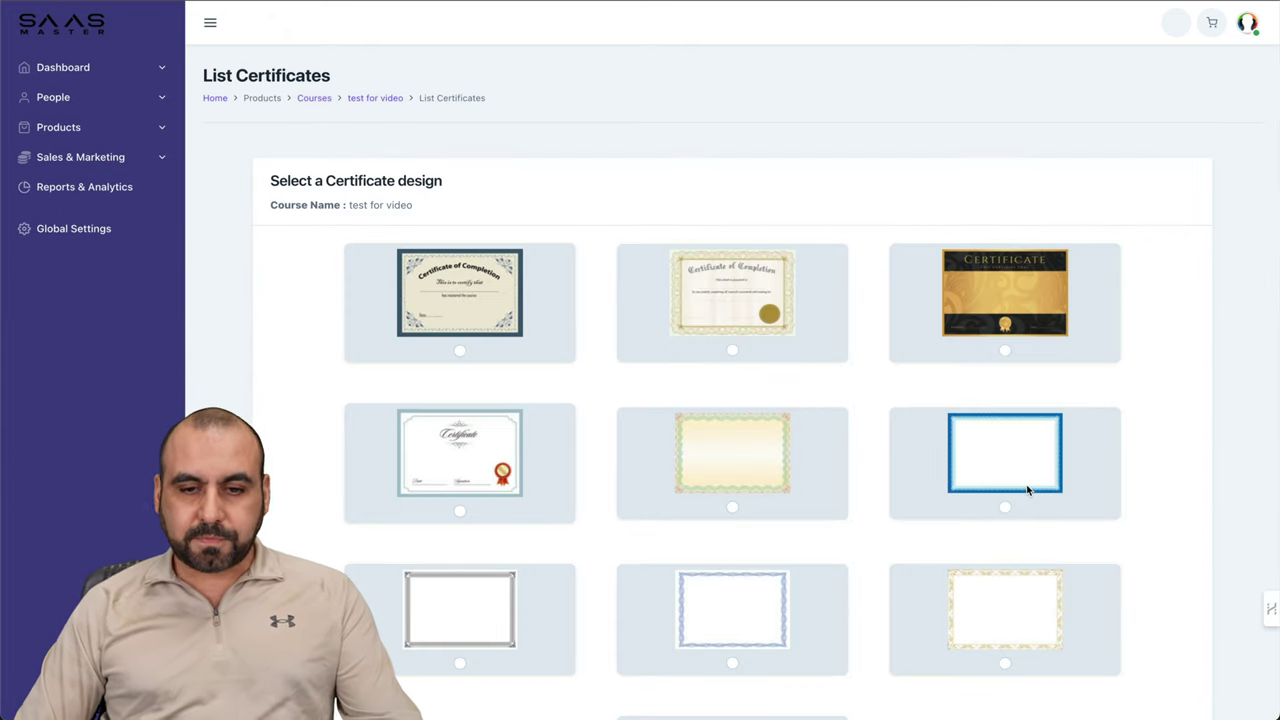
Step: Select and save the gold certificate design, then return to Manage Courses
click(1005, 350)
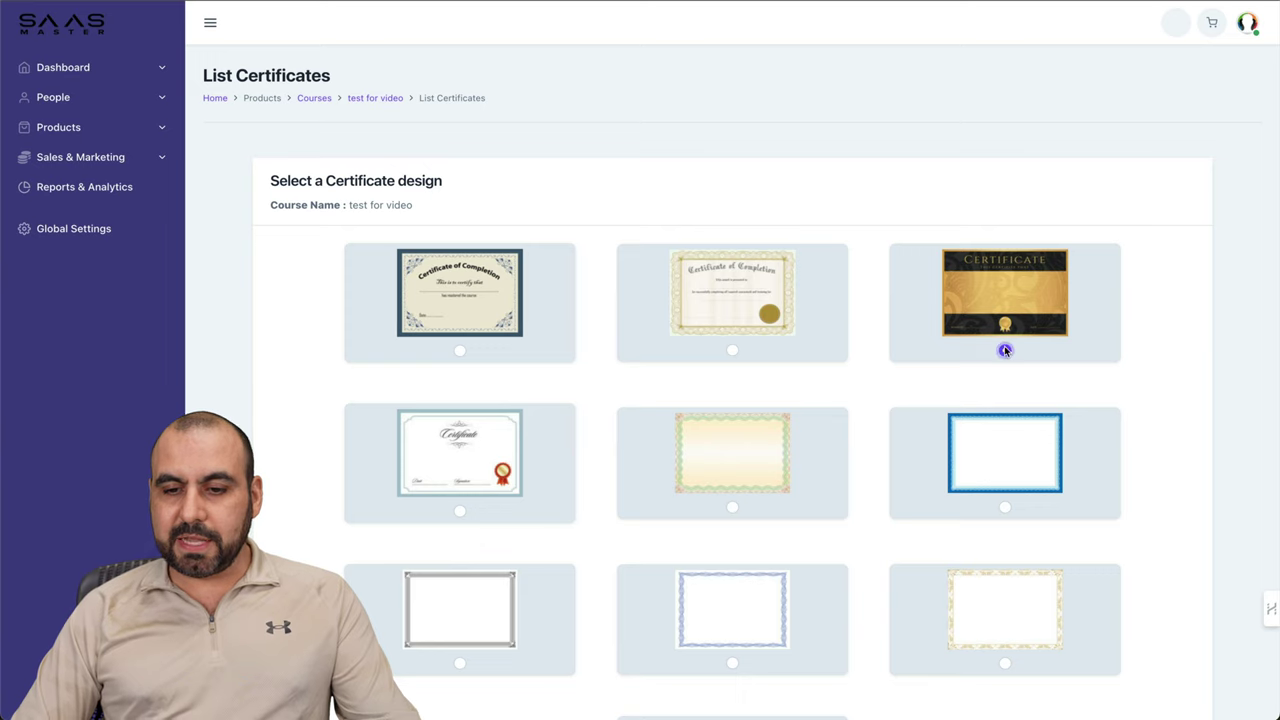
scroll(991, 446, down, 5)
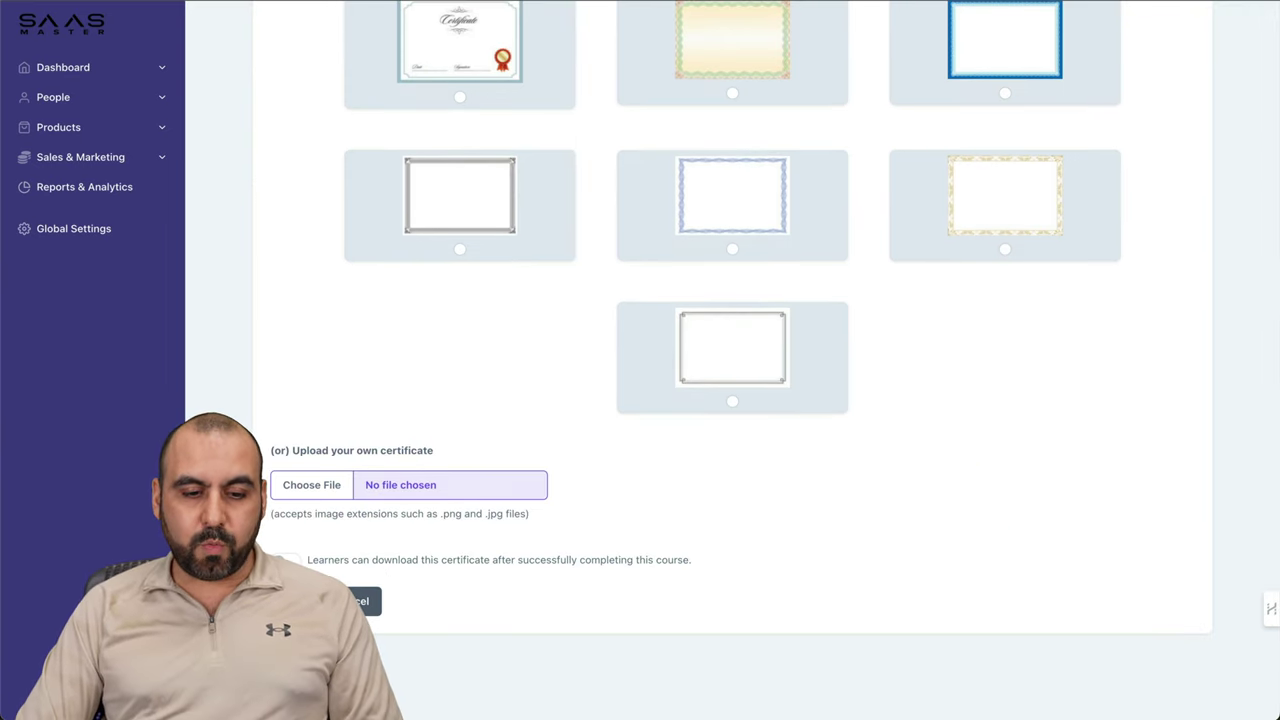
click(300, 601)
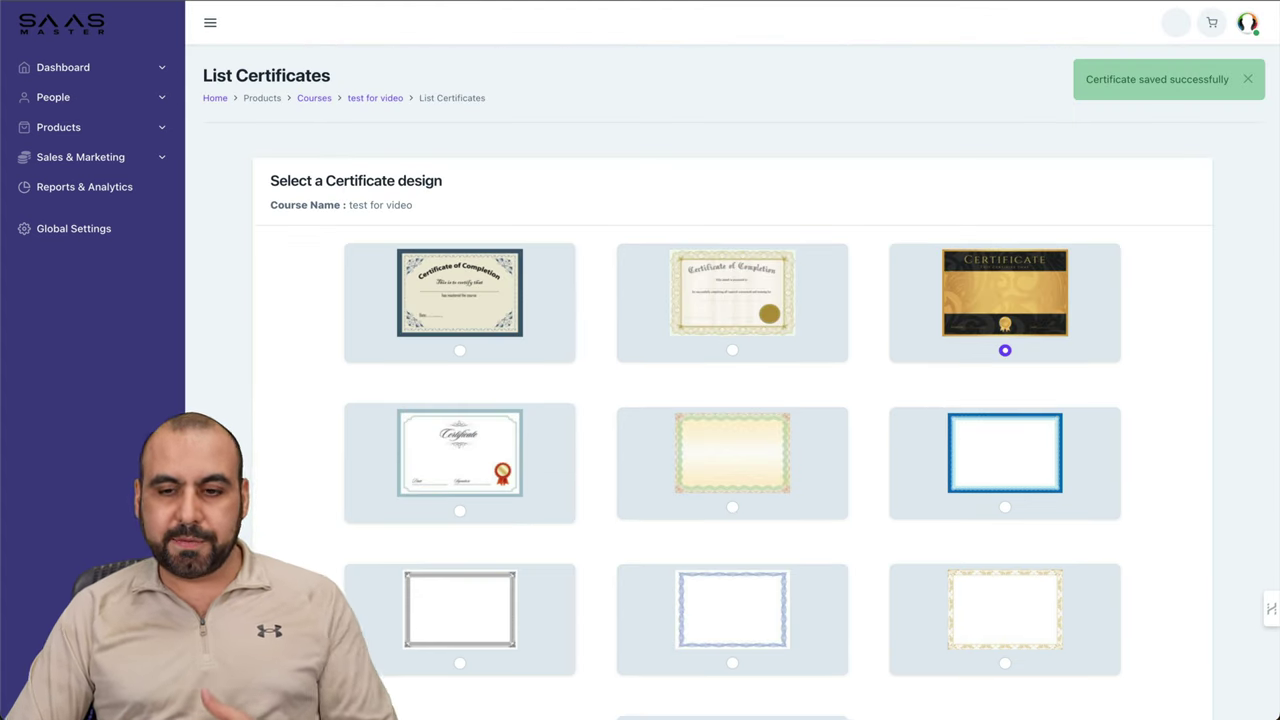
click(88, 127)
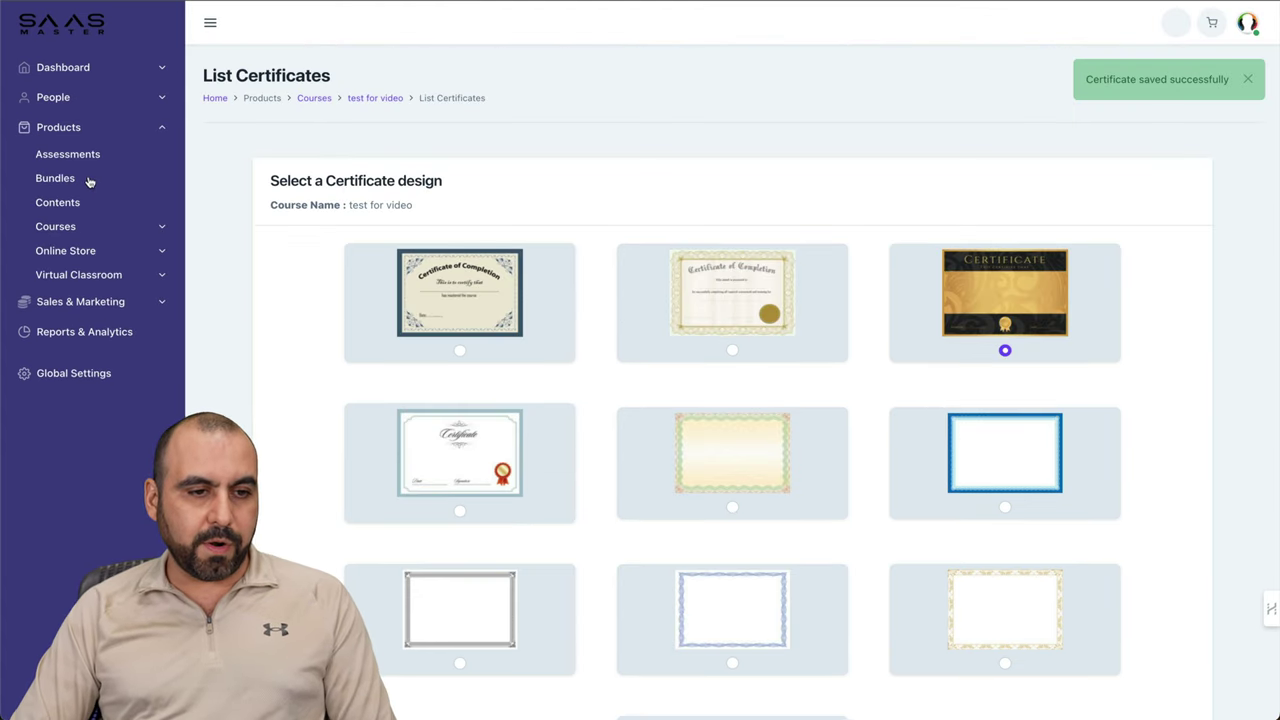
click(78, 228)
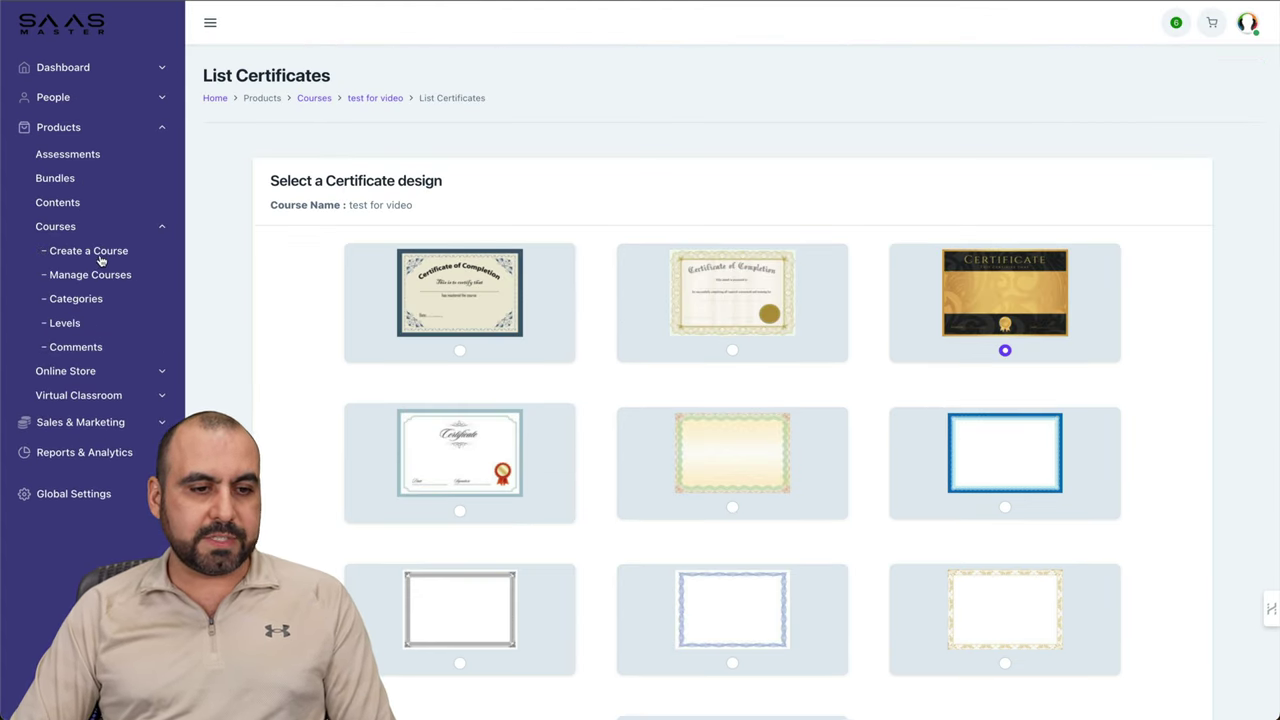
click(110, 276)
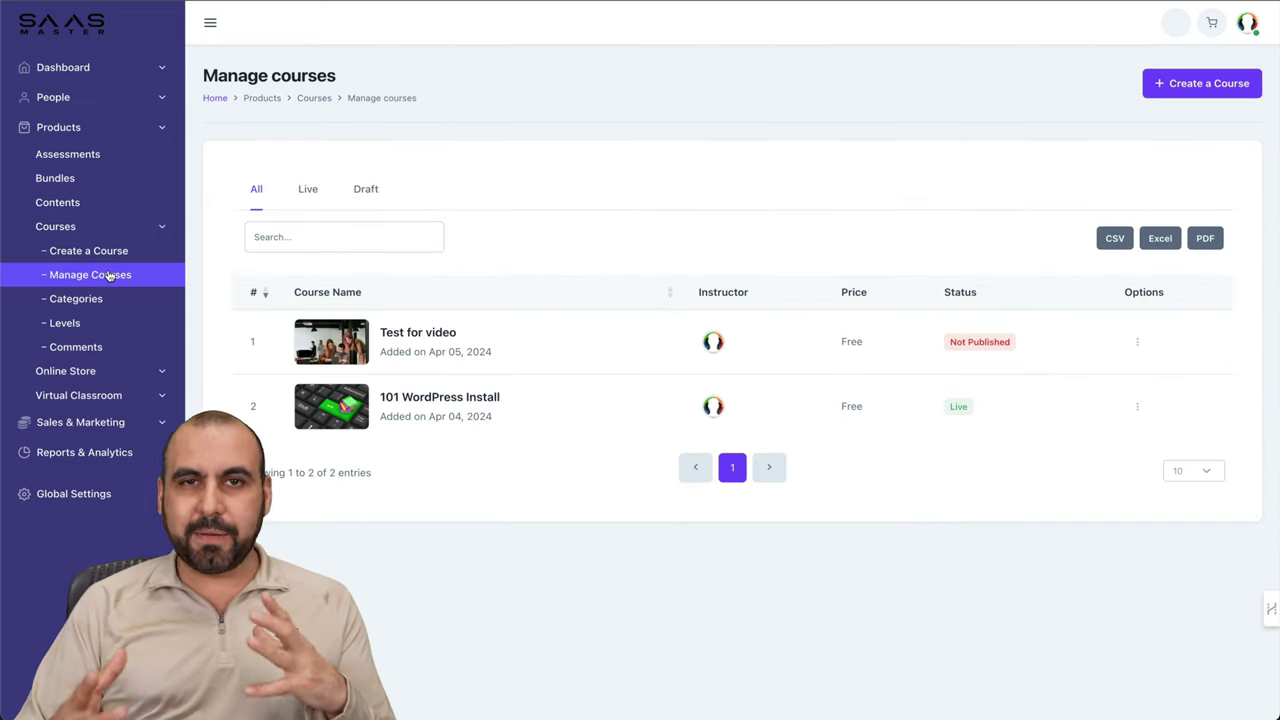
Step: Publish the Test for video course and confirm with Yes
click(1137, 341)
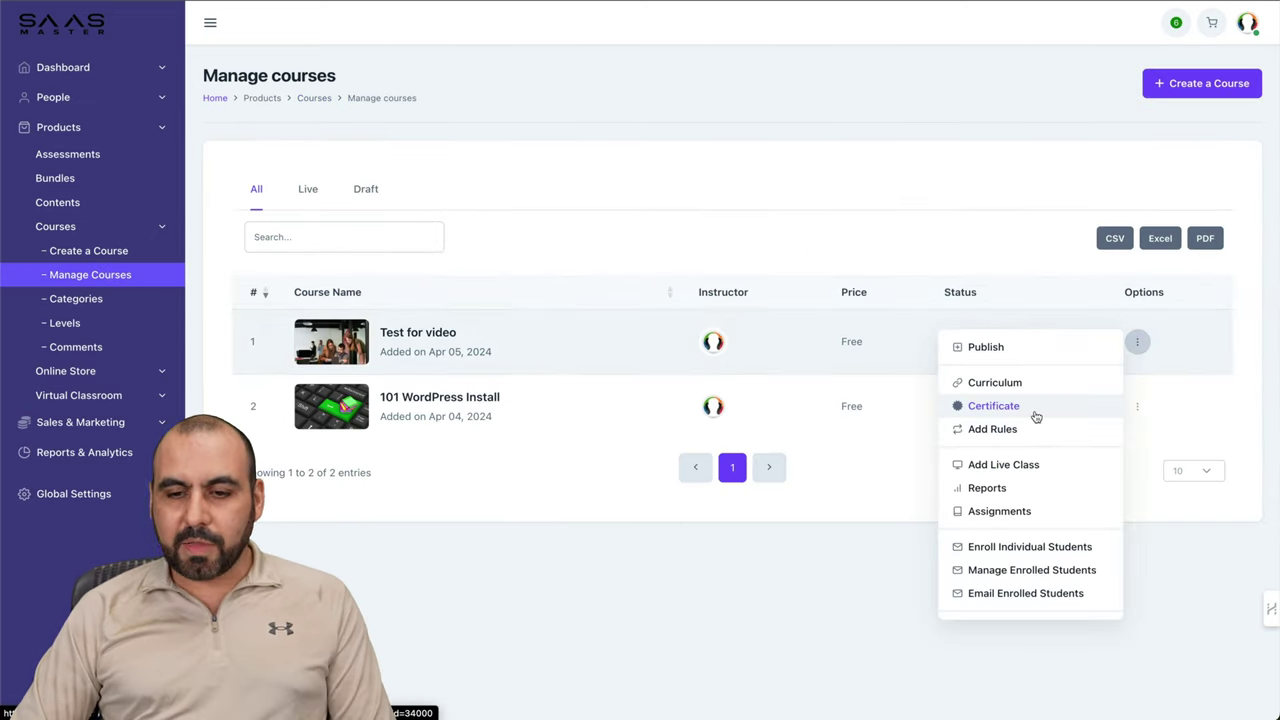
scroll(1030, 420, up, 2)
click(1009, 389)
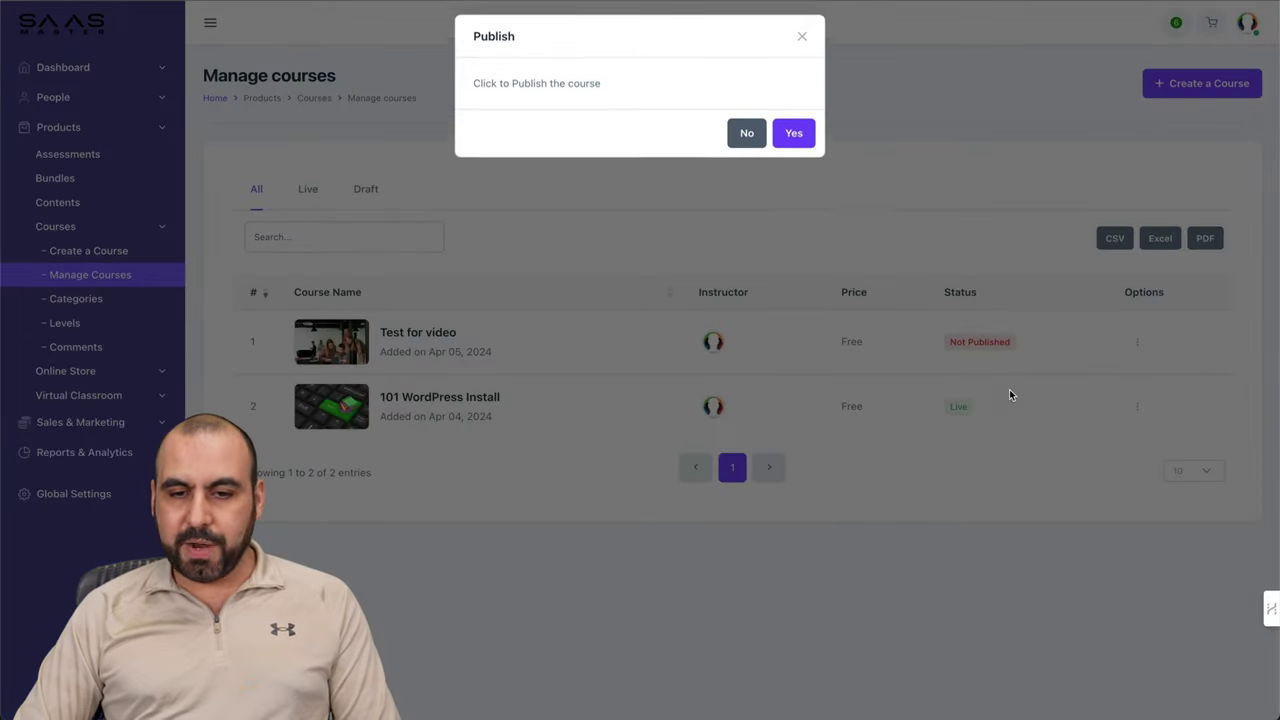
click(795, 146)
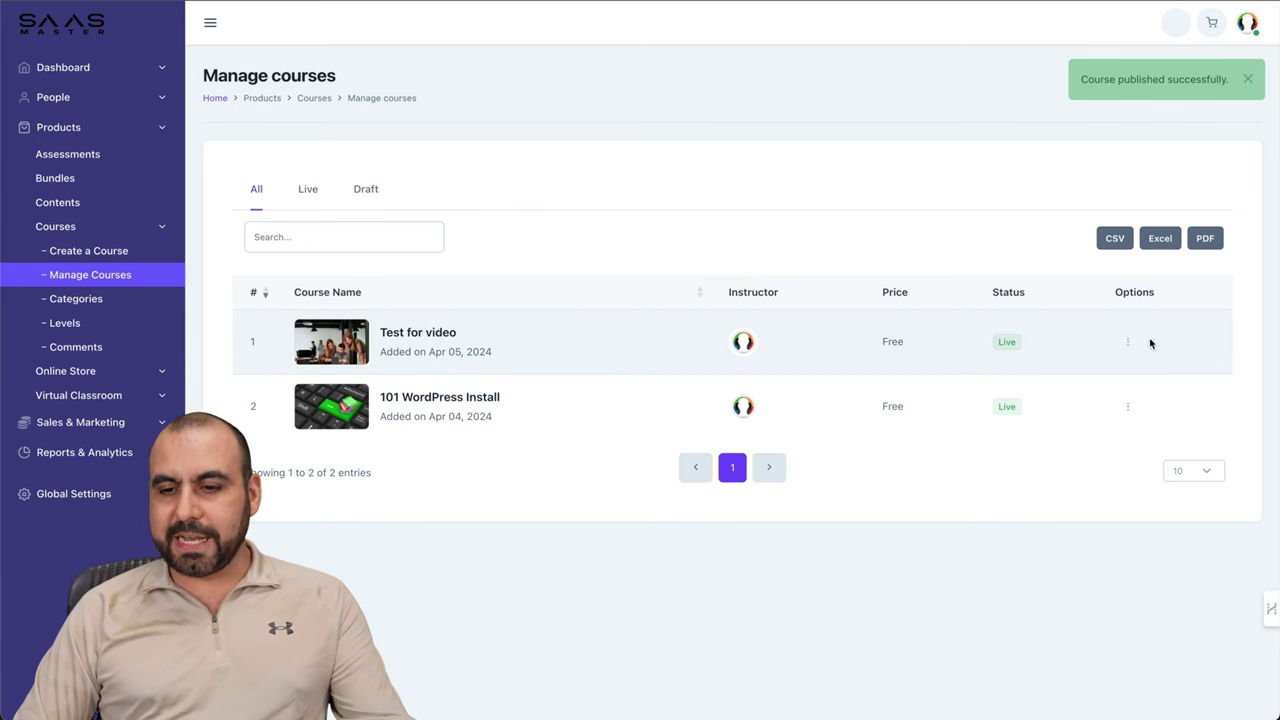
Step: Check the Live, Draft and All course tabs to verify the course is live
click(1128, 342)
scroll(1045, 481, down, 5)
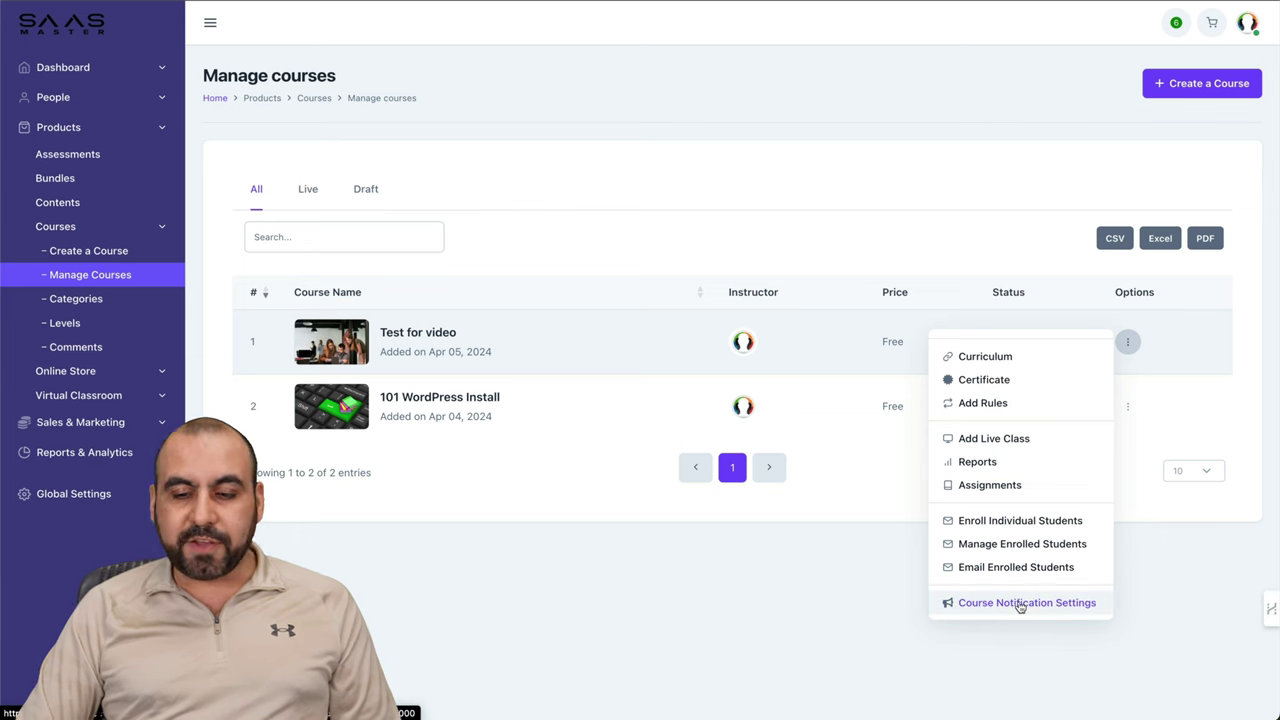
click(768, 591)
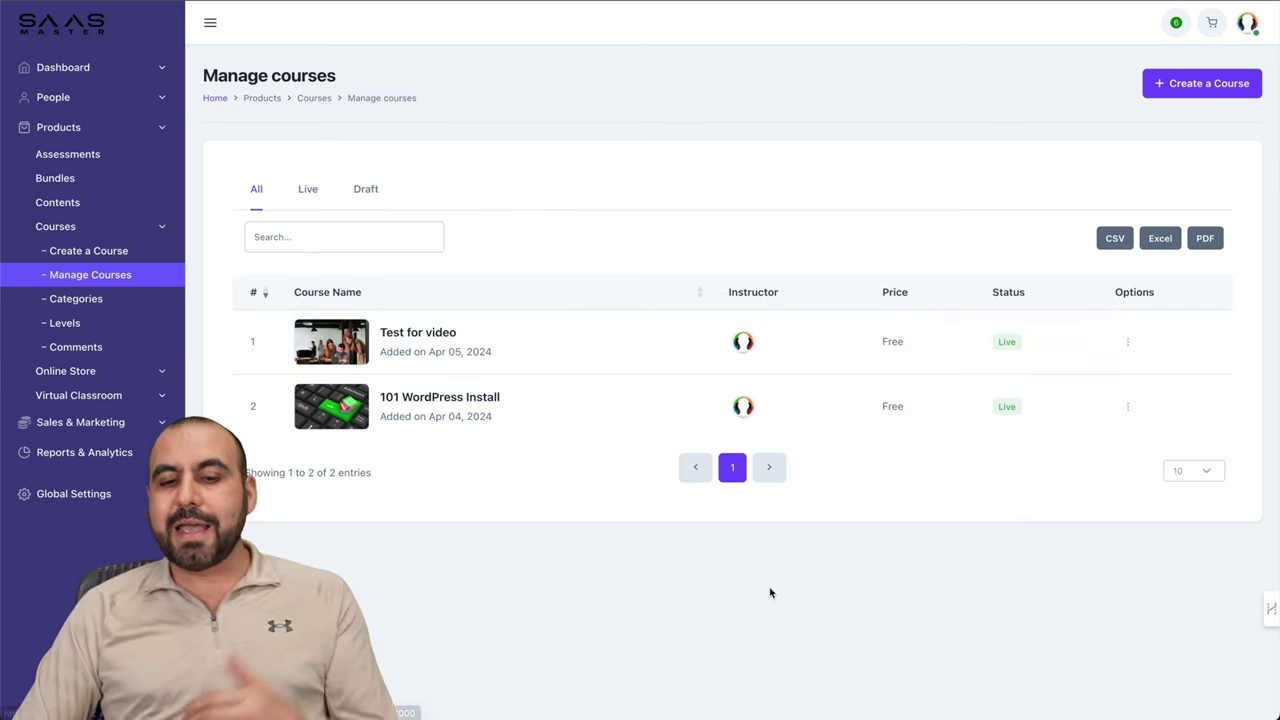
click(310, 188)
click(363, 190)
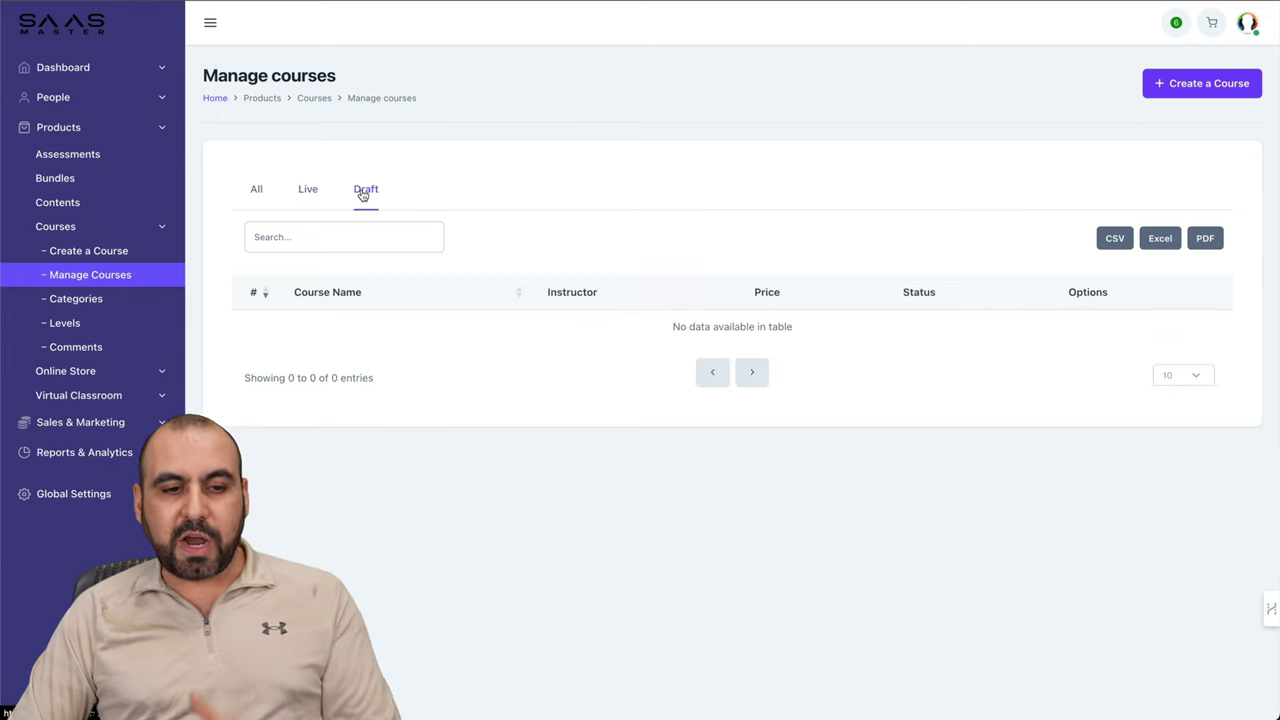
click(254, 190)
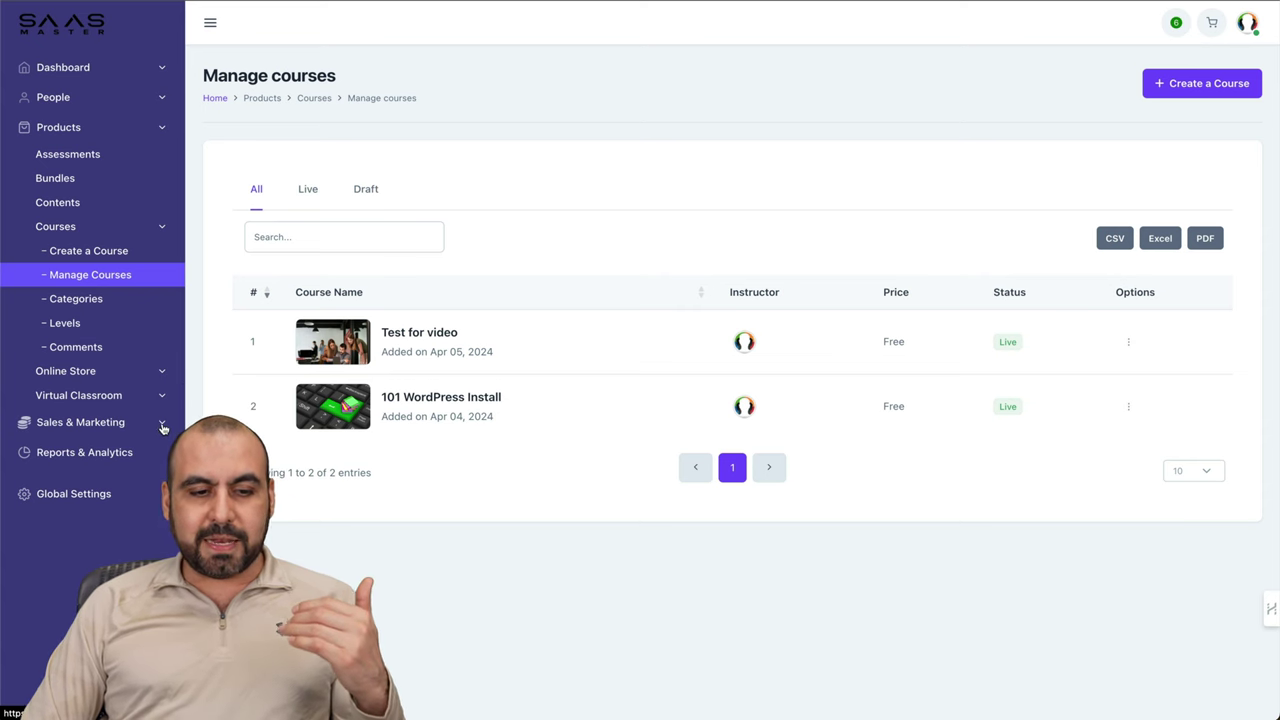
click(163, 428)
Step: Open the default-landing page in the page builder from Website > Landing Pages
click(70, 210)
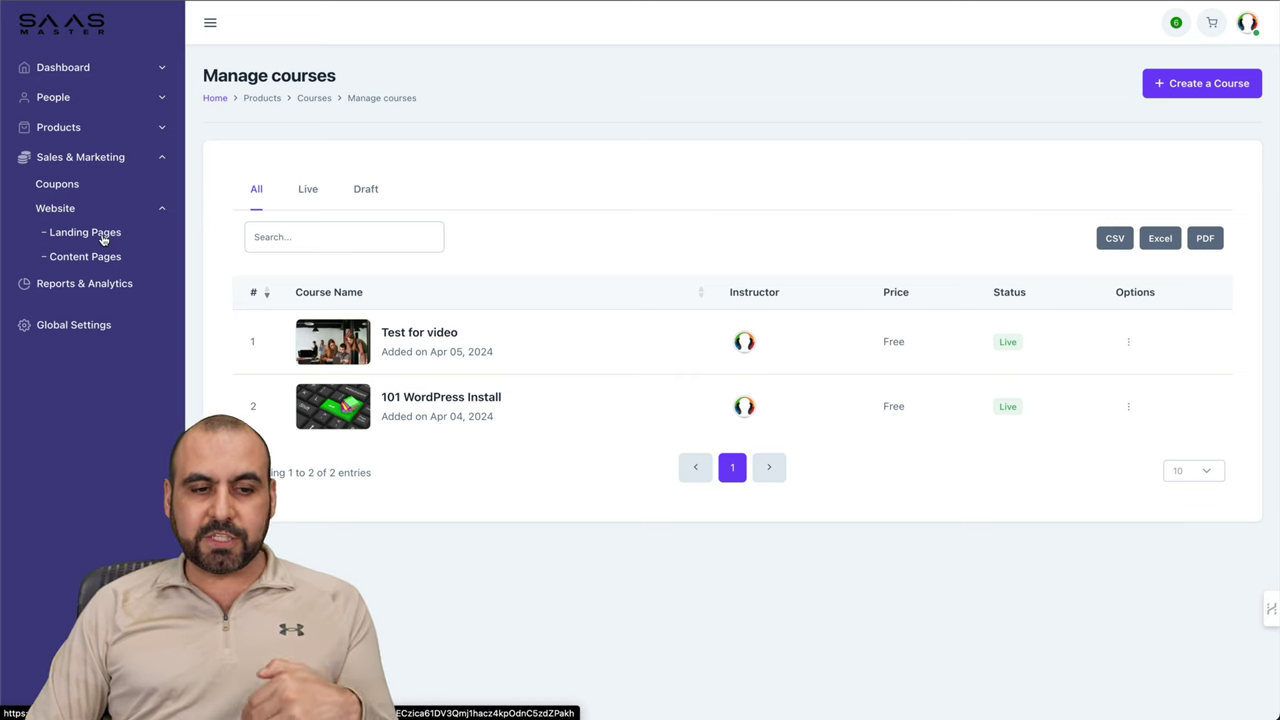
click(102, 240)
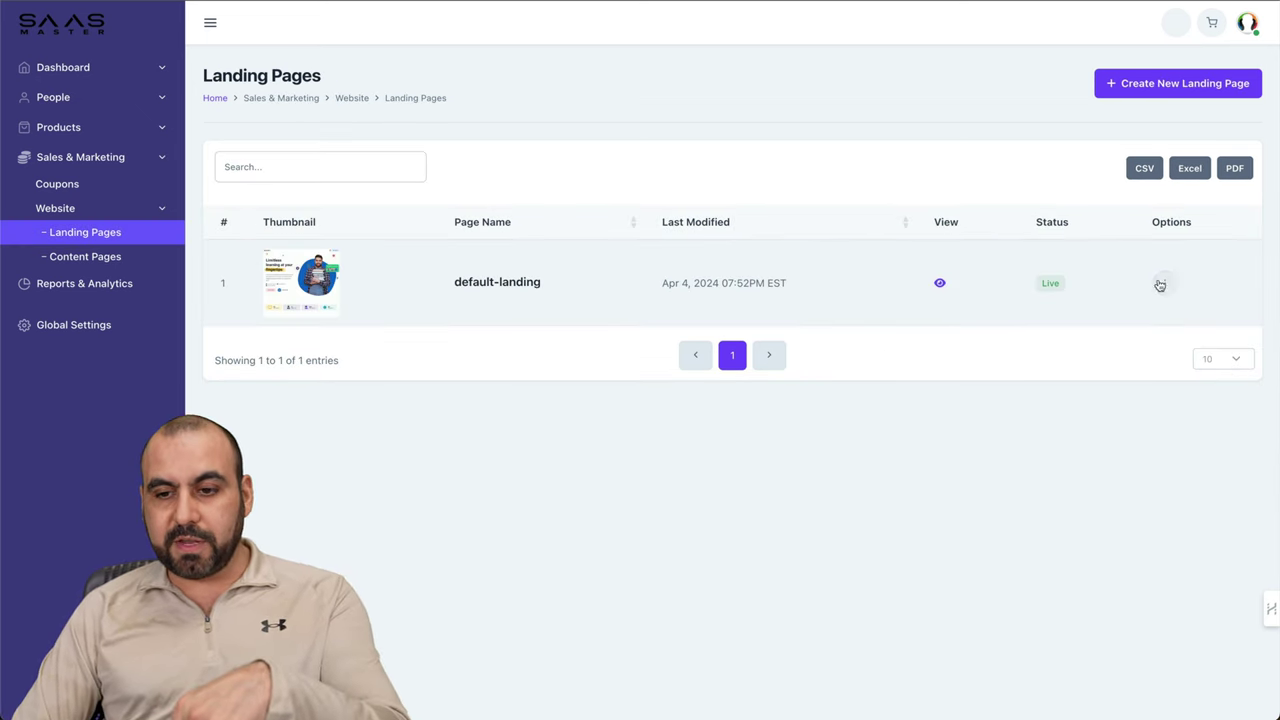
click(1163, 285)
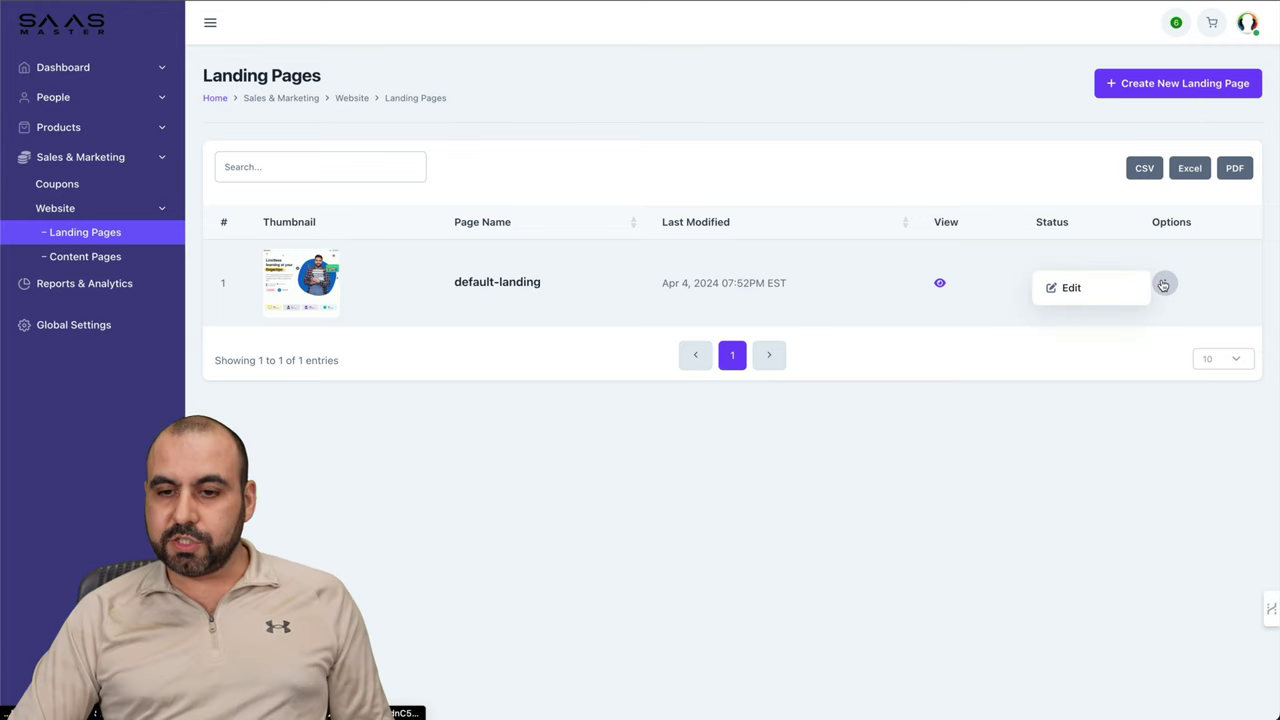
click(1097, 286)
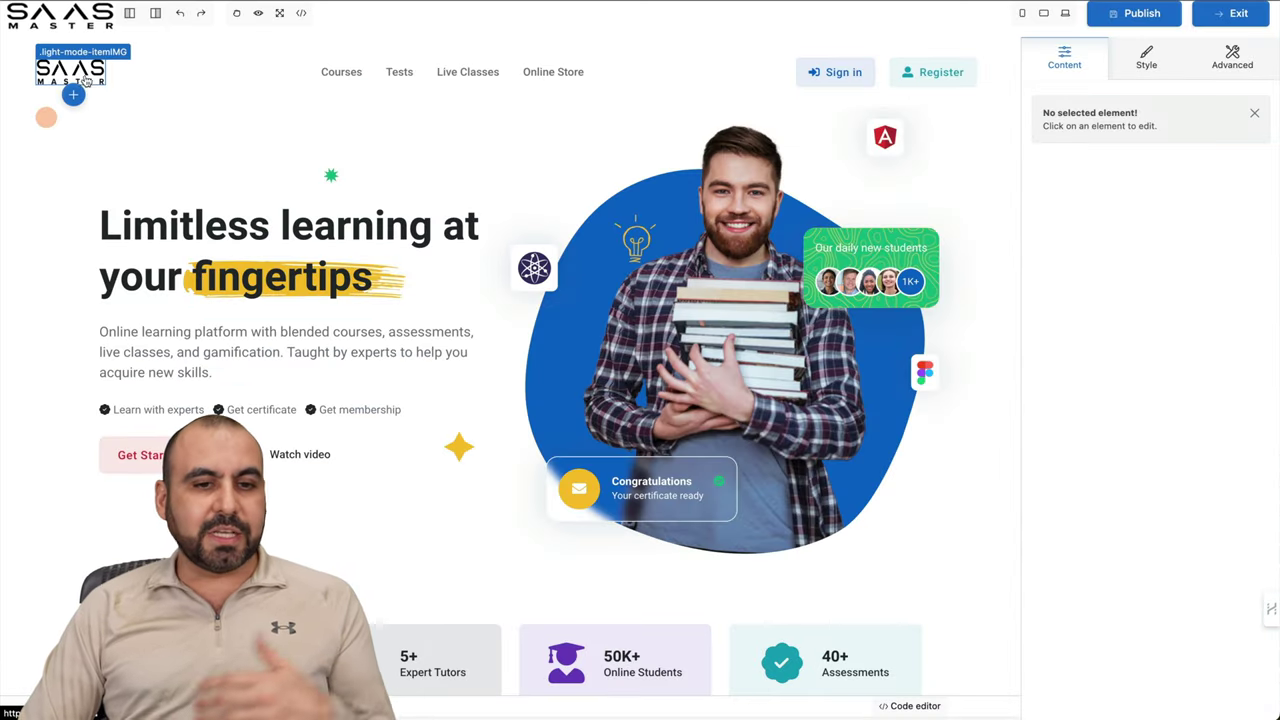
Step: Inspect the hero heading, student image and left column, then exit the builder
click(230, 235)
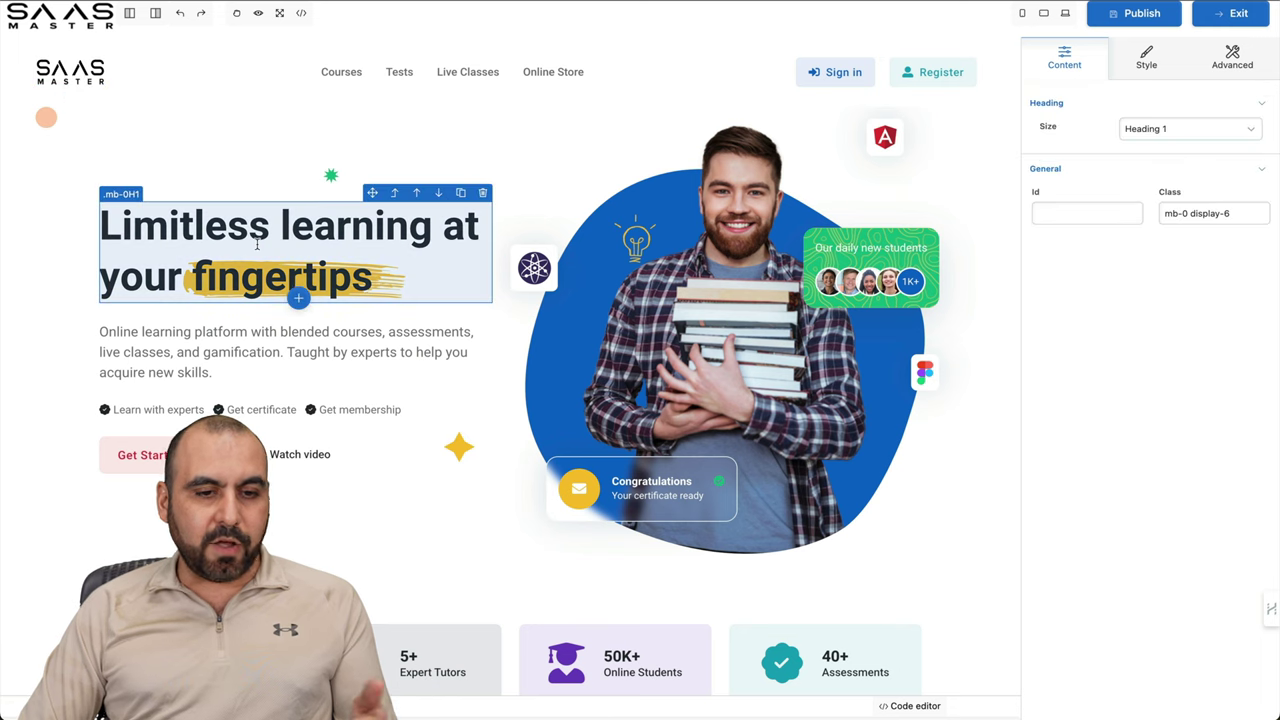
click(643, 316)
click(480, 372)
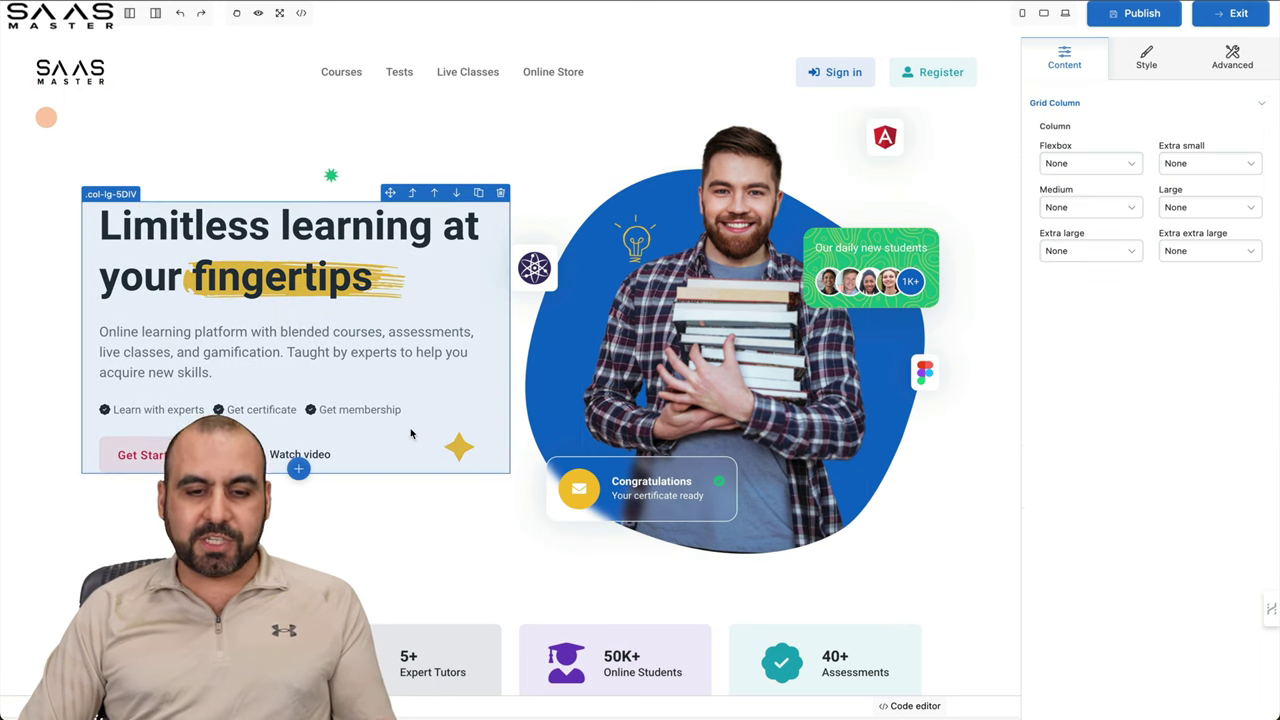
scroll(453, 540, down, 5)
scroll(453, 537, down, 10)
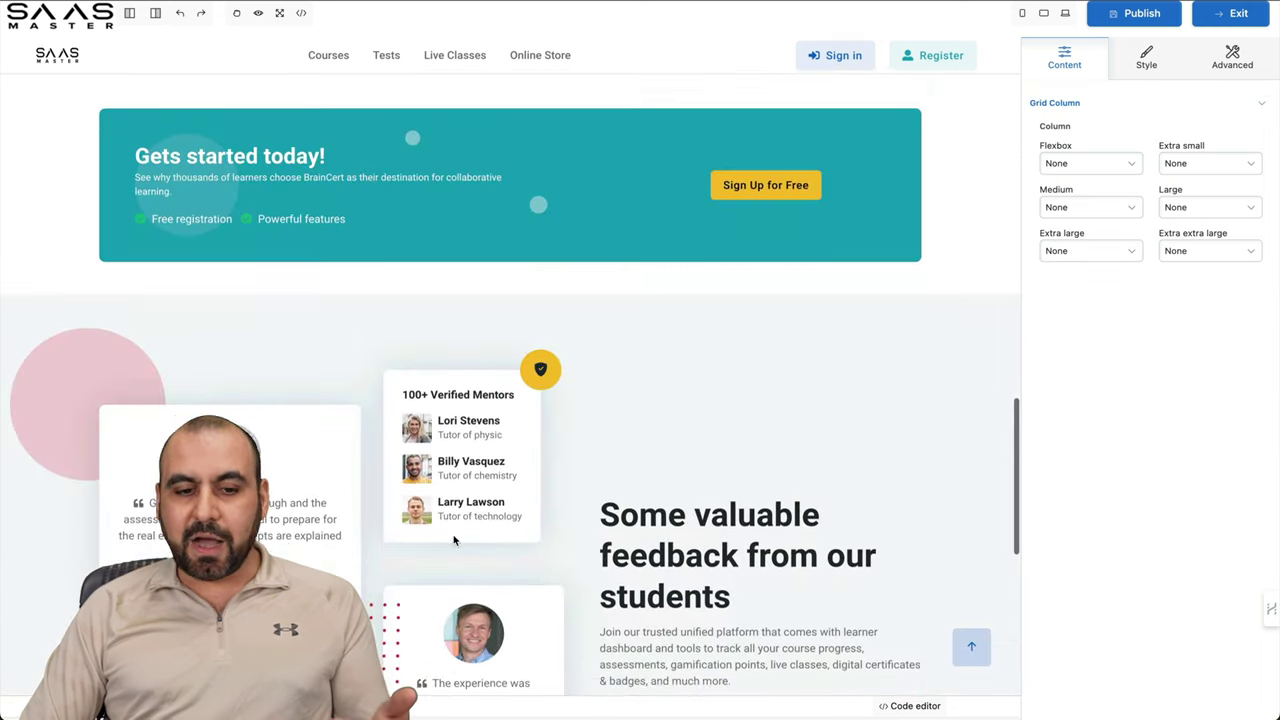
scroll(880, 357, up, 20)
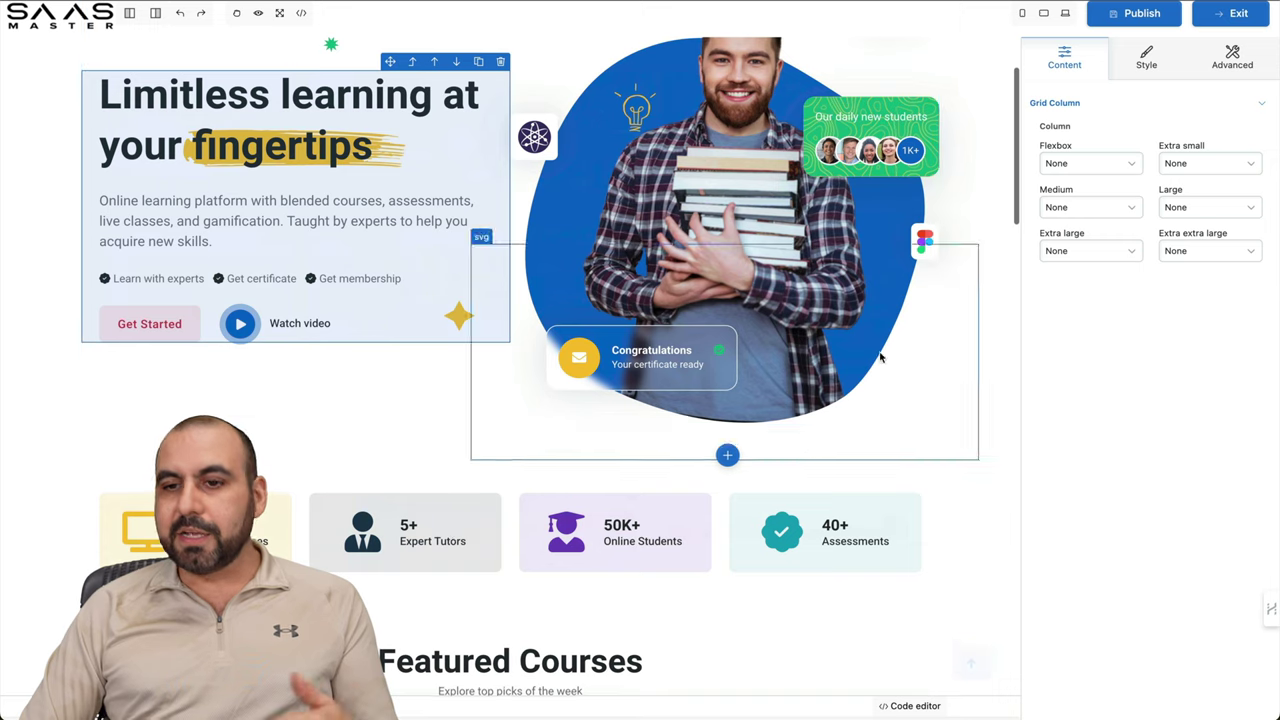
click(1228, 13)
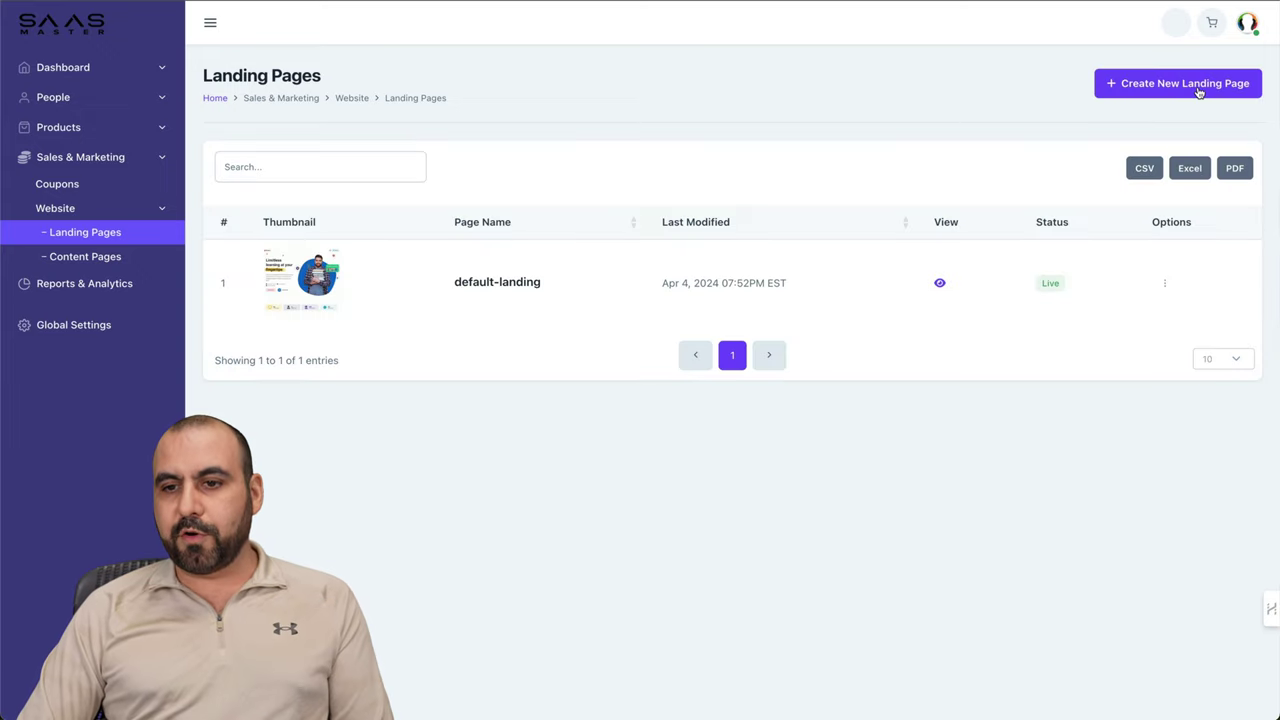
Step: Scroll through the Create New Landing Page templates, then go to Content Pages
click(1199, 88)
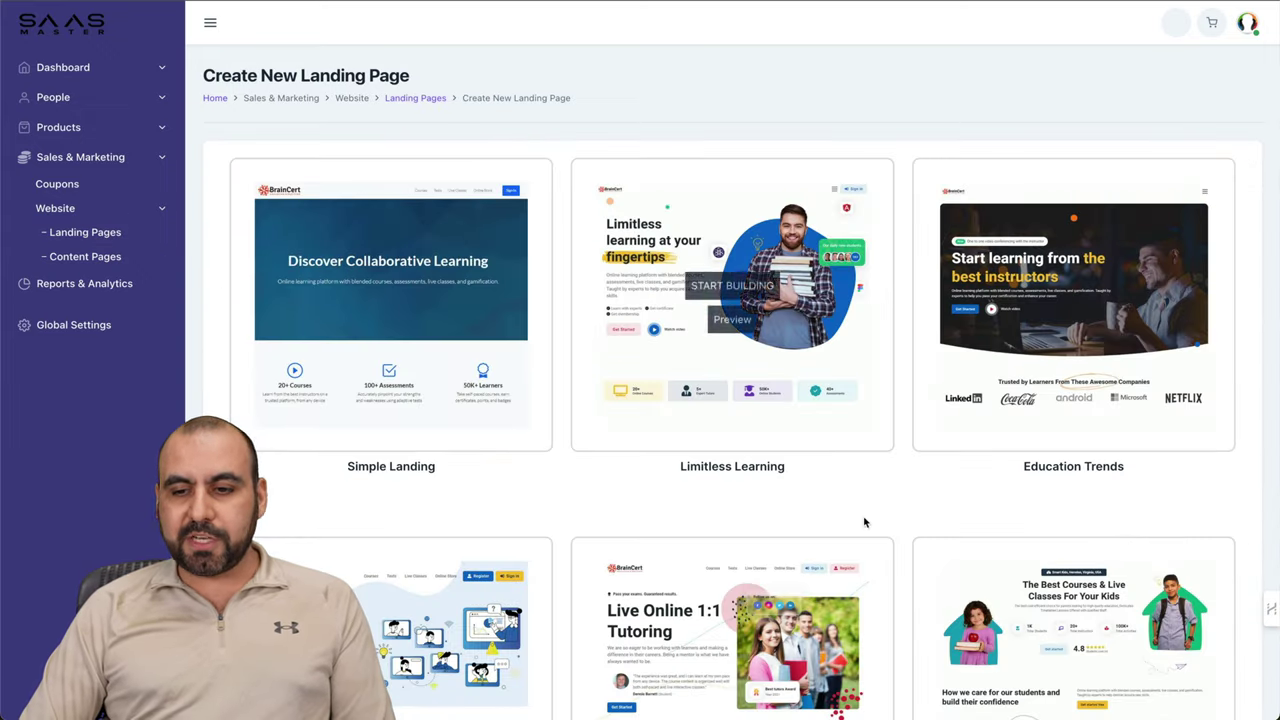
scroll(865, 523, down, 5)
scroll(865, 523, up, 1)
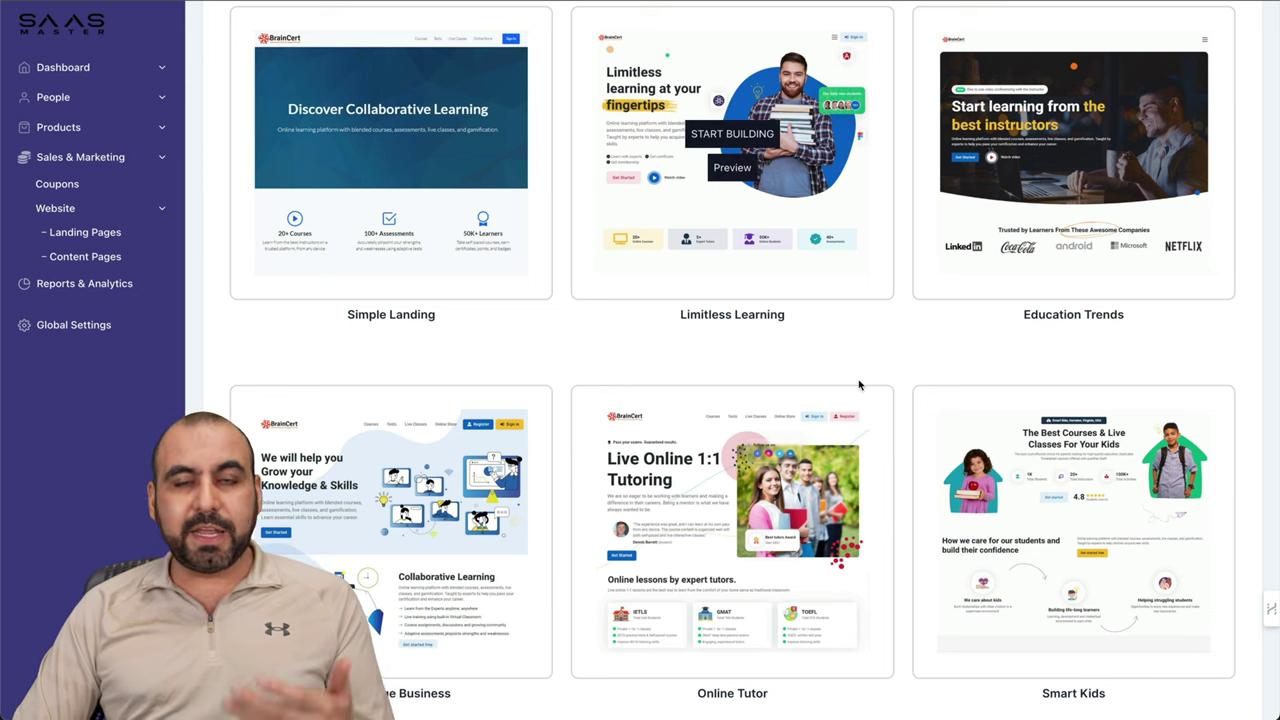
click(77, 260)
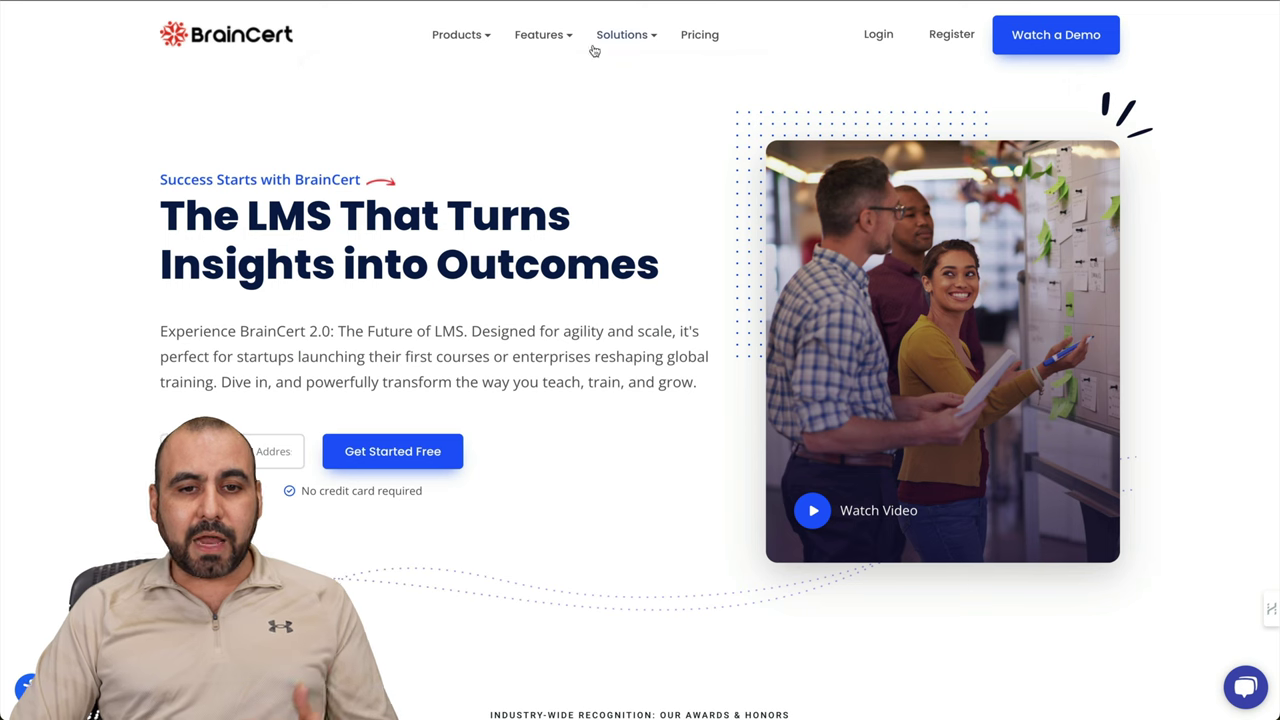
Step: Bring up the Features menu on the BrainCert public homepage
mouse_move(540, 45)
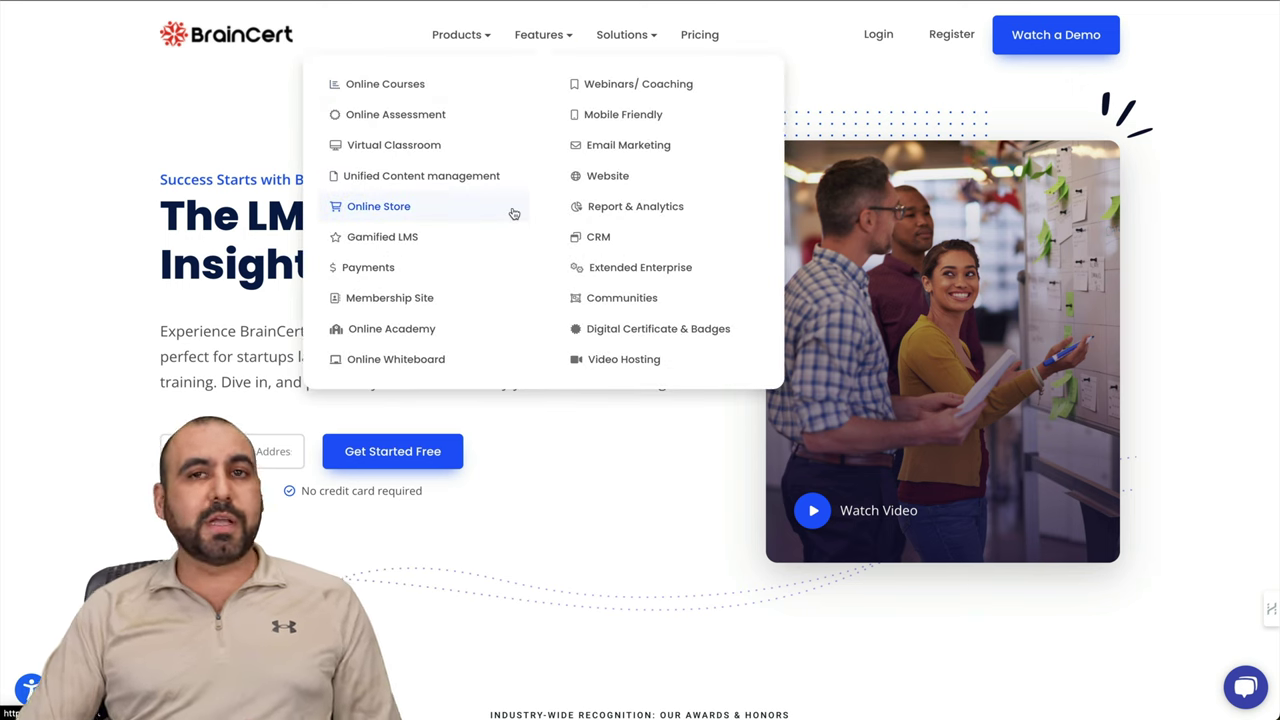